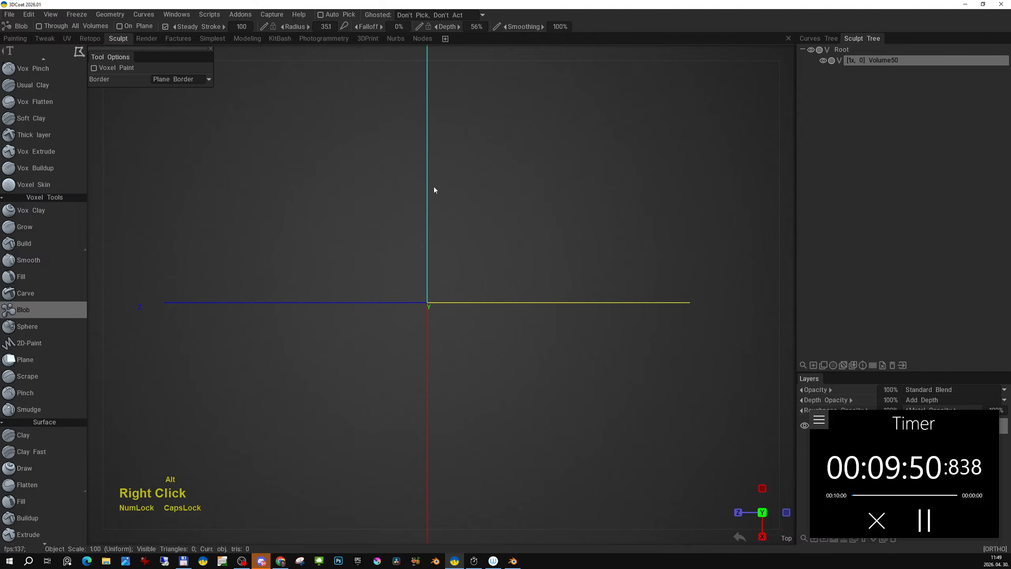
Outline an irregular seven-cornered closed polygon around the origin in the top view with the Blob tool to create a flat-sided slab
{"action": "key", "text": "e"}
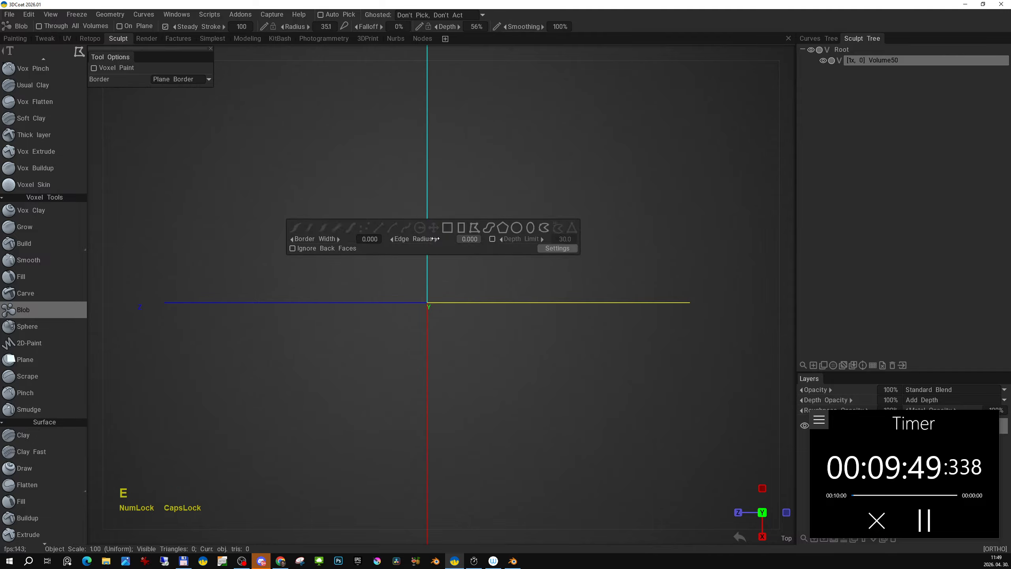
{"action": "left_click", "coordinate": [474, 228]}
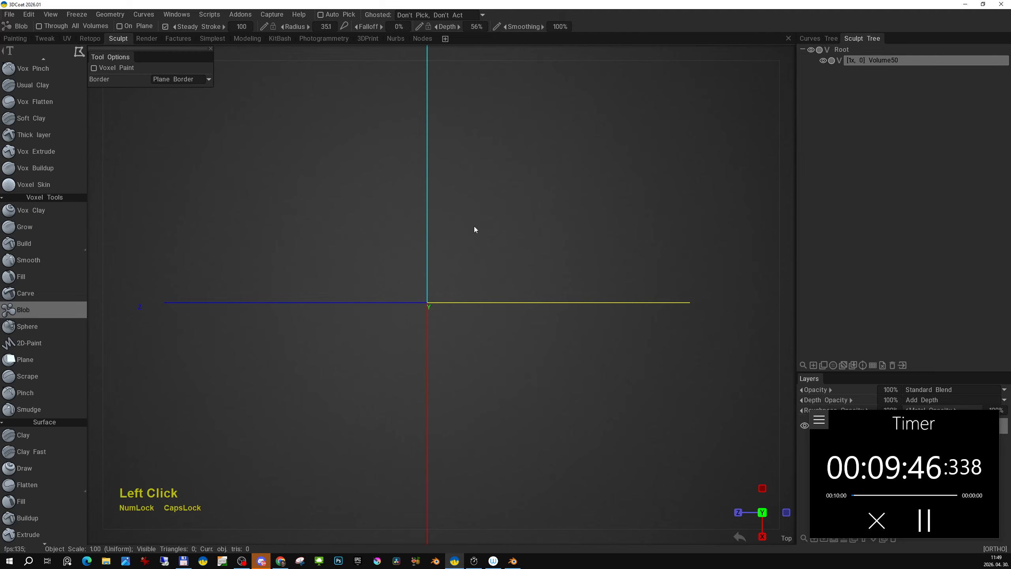
{"action": "left_click", "coordinate": [377, 214]}
{"action": "left_click", "coordinate": [484, 194]}
{"action": "left_click", "coordinate": [561, 262]}
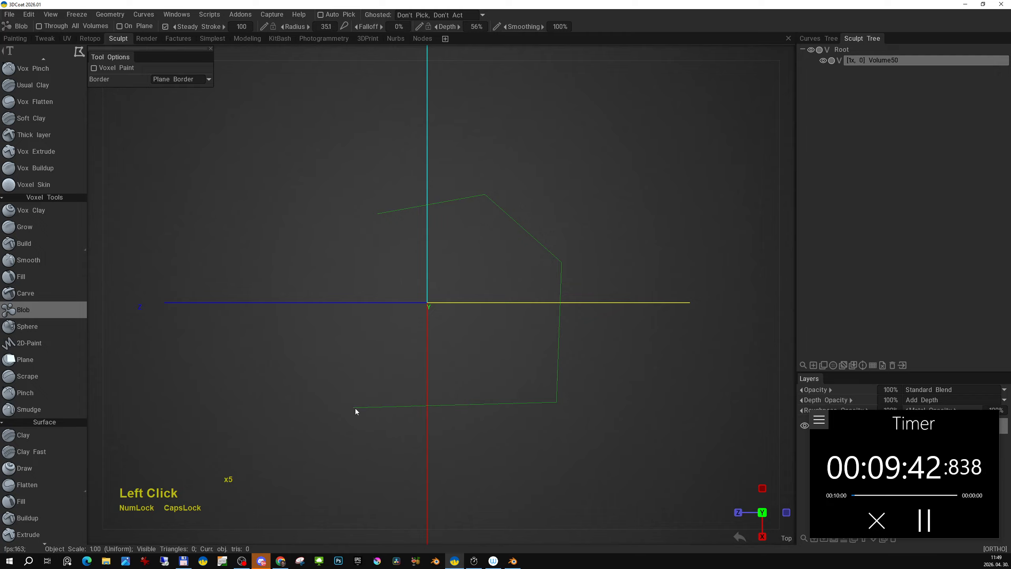
{"action": "double_click", "coordinate": [352, 250]}
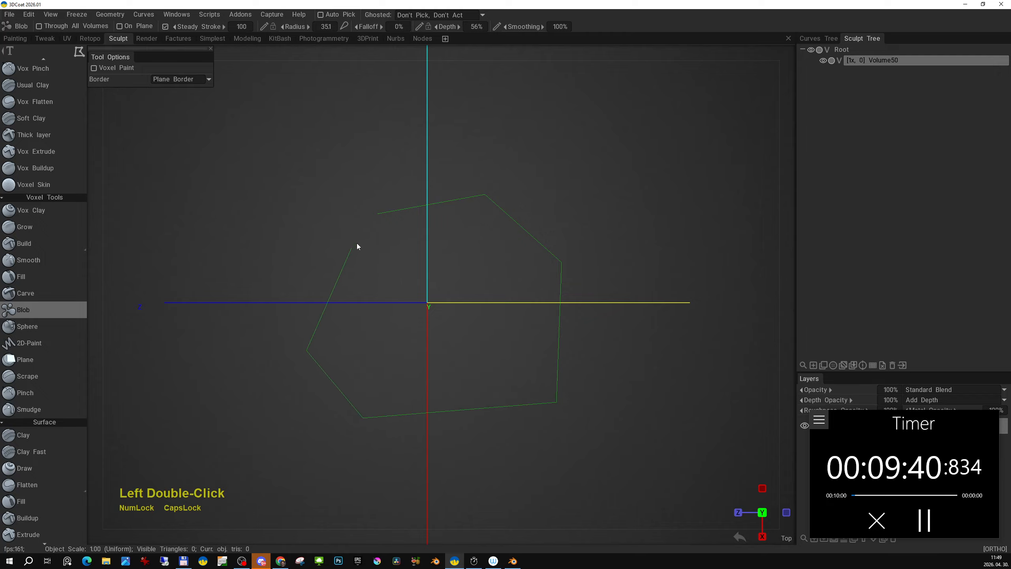
Cut away the upper part of the slab in the side view with the Cut Off tool and a rectangular selection, leaving a thin plate
{"action": "key", "text": "KP_6"}
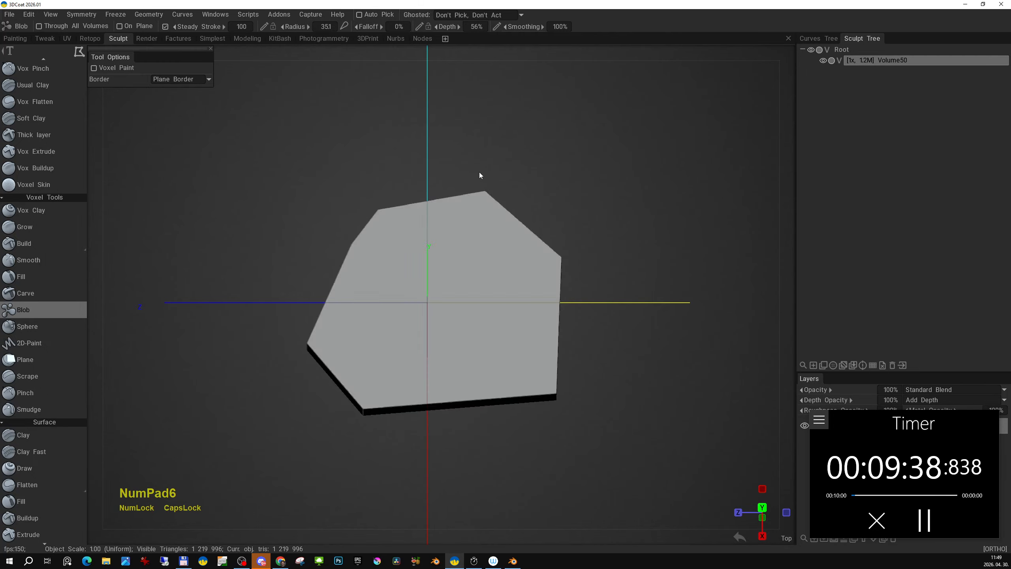
{"action": "right_click_drag", "start_coordinate": [383, 310], "coordinate": [407, 344], "text": "alt"}
{"action": "middle_click_drag", "start_coordinate": [407, 344], "coordinate": [411, 358]}
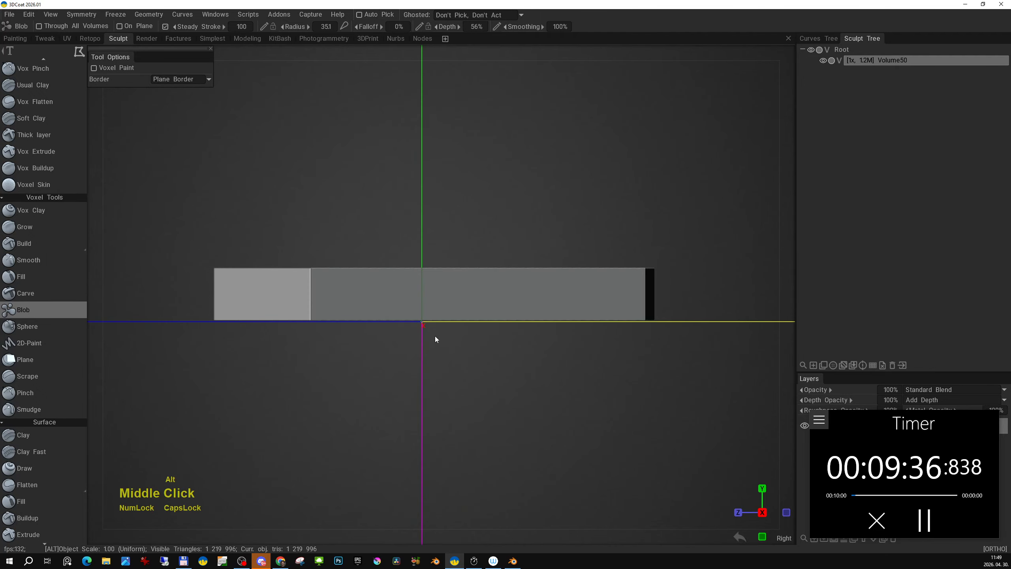
{"action": "key", "text": "space"}
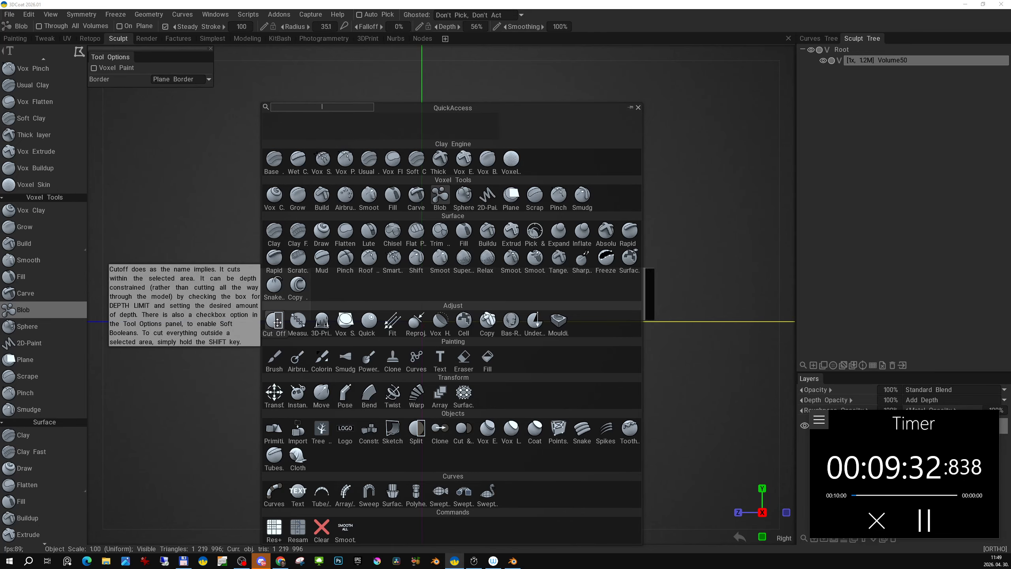
{"action": "left_click", "coordinate": [277, 321]}
{"action": "key", "text": "e"}
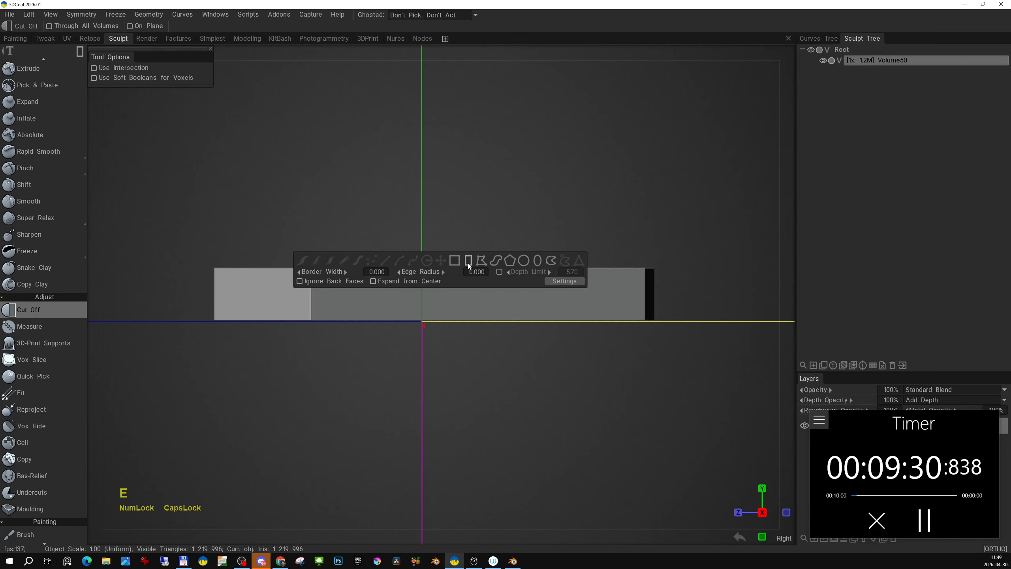
{"action": "left_click", "coordinate": [467, 262]}
{"action": "left_click_drag", "start_coordinate": [496, 222], "coordinate": [718, 326]}
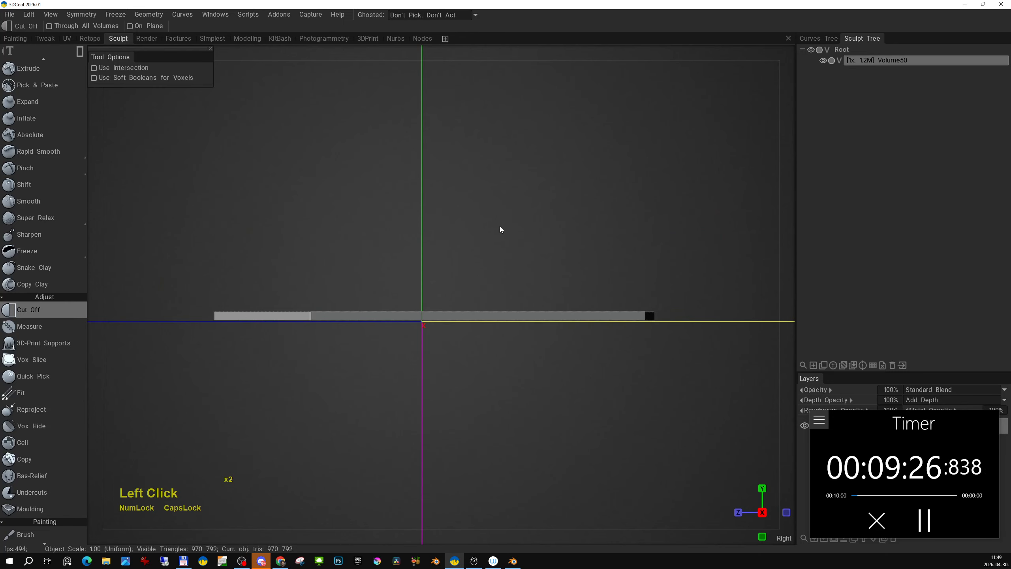
Inspect the thinned plate's top face and edges from several angles
{"action": "right_click_drag", "start_coordinate": [441, 259], "coordinate": [498, 312], "text": "alt"}
{"action": "middle_click_drag", "start_coordinate": [497, 312], "coordinate": [484, 313], "text": "alt"}
{"action": "right_click_drag", "start_coordinate": [483, 314], "coordinate": [469, 304], "text": "alt"}
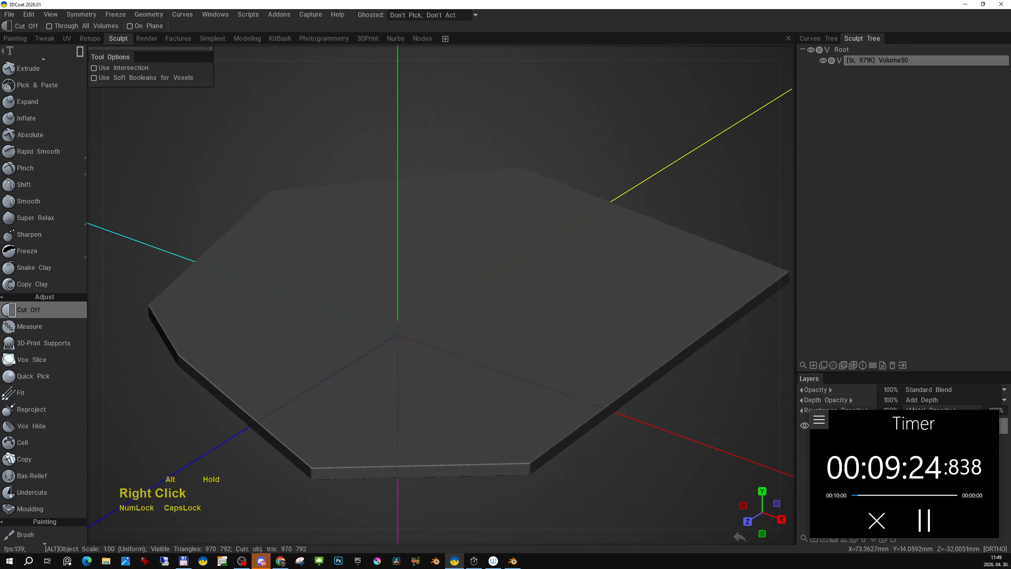
{"action": "left_click_drag", "start_coordinate": [469, 304], "coordinate": [470, 318], "text": "alt"}
{"action": "middle_click_drag", "start_coordinate": [470, 318], "coordinate": [487, 295], "text": "alt"}
{"action": "right_click_drag", "start_coordinate": [489, 301], "coordinate": [495, 331]}
{"action": "key", "text": "w"}
{"action": "mouse_move", "coordinate": [495, 278]}
{"action": "right_mouse_down", "text": "alt"}
{"action": "mouse_move", "coordinate": [492, 329]}
{"action": "mouse_move", "coordinate": [487, 289]}
{"action": "right_mouse_up", "text": "alt"}
{"action": "right_click_drag", "start_coordinate": [538, 310], "coordinate": [500, 267], "text": "alt"}
{"action": "middle_click_drag", "start_coordinate": [500, 267], "coordinate": [504, 277], "text": "alt"}
{"action": "right_click_drag", "start_coordinate": [504, 278], "coordinate": [482, 264], "text": "alt"}
Move the plate in the top view so that it sits more centrally around the origin
{"action": "key", "text": "KP_7"}
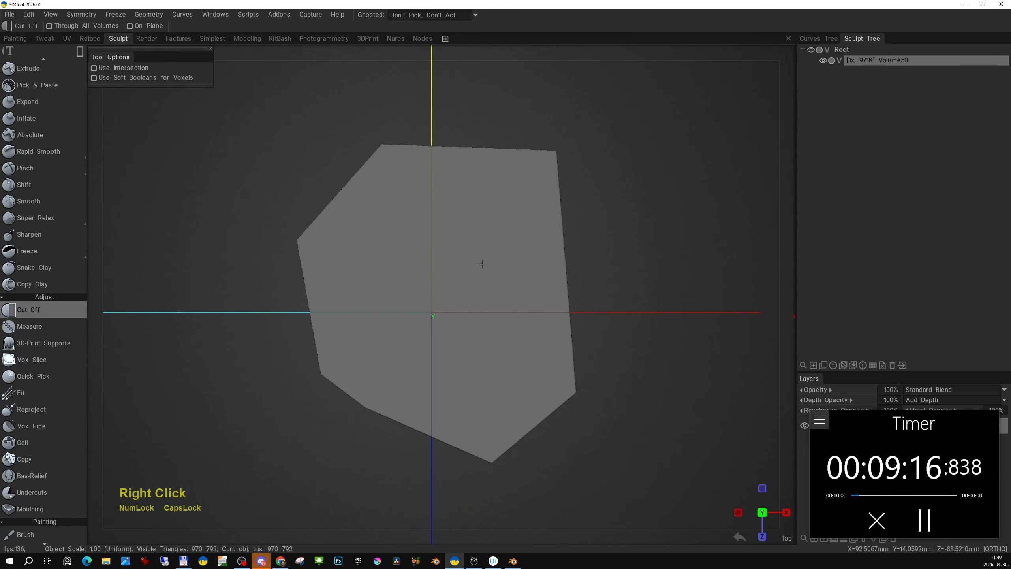
{"action": "key", "text": "g"}
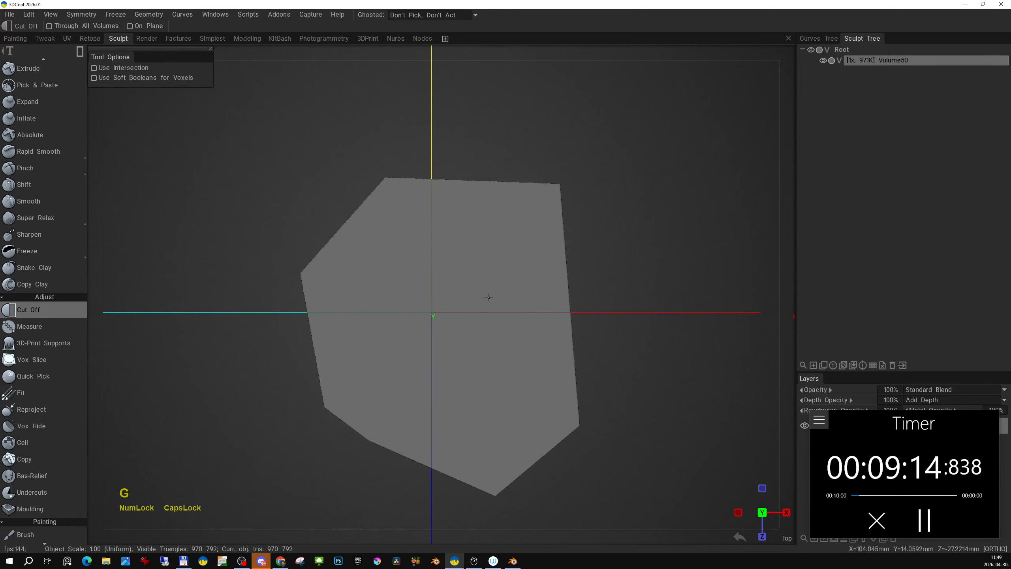
{"action": "left_click", "coordinate": [481, 302]}
{"action": "right_click_drag", "start_coordinate": [481, 302], "coordinate": [498, 298], "text": "alt"}
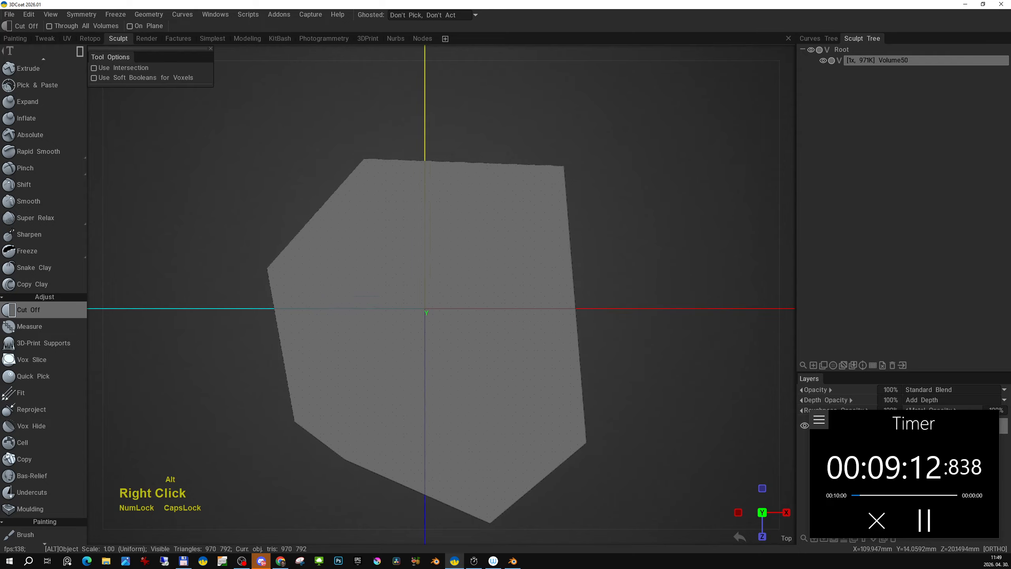
{"action": "middle_click_drag", "start_coordinate": [497, 298], "coordinate": [499, 281], "text": "alt"}
{"action": "key", "text": "space"}
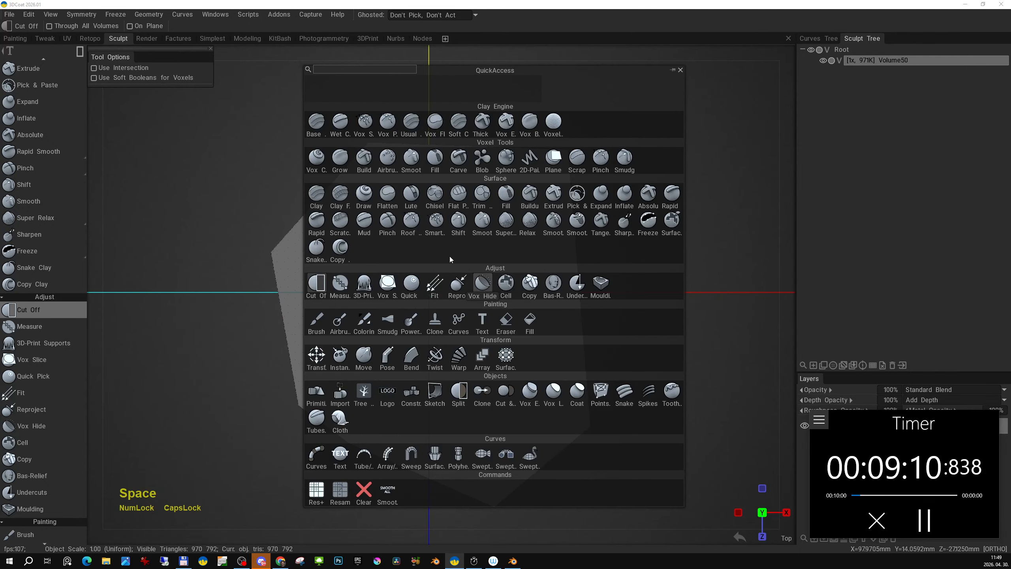
{"action": "key", "text": "space"}
{"action": "key", "text": "g"}
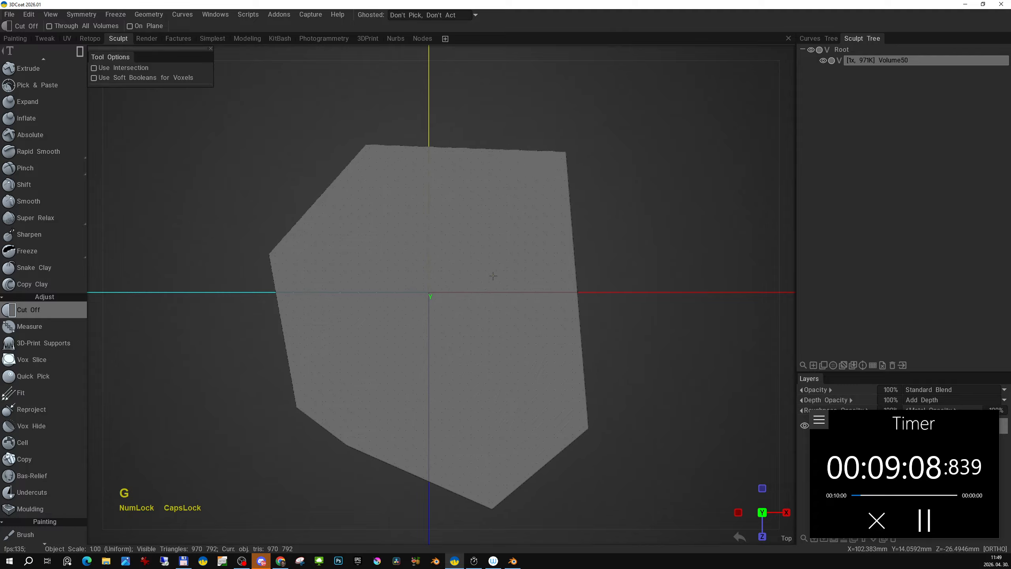
{"action": "key", "text": "Escape"}
Resample the plate with a density modulation factor of 0.250, a required poly count of 60 674 and Good resampling quality
{"action": "key", "text": "space"}
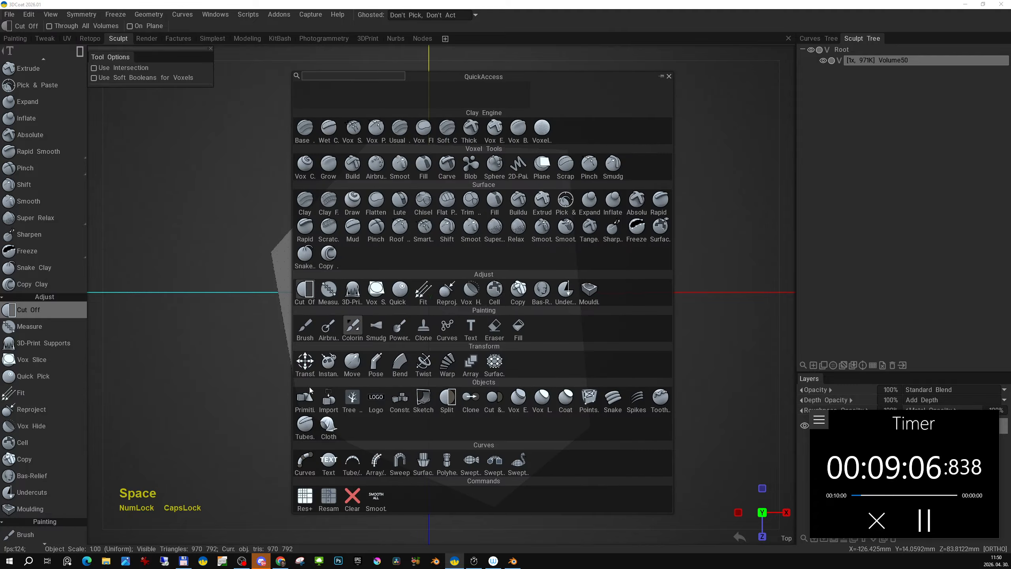
{"action": "left_click", "coordinate": [329, 497]}
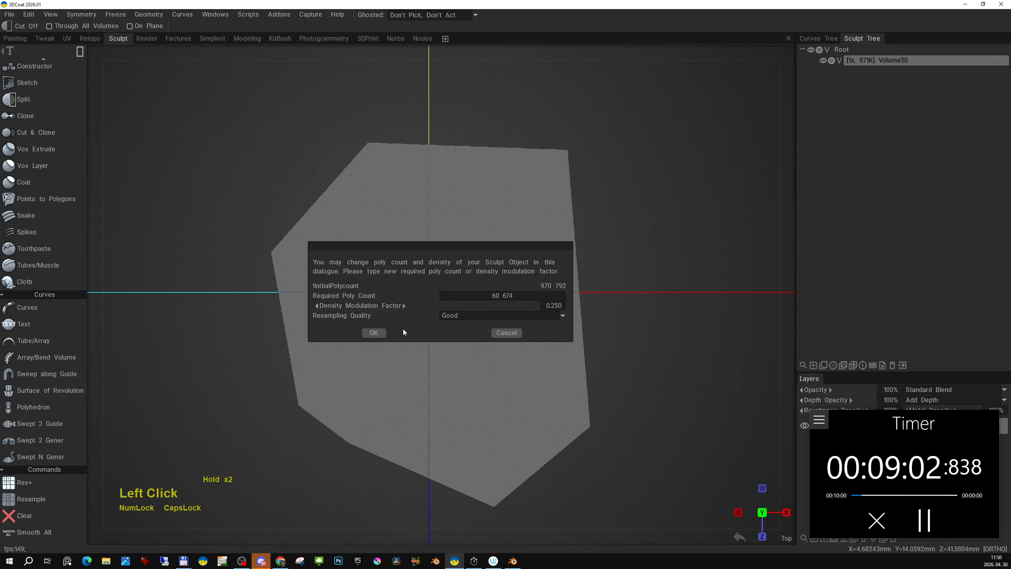
{"action": "left_click", "coordinate": [373, 333]}
Examine the resampled plate's surface and edges from above, at an angle and from the front
{"action": "right_click_drag", "start_coordinate": [470, 273], "coordinate": [475, 302], "text": "alt"}
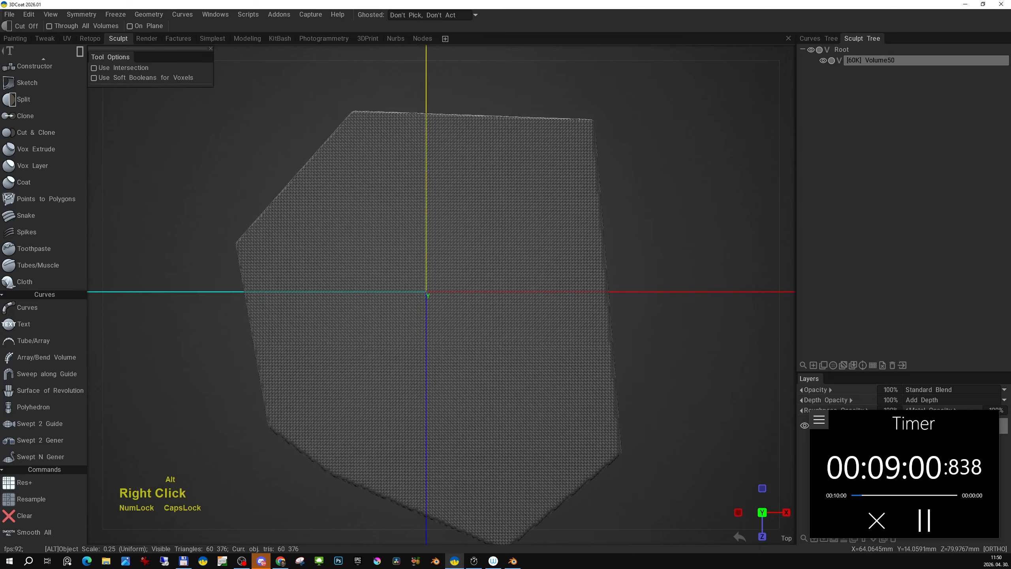
{"action": "left_click_drag", "start_coordinate": [475, 313], "coordinate": [506, 285], "text": "alt"}
{"action": "right_click_drag", "start_coordinate": [506, 285], "coordinate": [487, 309], "text": "alt"}
{"action": "middle_click_drag", "start_coordinate": [478, 309], "coordinate": [481, 293], "text": "alt"}
{"action": "mouse_move", "coordinate": [477, 294]}
{"action": "right_mouse_down", "text": "alt"}
{"action": "mouse_move", "coordinate": [474, 283]}
{"action": "mouse_move", "coordinate": [498, 326]}
{"action": "right_mouse_up", "text": "alt"}
{"action": "left_click_drag", "start_coordinate": [498, 326], "coordinate": [546, 299], "text": "alt"}
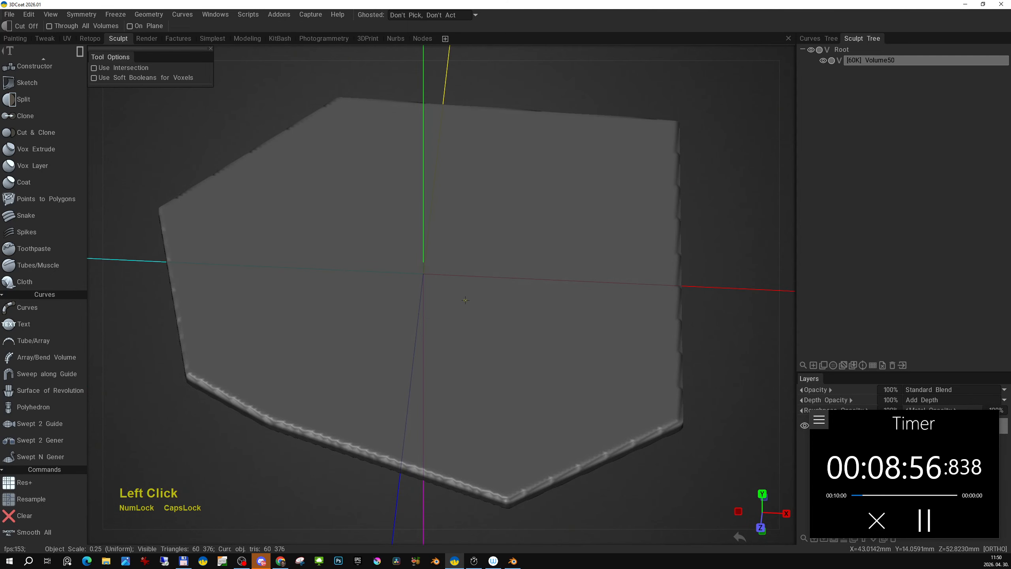
{"action": "key", "text": "KP_2"}
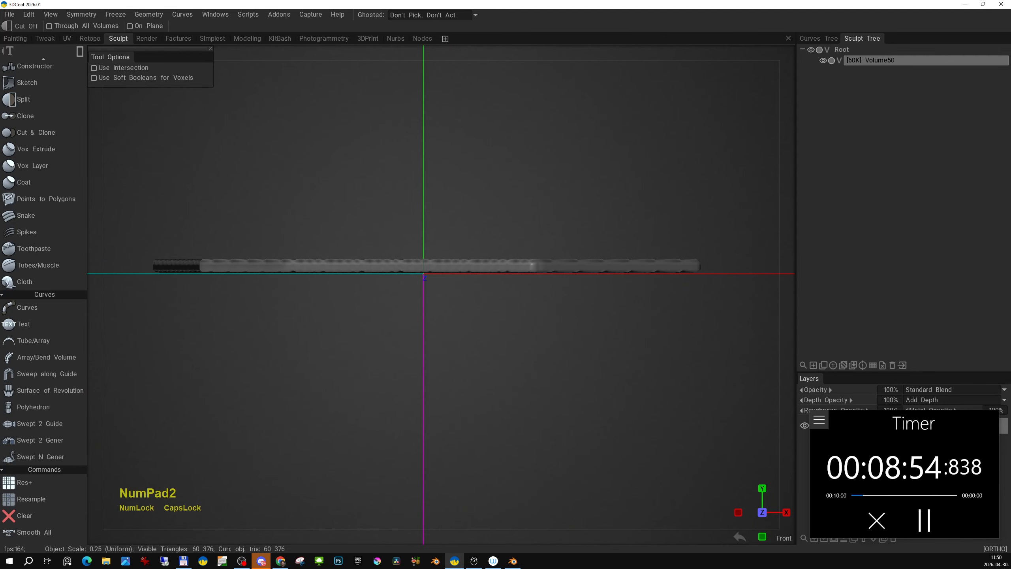
{"action": "middle_click_drag", "start_coordinate": [392, 280], "coordinate": [411, 369], "text": "alt"}
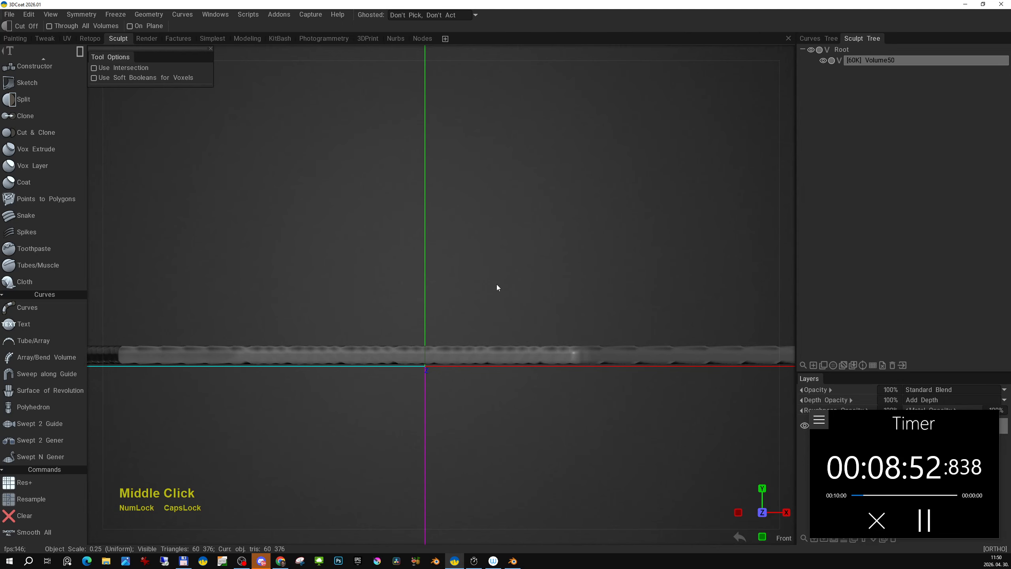
{"action": "right_click_drag", "start_coordinate": [500, 273], "coordinate": [474, 302], "text": "alt"}
{"action": "left_click_drag", "start_coordinate": [474, 303], "coordinate": [500, 358], "text": "alt"}
Add a new empty volume to the Sculpt Tree below the plate's volume, working in the front view
{"action": "key", "text": "KP_2"}
{"action": "right_click_drag", "start_coordinate": [416, 275], "coordinate": [409, 268], "text": "alt"}
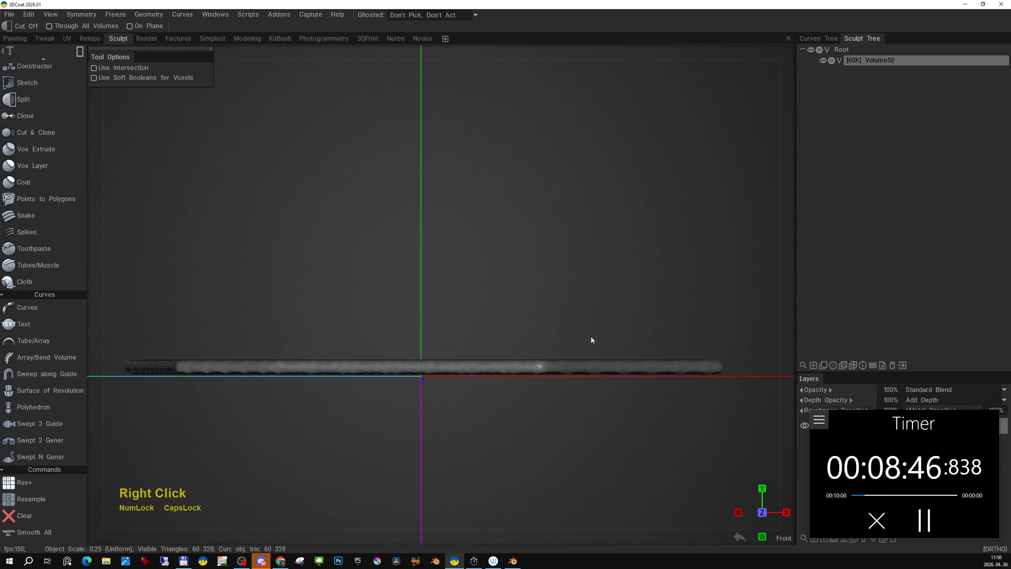
{"action": "left_click", "coordinate": [843, 365]}
{"action": "right_click_drag", "start_coordinate": [405, 231], "coordinate": [426, 264], "text": "alt"}
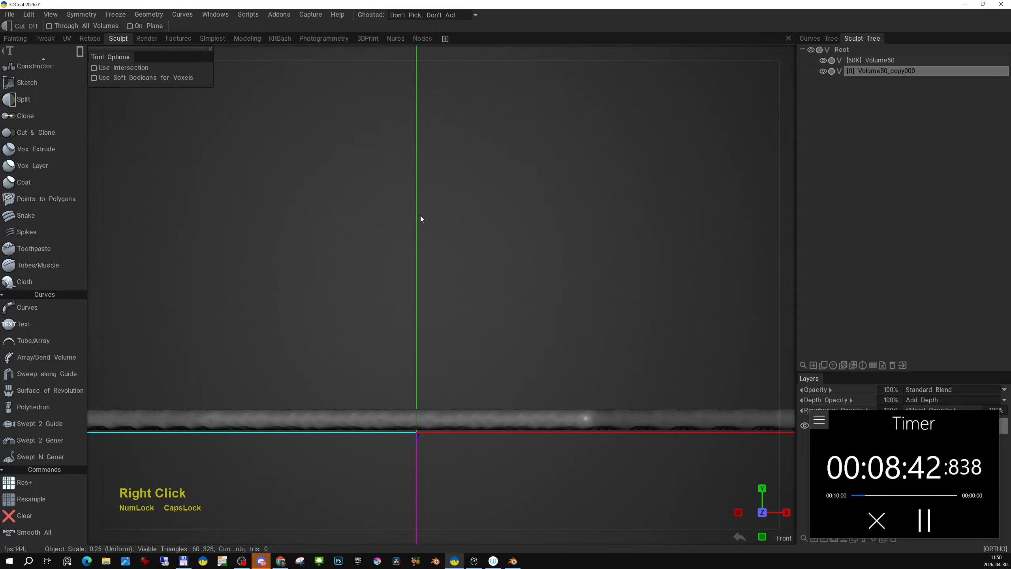
Draw a short, slightly tilted capsule beside the vertical axis, well above the plate, using the Sphere tool with a radius of 5.70
{"action": "key", "text": "space"}
{"action": "left_click", "coordinate": [462, 139]}
{"action": "middle_click_drag", "start_coordinate": [462, 139], "coordinate": [497, 160], "text": "alt"}
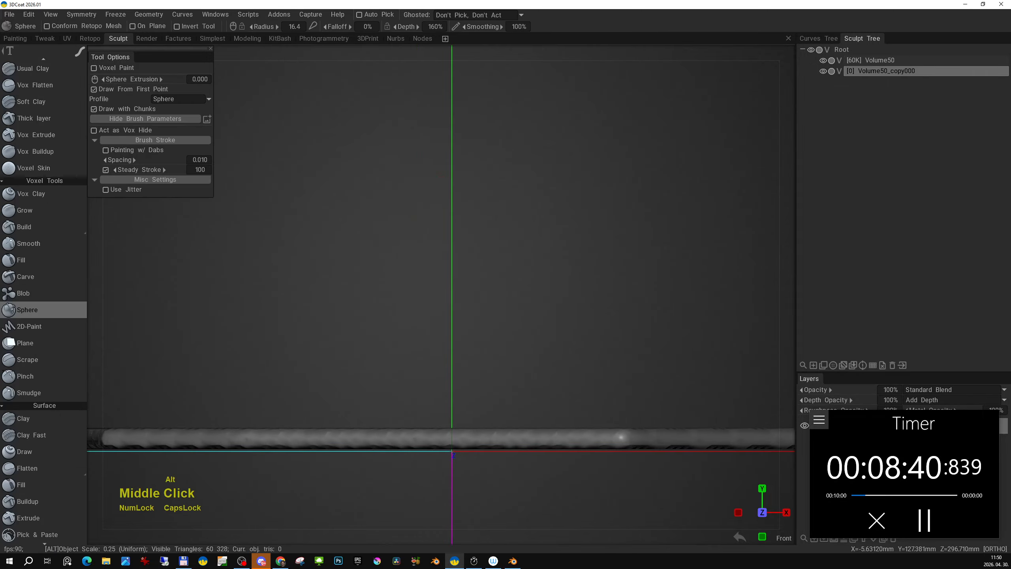
{"action": "right_click_drag", "start_coordinate": [444, 181], "coordinate": [429, 180]}
{"action": "middle_click_drag", "start_coordinate": [428, 180], "coordinate": [421, 202], "text": "alt"}
{"action": "right_click_drag", "start_coordinate": [421, 202], "coordinate": [428, 180], "text": "alt"}
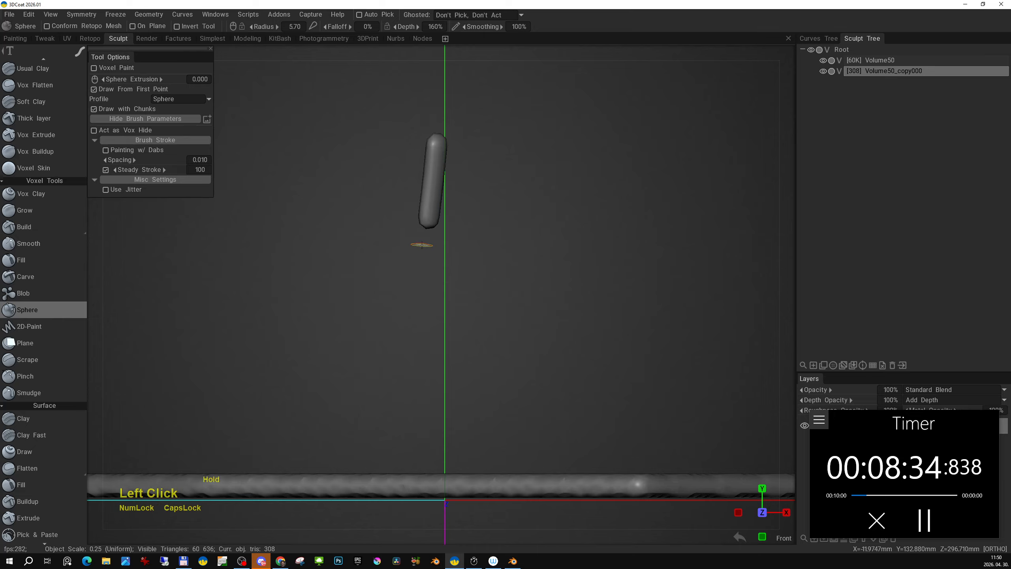
Draw a second capsule below the first one, slanting down and outward away from the vertical axis
{"action": "middle_click_drag", "start_coordinate": [471, 212], "coordinate": [471, 246], "text": "alt"}
{"action": "right_click_drag", "start_coordinate": [471, 246], "coordinate": [484, 247], "text": "alt"}
{"action": "middle_click_drag", "start_coordinate": [484, 246], "coordinate": [492, 297], "text": "alt"}
{"action": "mouse_move", "coordinate": [493, 297]}
{"action": "right_mouse_down", "text": "alt"}
{"action": "mouse_move", "coordinate": [474, 299]}
{"action": "mouse_move", "coordinate": [486, 301]}
{"action": "mouse_move", "coordinate": [486, 282]}
{"action": "right_mouse_up", "text": "alt"}
{"action": "key", "text": "w"}
{"action": "key", "text": "w"}
{"action": "middle_click_drag", "start_coordinate": [485, 281], "coordinate": [486, 276], "text": "alt"}
{"action": "right_click_drag", "start_coordinate": [486, 276], "coordinate": [486, 266], "text": "alt"}
{"action": "middle_click_drag", "start_coordinate": [486, 266], "coordinate": [491, 246], "text": "alt"}
{"action": "right_click_drag", "start_coordinate": [491, 245], "coordinate": [503, 246], "text": "alt"}
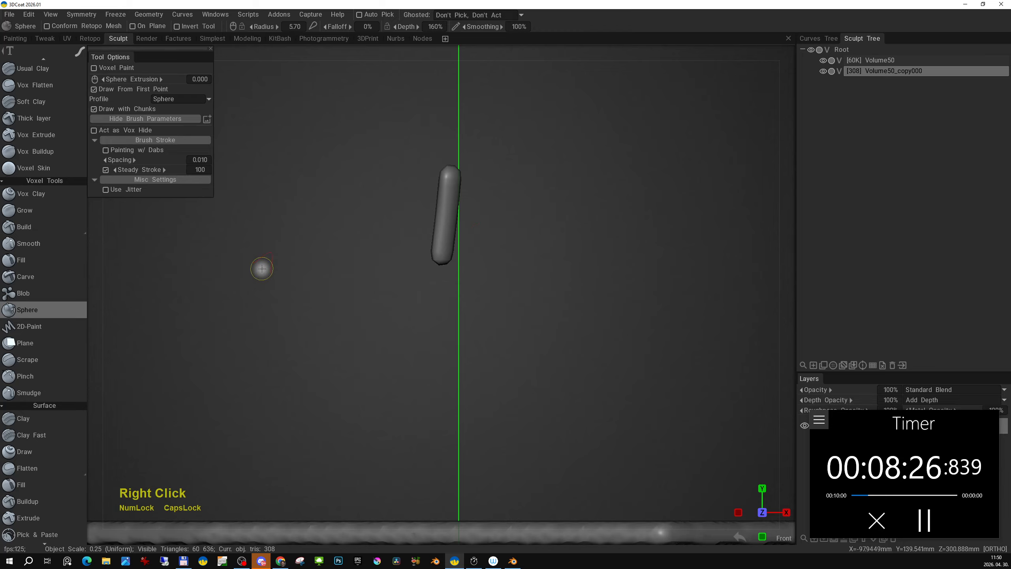
{"action": "middle_click_drag", "start_coordinate": [415, 344], "coordinate": [413, 298]}
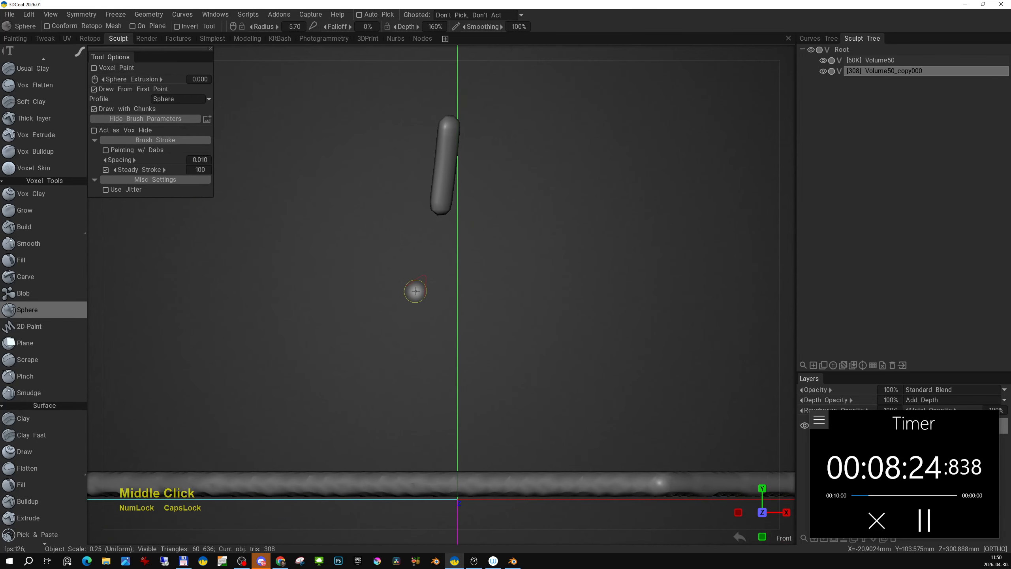
{"action": "left_click_drag", "start_coordinate": [415, 291], "coordinate": [410, 315]}
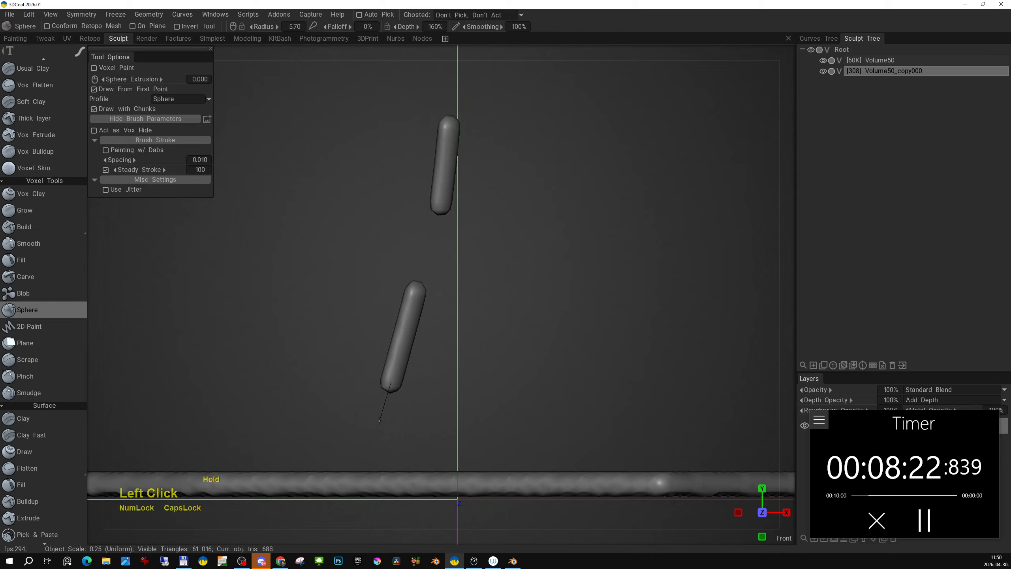
Draw a third capsule beside the second, slanting the opposite way so the two form an inverted V, and check it by orbiting
{"action": "left_click_drag", "start_coordinate": [449, 294], "coordinate": [441, 294], "text": "alt"}
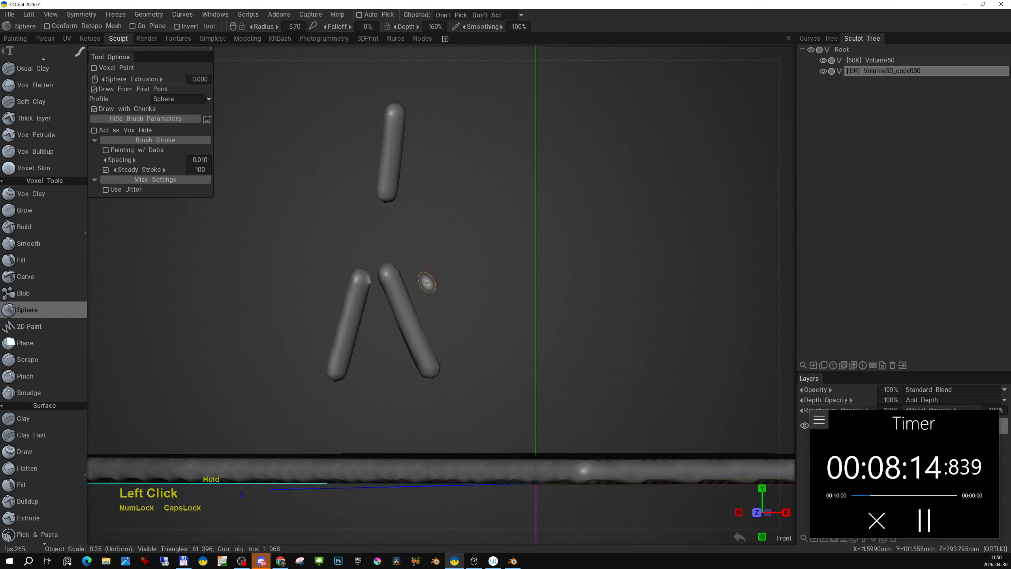
{"action": "left_click_drag", "start_coordinate": [427, 282], "coordinate": [350, 218], "text": "alt"}
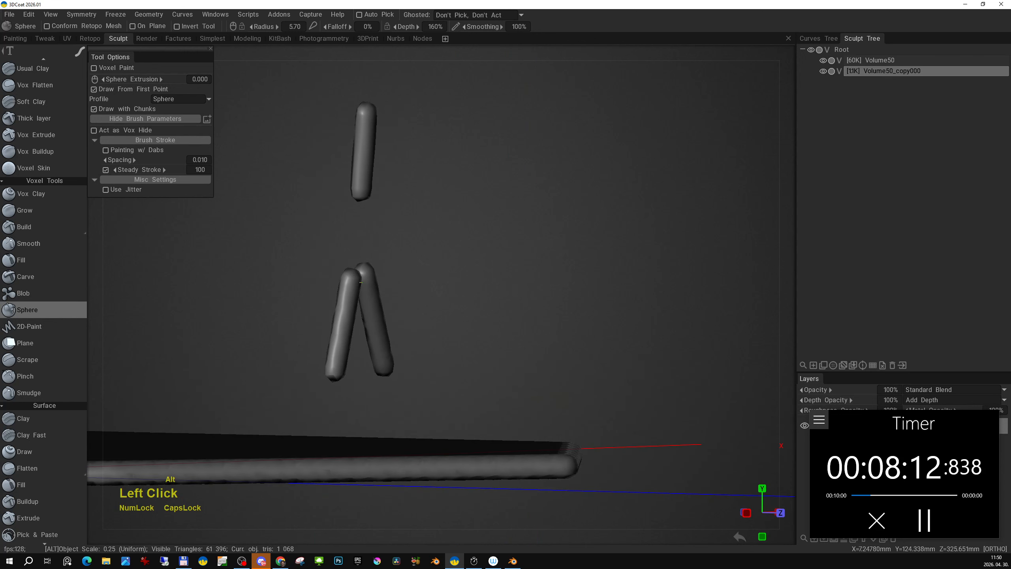
{"action": "left_click_drag", "start_coordinate": [361, 282], "coordinate": [351, 242], "text": "alt"}
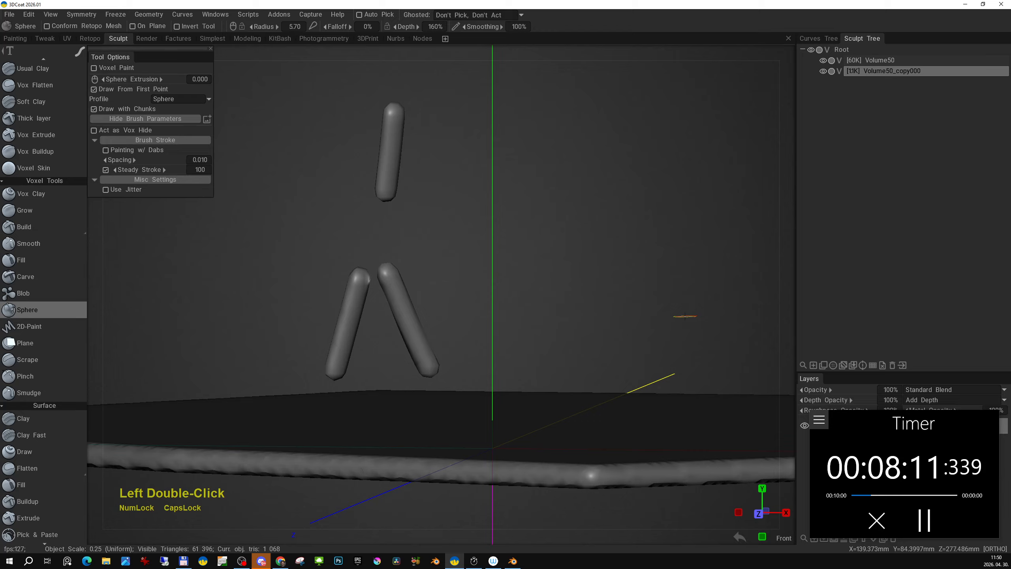
Add another empty volume to the Sculpt Tree and turn off Steady Stroke and Draw with Chunks for the Sphere tool
{"action": "left_click", "coordinate": [844, 365]}
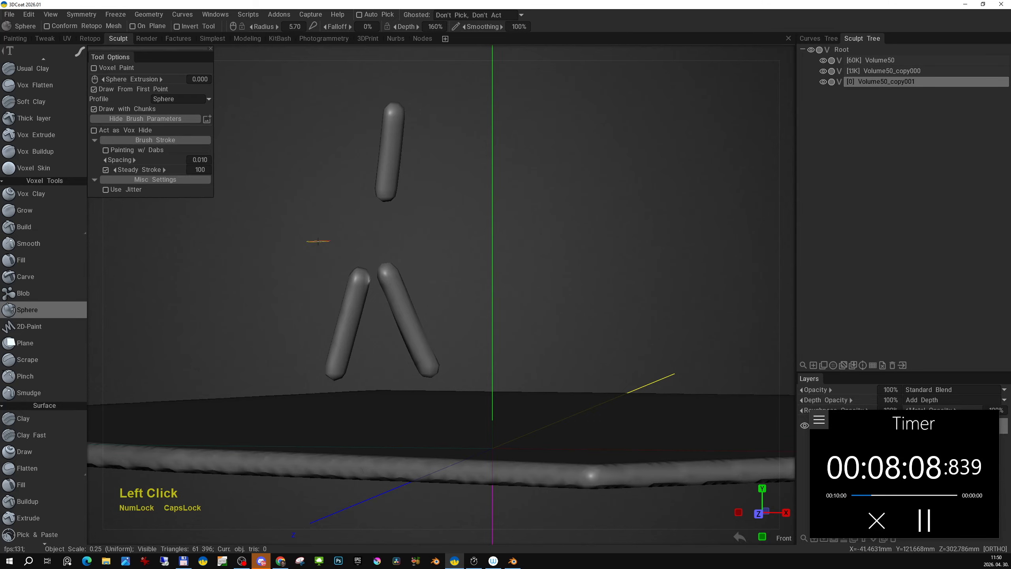
{"action": "left_click", "coordinate": [105, 170]}
{"action": "right_click_drag", "start_coordinate": [313, 137], "coordinate": [310, 122], "text": "alt"}
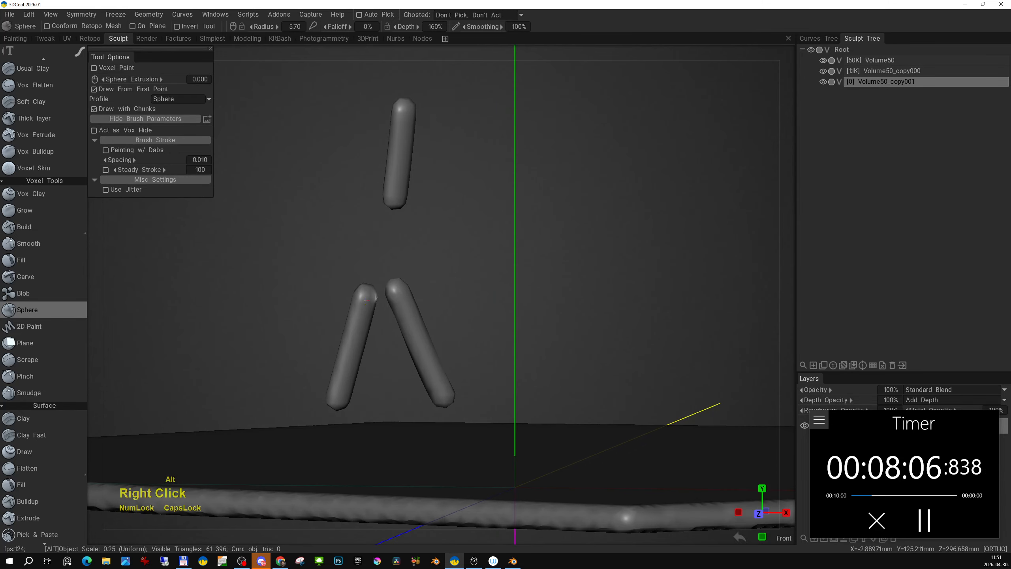
{"action": "left_click_drag", "start_coordinate": [311, 122], "coordinate": [293, 121], "text": "alt"}
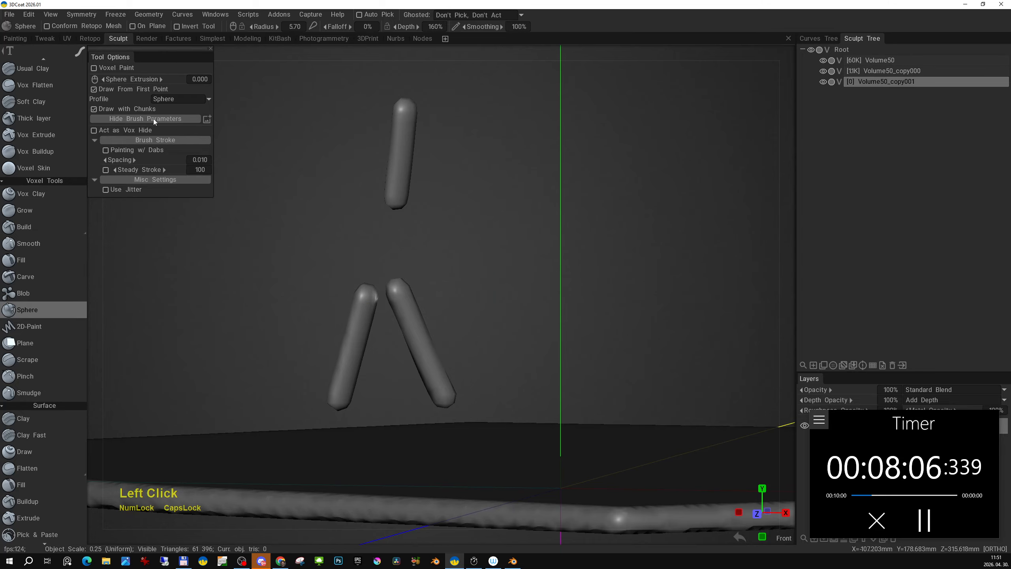
{"action": "left_click", "coordinate": [98, 109]}
Draw a filled, blocky torso beneath the raised arm with the Sphere tool, and check its thickness from the side
{"action": "right_click_drag", "start_coordinate": [346, 254], "coordinate": [353, 240], "text": "alt"}
{"action": "left_click_drag", "start_coordinate": [352, 240], "coordinate": [365, 232], "text": "alt"}
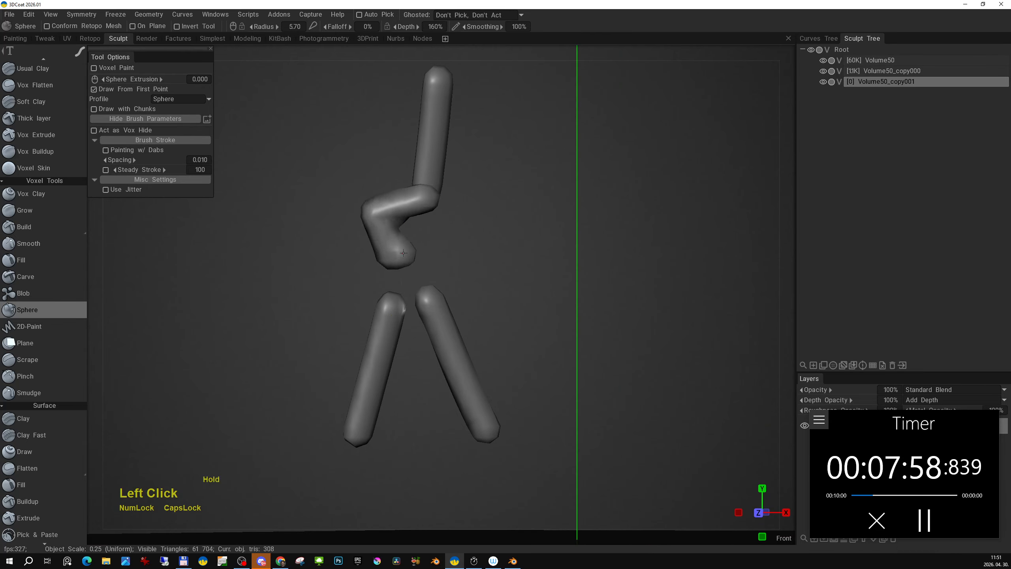
{"action": "mouse_move", "coordinate": [404, 253]}
{"action": "left_mouse_down"}
{"action": "mouse_move", "coordinate": [426, 211]}
{"action": "mouse_move", "coordinate": [507, 266]}
{"action": "mouse_move", "coordinate": [680, 266]}
{"action": "mouse_move", "coordinate": [436, 265]}
{"action": "left_mouse_up"}
{"action": "right_click_drag", "start_coordinate": [435, 264], "coordinate": [418, 266], "text": "alt"}
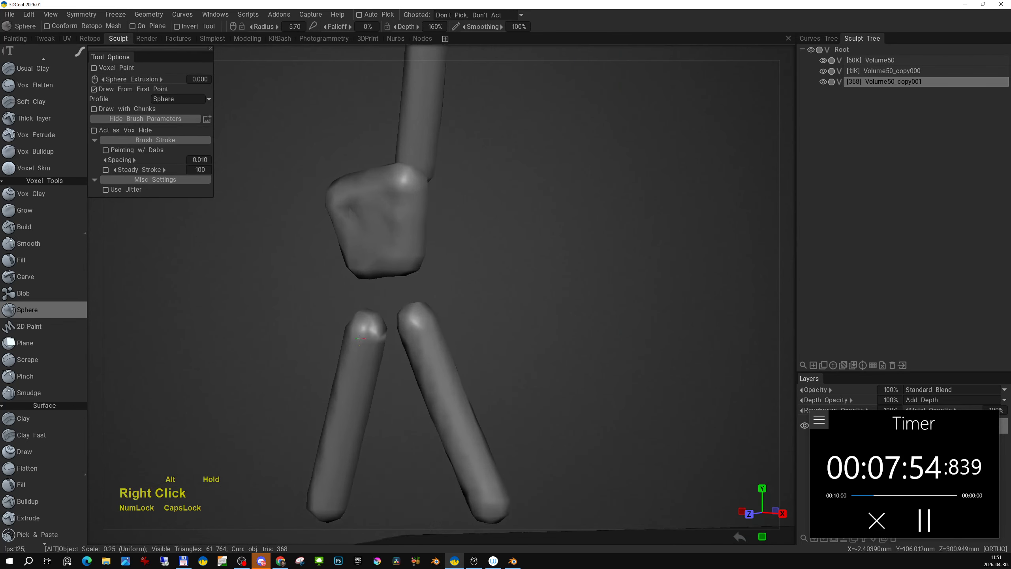
{"action": "left_click_drag", "start_coordinate": [418, 266], "coordinate": [323, 269], "text": "alt"}
{"action": "right_click_drag", "start_coordinate": [323, 269], "coordinate": [326, 263], "text": "alt"}
{"action": "left_click_drag", "start_coordinate": [372, 278], "coordinate": [609, 316], "text": "alt"}
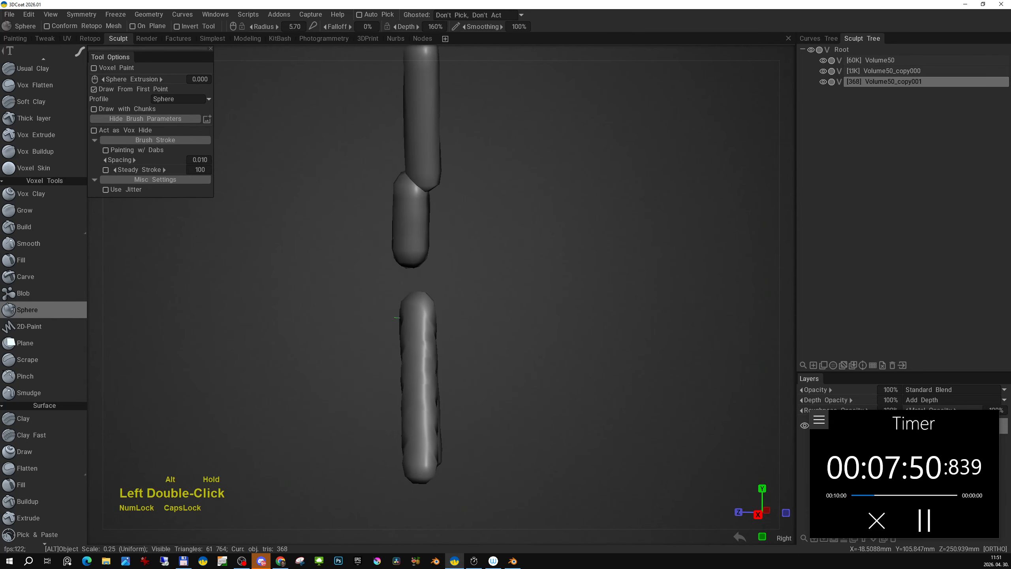
{"action": "middle_click_drag", "start_coordinate": [609, 317], "coordinate": [591, 293]}
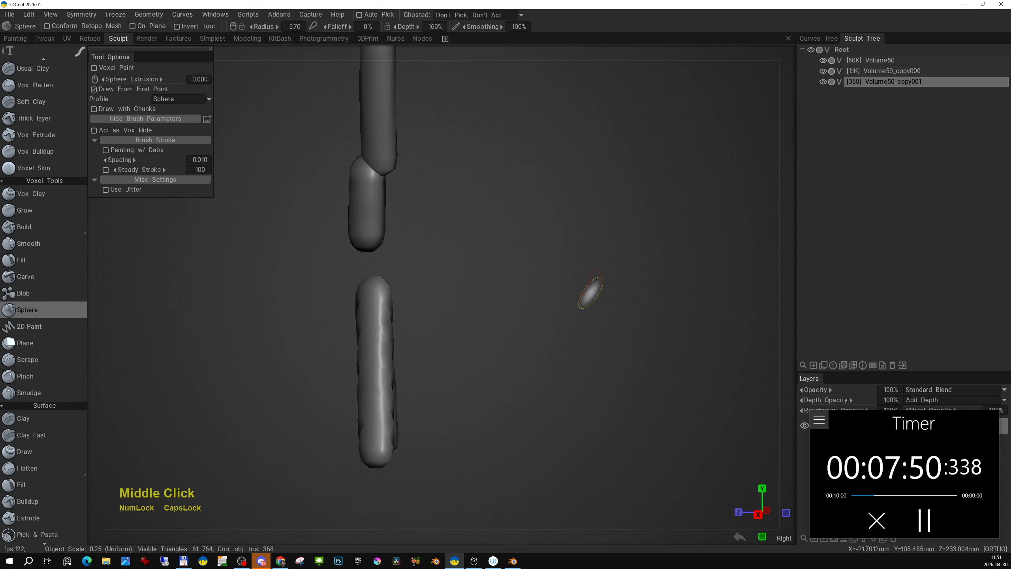
Add an empty volume and draw a low pelvis block bridging the gap between the torso and the two legs
{"action": "left_click", "coordinate": [845, 366]}
{"action": "left_click_drag", "start_coordinate": [621, 275], "coordinate": [318, 282], "text": "alt"}
{"action": "mouse_move", "coordinate": [301, 230]}
{"action": "left_mouse_down", "text": "alt"}
{"action": "mouse_move", "coordinate": [297, 255]}
{"action": "mouse_move", "coordinate": [283, 259]}
{"action": "mouse_move", "coordinate": [313, 271]}
{"action": "mouse_move", "coordinate": [323, 259]}
{"action": "mouse_move", "coordinate": [374, 256]}
{"action": "left_mouse_up", "text": "alt"}
{"action": "left_click", "coordinate": [296, 248]}
{"action": "right_click_drag", "start_coordinate": [374, 256], "coordinate": [339, 274], "text": "alt"}
{"action": "left_click_drag", "start_coordinate": [335, 275], "coordinate": [392, 261], "text": "alt"}
{"action": "right_click_drag", "start_coordinate": [392, 261], "coordinate": [416, 257], "text": "alt"}
{"action": "left_click_drag", "start_coordinate": [416, 257], "coordinate": [424, 263], "text": "alt"}
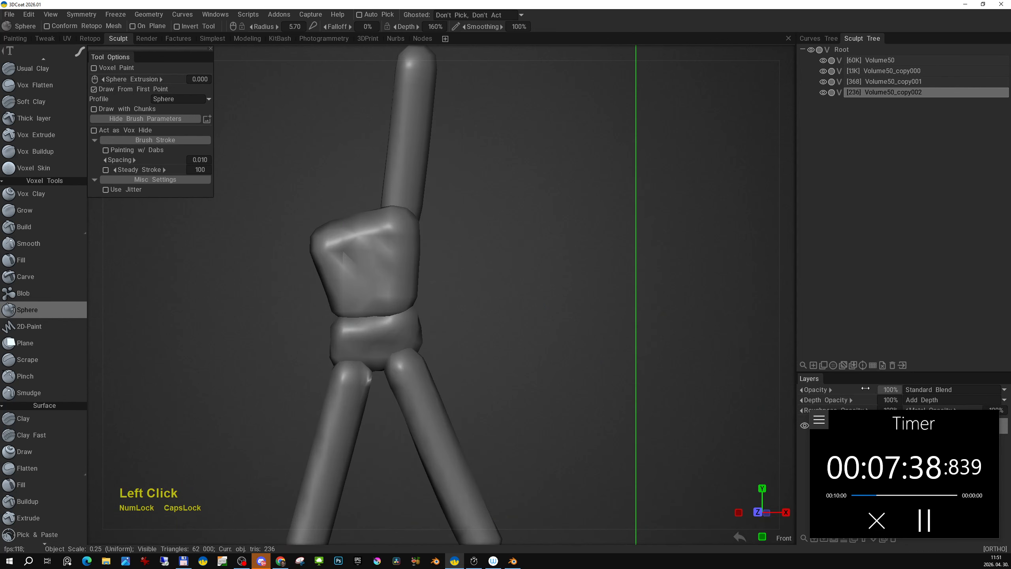
Add another empty volume and draw a short neck rising from the top of the torso with a Sphere radius of 3.77
{"action": "left_click", "coordinate": [843, 367]}
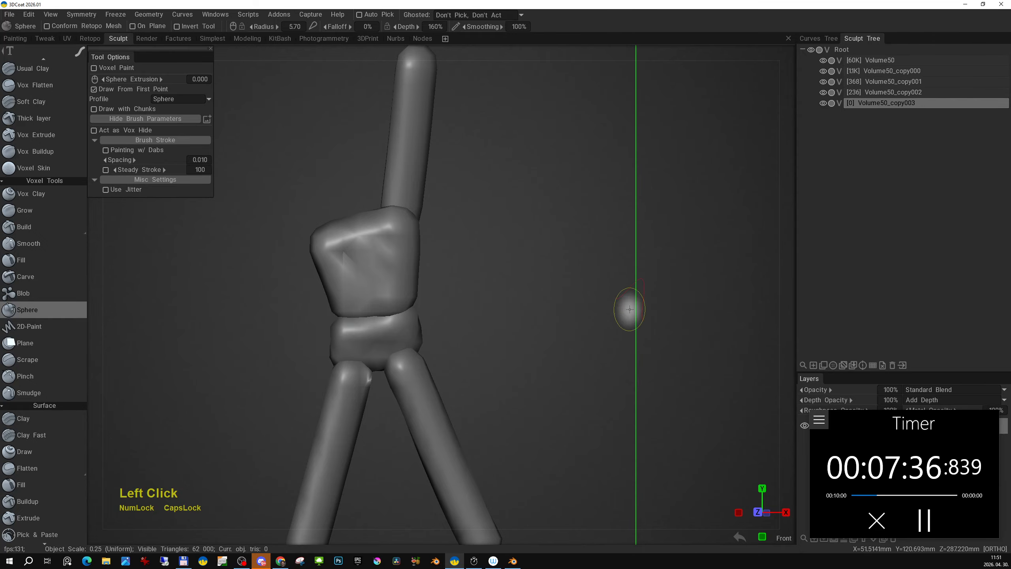
{"action": "mouse_move", "coordinate": [632, 305]}
{"action": "right_mouse_down", "text": "alt"}
{"action": "mouse_move", "coordinate": [436, 337]}
{"action": "mouse_move", "coordinate": [354, 247]}
{"action": "right_mouse_up", "text": "alt"}
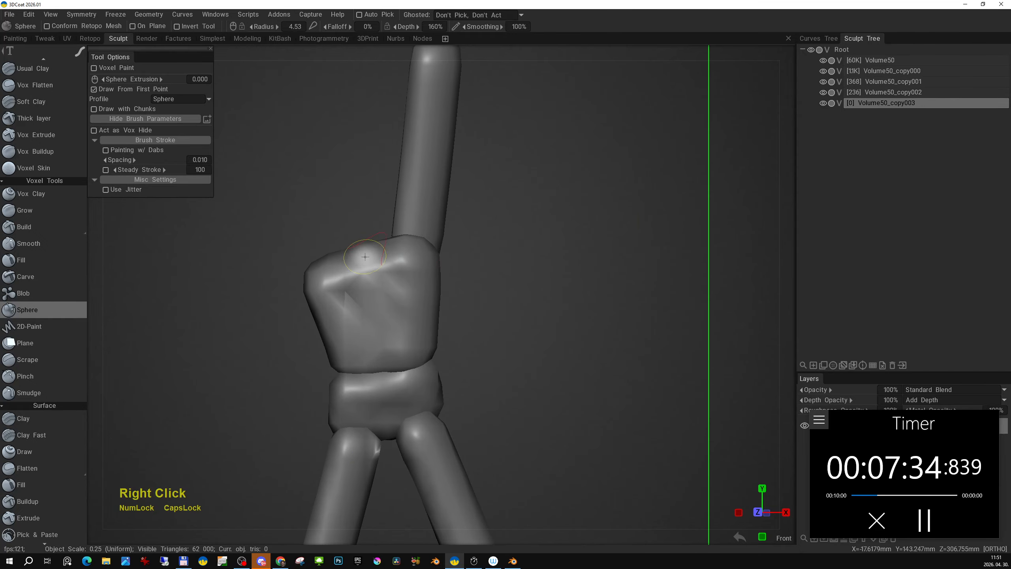
{"action": "mouse_move", "coordinate": [369, 251]}
{"action": "left_mouse_down", "text": "alt"}
{"action": "mouse_move", "coordinate": [375, 267]}
{"action": "mouse_move", "coordinate": [365, 258]}
{"action": "left_mouse_up", "text": "alt"}
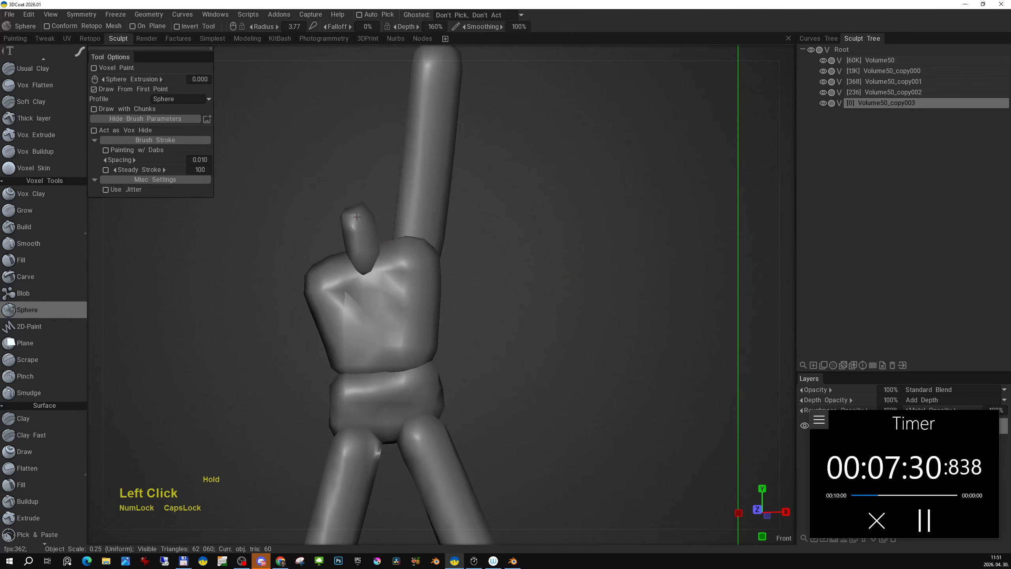
{"action": "left_click", "coordinate": [357, 217]}
{"action": "mouse_move", "coordinate": [357, 217]}
{"action": "left_mouse_down", "text": "alt"}
{"action": "mouse_move", "coordinate": [494, 240]}
{"action": "mouse_move", "coordinate": [569, 225]}
{"action": "mouse_move", "coordinate": [530, 230]}
{"action": "mouse_move", "coordinate": [662, 245]}
{"action": "mouse_move", "coordinate": [517, 222]}
{"action": "mouse_move", "coordinate": [455, 240]}
{"action": "left_mouse_up", "text": "alt"}
{"action": "right_click_drag", "start_coordinate": [455, 240], "coordinate": [424, 196], "text": "alt"}
Add another empty volume and draw a rounded, upright head over the neck with a Sphere radius of 6.92
{"action": "left_click_drag", "start_coordinate": [423, 196], "coordinate": [474, 251], "text": "alt"}
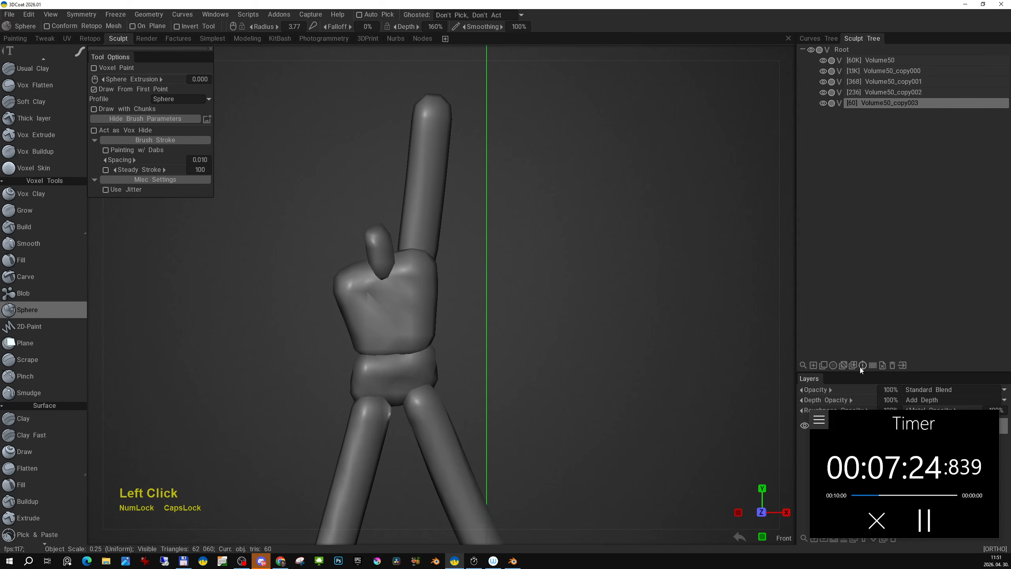
{"action": "left_click", "coordinate": [844, 367]}
{"action": "right_click_drag", "start_coordinate": [334, 200], "coordinate": [398, 247], "text": "alt"}
{"action": "left_click_drag", "start_coordinate": [393, 255], "coordinate": [388, 224]}
Examine the head placement and overall body proportions from the side, back and front
{"action": "mouse_move", "coordinate": [446, 239]}
{"action": "left_mouse_down", "text": "alt"}
{"action": "mouse_move", "coordinate": [538, 249]}
{"action": "mouse_move", "coordinate": [595, 241]}
{"action": "left_mouse_up", "text": "alt"}
{"action": "right_click_drag", "start_coordinate": [594, 242], "coordinate": [473, 236], "text": "alt"}
{"action": "middle_click_drag", "start_coordinate": [474, 236], "coordinate": [503, 189], "text": "alt"}
{"action": "left_click_drag", "start_coordinate": [534, 247], "coordinate": [617, 264], "text": "alt"}
{"action": "middle_click_drag", "start_coordinate": [616, 264], "coordinate": [546, 279]}
{"action": "left_click_drag", "start_coordinate": [546, 279], "coordinate": [333, 298], "text": "alt"}
{"action": "middle_click_drag", "start_coordinate": [332, 298], "coordinate": [343, 325], "text": "alt"}
{"action": "right_click_drag", "start_coordinate": [342, 325], "coordinate": [478, 283], "text": "alt"}
{"action": "left_click_drag", "start_coordinate": [477, 284], "coordinate": [522, 277], "text": "alt"}
{"action": "middle_click_drag", "start_coordinate": [522, 276], "coordinate": [521, 284], "text": "alt"}
{"action": "right_click_drag", "start_coordinate": [521, 283], "coordinate": [464, 288], "text": "alt"}
{"action": "left_click_drag", "start_coordinate": [463, 289], "coordinate": [608, 281], "text": "alt"}
{"action": "right_click_drag", "start_coordinate": [608, 281], "coordinate": [637, 275], "text": "alt"}
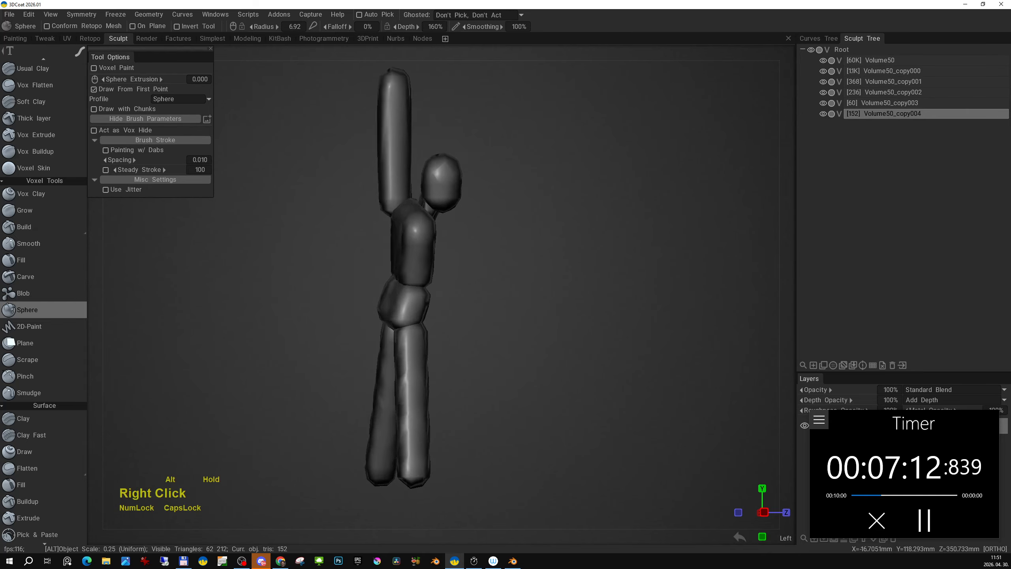
{"action": "mouse_move", "coordinate": [637, 274]}
{"action": "left_mouse_down", "text": "alt"}
{"action": "mouse_move", "coordinate": [450, 349]}
{"action": "mouse_move", "coordinate": [441, 328]}
{"action": "mouse_move", "coordinate": [399, 330]}
{"action": "mouse_move", "coordinate": [445, 200]}
{"action": "left_mouse_up", "text": "alt"}
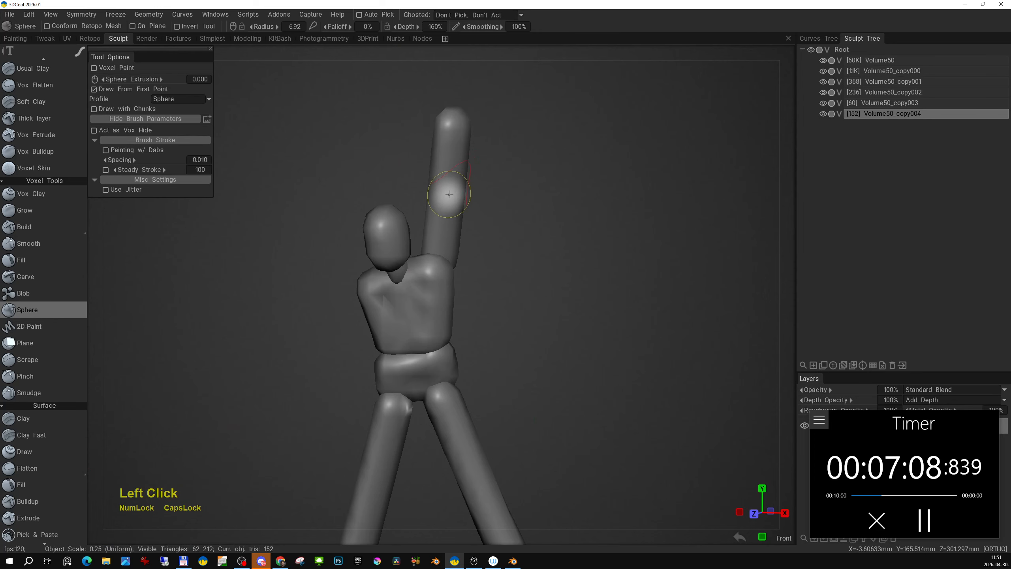
{"action": "right_click_drag", "start_coordinate": [449, 194], "coordinate": [443, 227], "text": "alt"}
{"action": "left_click_drag", "start_coordinate": [443, 227], "coordinate": [498, 235], "text": "alt"}
{"action": "middle_click_drag", "start_coordinate": [498, 235], "coordinate": [523, 252], "text": "alt"}
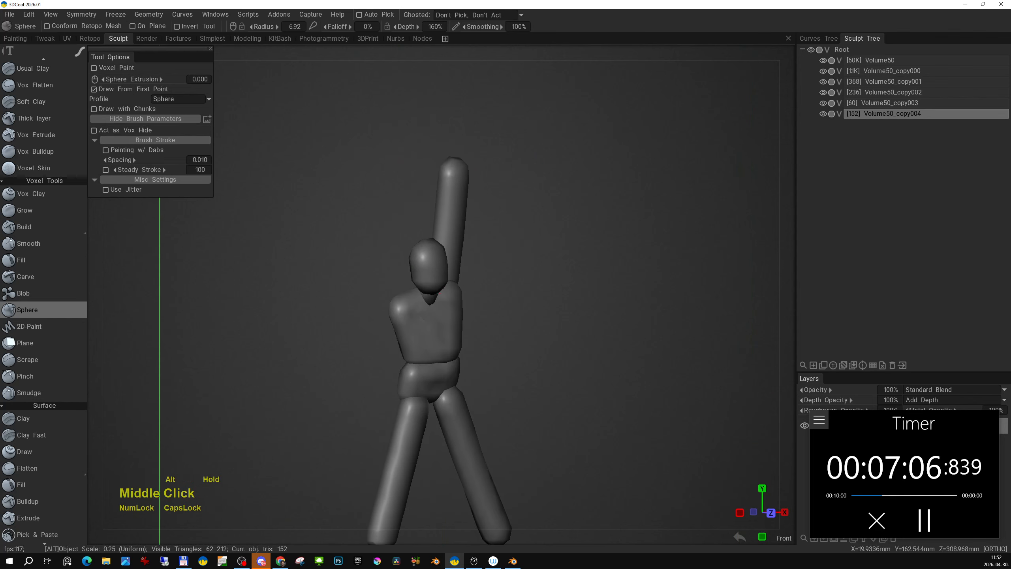
{"action": "right_click_drag", "start_coordinate": [523, 252], "coordinate": [511, 217], "text": "alt"}
{"action": "left_click_drag", "start_coordinate": [511, 218], "coordinate": [488, 217], "text": "alt"}
{"action": "middle_click_drag", "start_coordinate": [488, 217], "coordinate": [490, 184], "text": "alt"}
{"action": "right_click_drag", "start_coordinate": [490, 183], "coordinate": [443, 151], "text": "alt"}
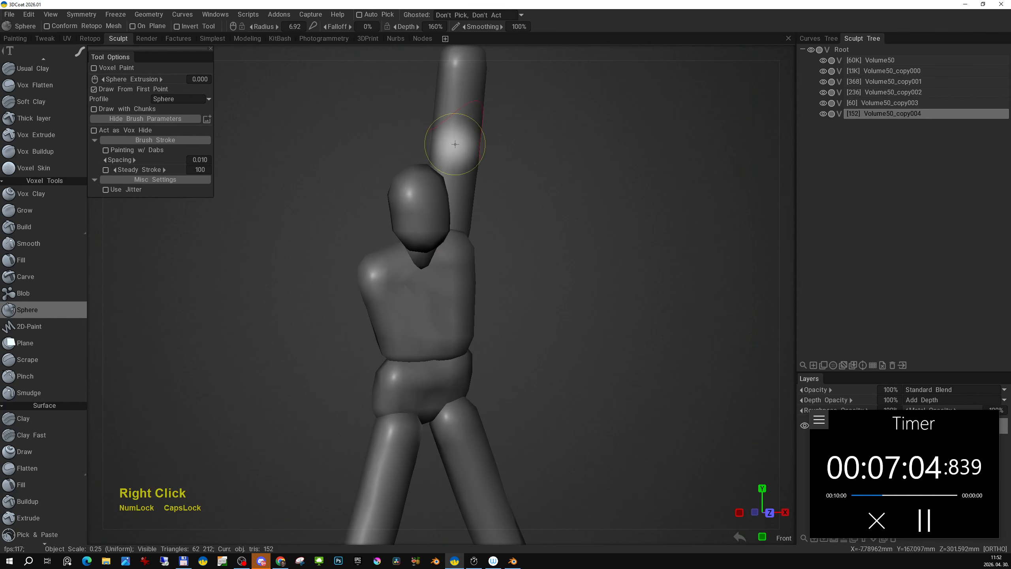
Select the volume holding the raised arm and legs, add an empty volume after it, and set the Sphere radius to 6.06
{"action": "key", "text": "h"}
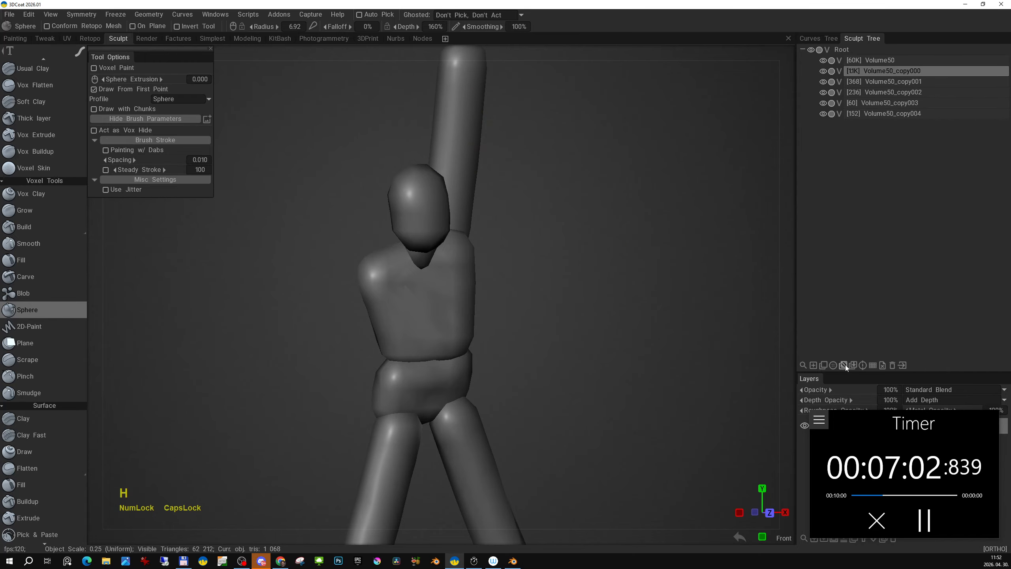
{"action": "left_click", "coordinate": [814, 365]}
{"action": "middle_click_drag", "start_coordinate": [428, 293], "coordinate": [482, 293], "text": "alt"}
{"action": "mouse_move", "coordinate": [482, 293]}
{"action": "right_mouse_down", "text": "alt"}
{"action": "mouse_move", "coordinate": [446, 263]}
{"action": "mouse_move", "coordinate": [433, 266]}
{"action": "mouse_move", "coordinate": [429, 242]}
{"action": "right_mouse_up", "text": "alt"}
{"action": "left_click_drag", "start_coordinate": [429, 242], "coordinate": [421, 241], "text": "alt"}
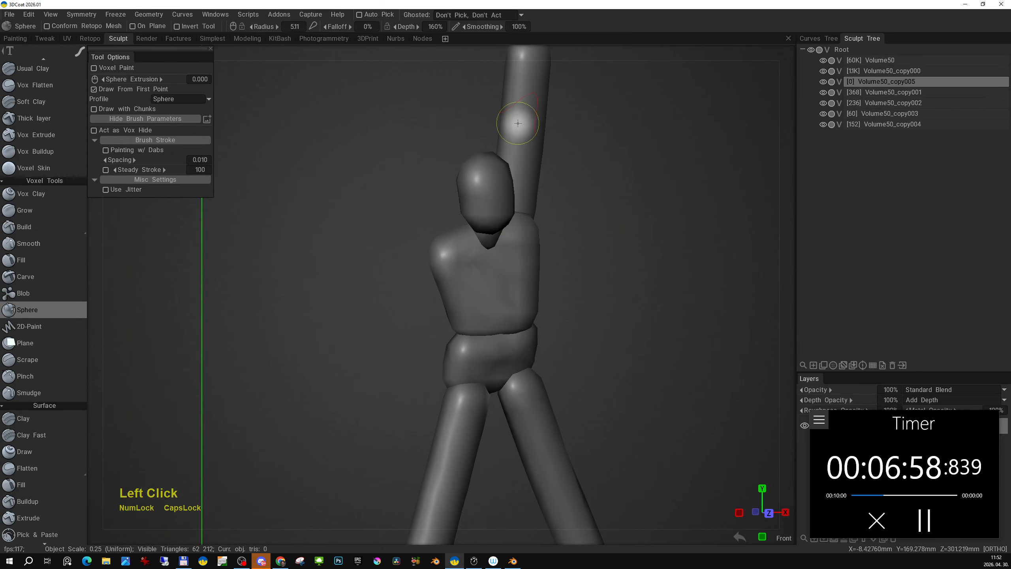
{"action": "right_click_drag", "start_coordinate": [523, 126], "coordinate": [522, 127]}
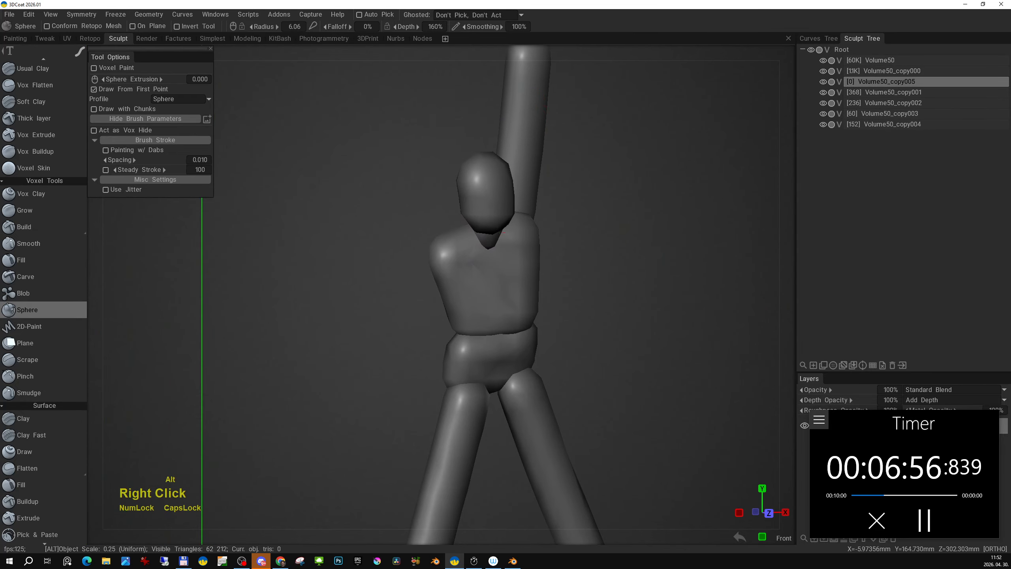
{"action": "middle_click_drag", "start_coordinate": [520, 137], "coordinate": [515, 159], "text": "alt"}
{"action": "left_click_drag", "start_coordinate": [515, 159], "coordinate": [513, 157], "text": "alt"}
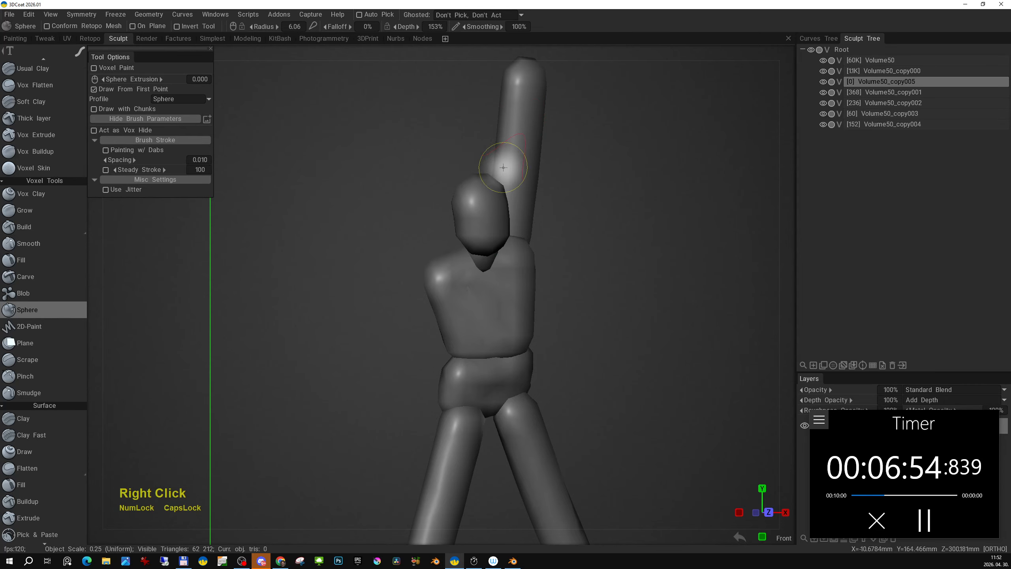
Draw a slightly bent arm hanging down and outward from the free shoulder, ending near the top of the thigh
{"action": "middle_click_drag", "start_coordinate": [429, 253], "coordinate": [435, 224], "text": "alt"}
{"action": "mouse_move", "coordinate": [435, 224]}
{"action": "left_mouse_down", "text": "alt"}
{"action": "mouse_move", "coordinate": [434, 242]}
{"action": "mouse_move", "coordinate": [457, 256]}
{"action": "mouse_move", "coordinate": [537, 244]}
{"action": "mouse_move", "coordinate": [453, 263]}
{"action": "mouse_move", "coordinate": [445, 233]}
{"action": "left_mouse_up", "text": "alt"}
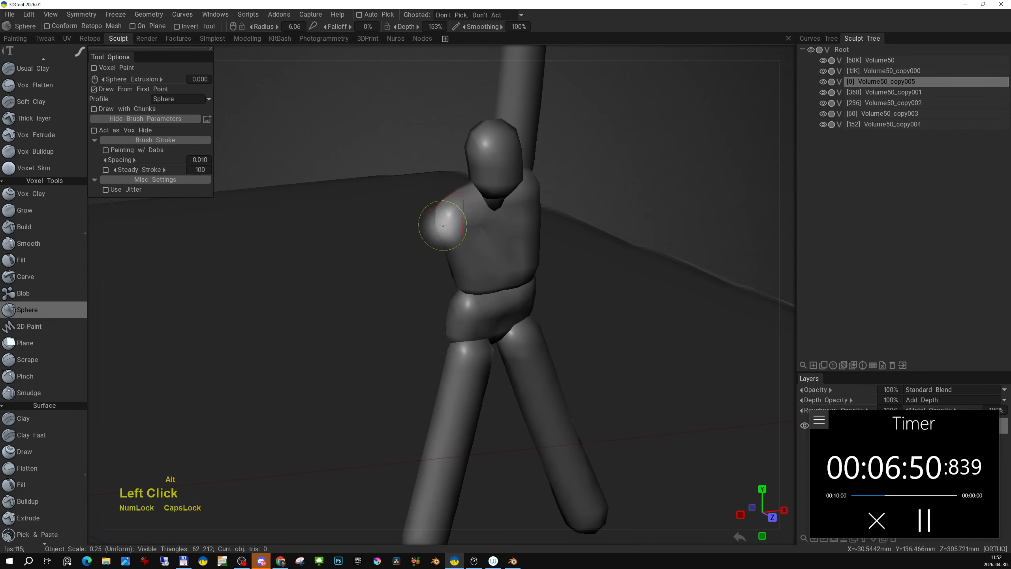
{"action": "middle_click_drag", "start_coordinate": [435, 244], "coordinate": [437, 245], "text": "alt"}
{"action": "mouse_move", "coordinate": [437, 245]}
{"action": "left_mouse_down", "text": "alt"}
{"action": "mouse_move", "coordinate": [443, 228]}
{"action": "mouse_move", "coordinate": [412, 294]}
{"action": "mouse_move", "coordinate": [409, 376]}
{"action": "mouse_move", "coordinate": [562, 240]}
{"action": "mouse_move", "coordinate": [649, 251]}
{"action": "mouse_move", "coordinate": [486, 273]}
{"action": "mouse_move", "coordinate": [492, 280]}
{"action": "left_mouse_up", "text": "alt"}
{"action": "double_click", "coordinate": [448, 226]}
{"action": "right_click_drag", "start_coordinate": [492, 280], "coordinate": [500, 292], "text": "alt"}
{"action": "left_click_drag", "start_coordinate": [500, 291], "coordinate": [511, 305], "text": "alt"}
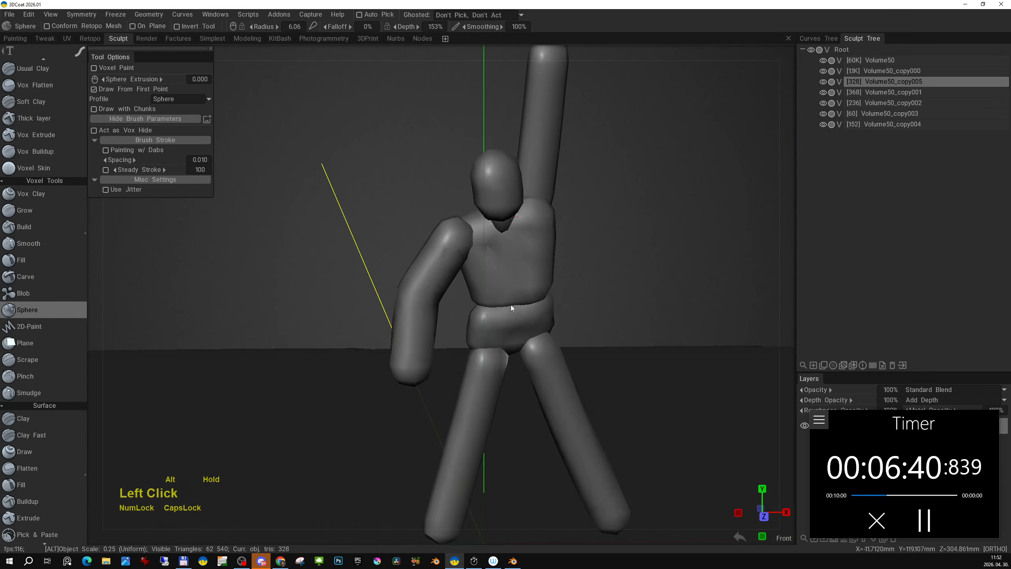
Shift the hanging arm slightly downward at the shoulder
{"action": "right_click_drag", "start_coordinate": [510, 305], "coordinate": [516, 315], "text": "alt"}
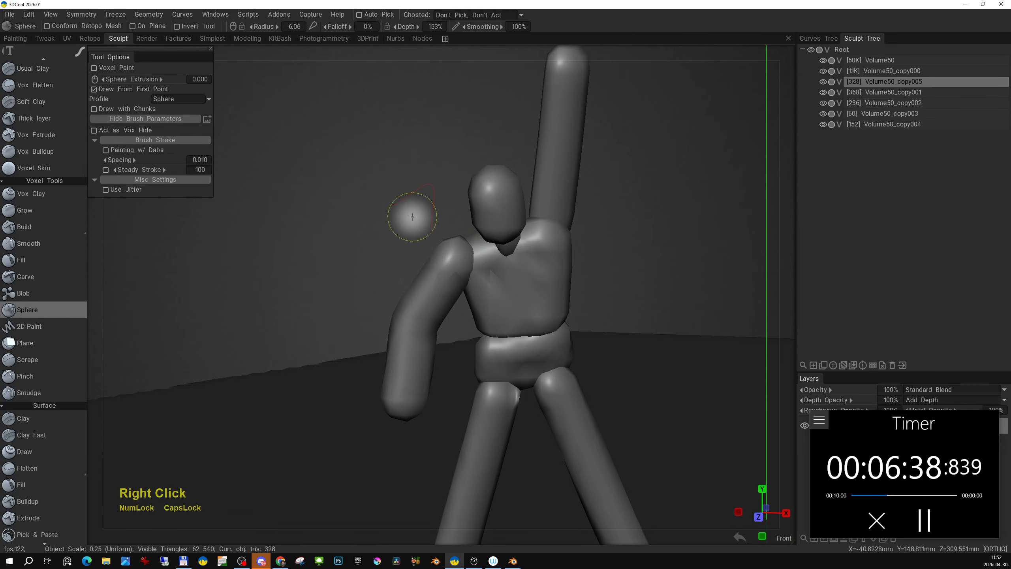
{"action": "middle_click_drag", "start_coordinate": [460, 285], "coordinate": [452, 284], "text": "alt"}
{"action": "right_click_drag", "start_coordinate": [441, 264], "coordinate": [443, 271], "text": "alt"}
{"action": "left_click_drag", "start_coordinate": [442, 278], "coordinate": [436, 273], "text": "alt"}
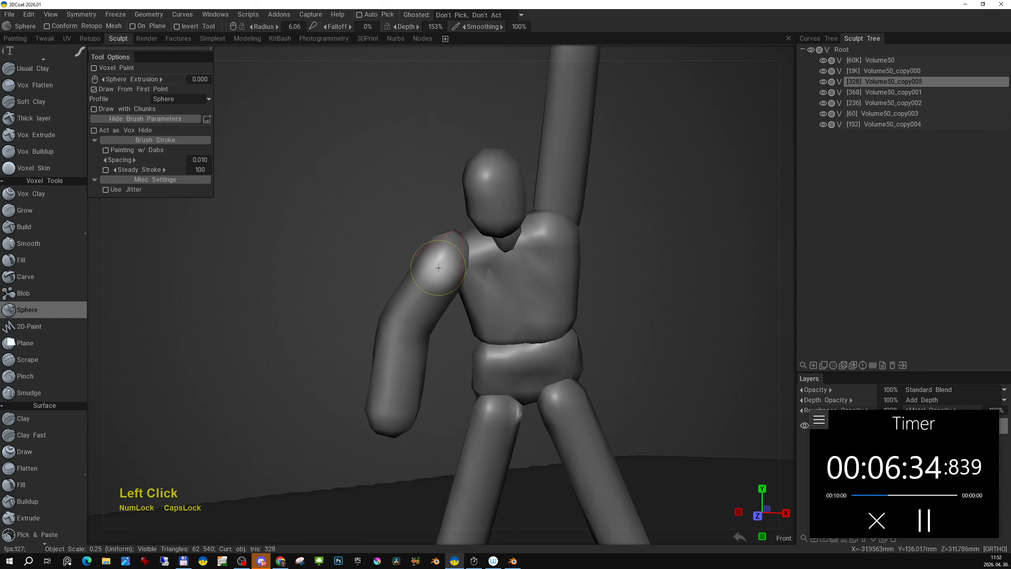
{"action": "key", "text": "g"}
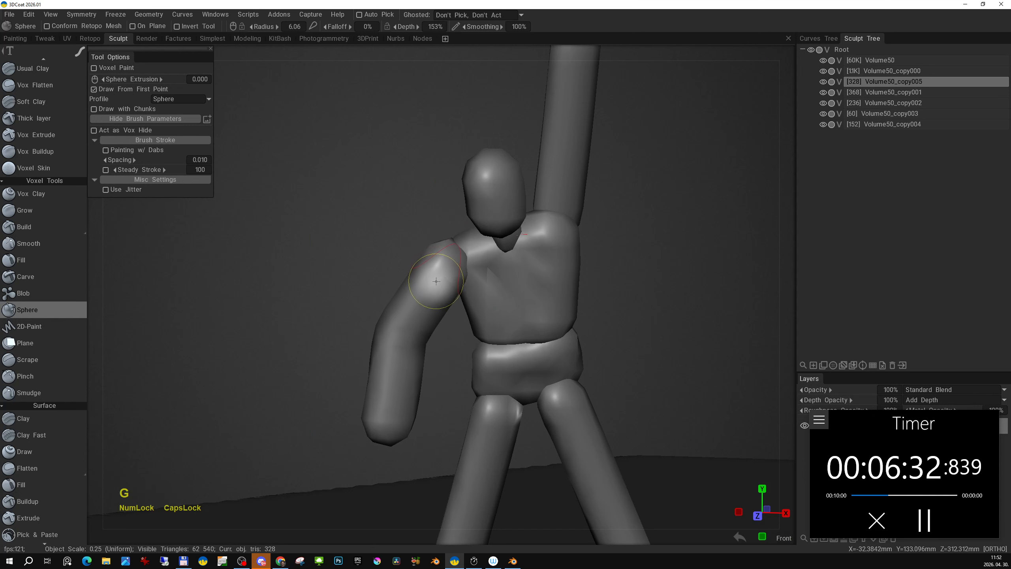
{"action": "right_click_drag", "start_coordinate": [436, 281], "coordinate": [433, 272], "text": "alt"}
{"action": "left_click_drag", "start_coordinate": [506, 246], "coordinate": [508, 247], "text": "alt"}
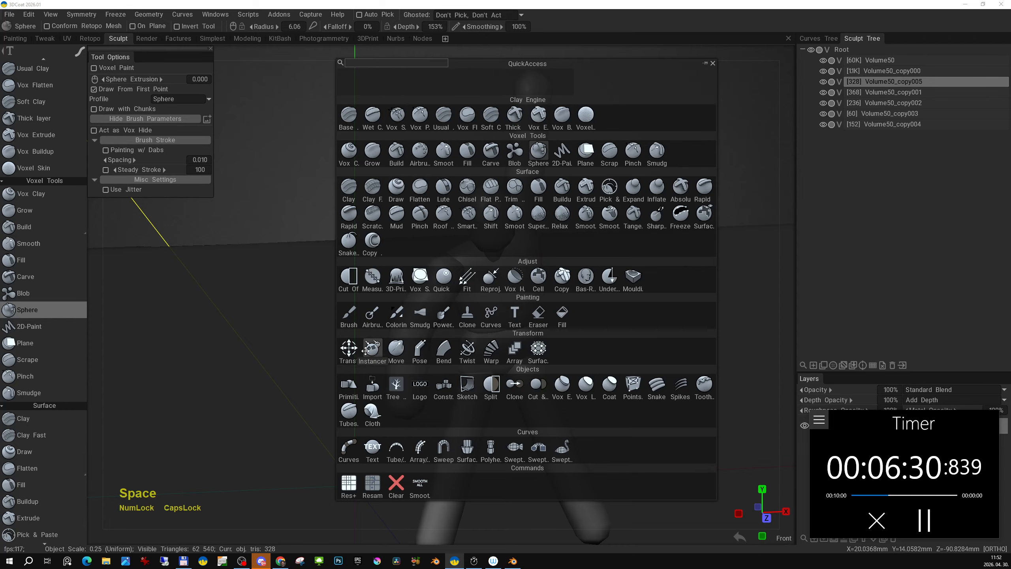
Activate Transform with All Controls for the hanging arm and reposition only its gizmo at the arm's shoulder end
{"action": "left_click", "coordinate": [349, 349]}
{"action": "right_click_drag", "start_coordinate": [483, 300], "coordinate": [474, 275]}
{"action": "left_click_drag", "start_coordinate": [474, 275], "coordinate": [461, 273]}
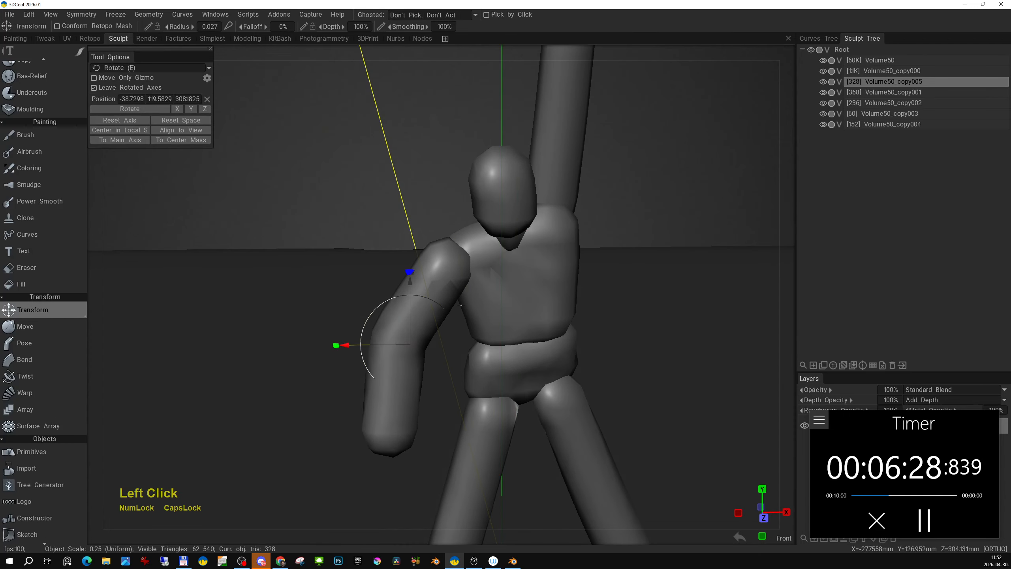
{"action": "key", "text": "q"}
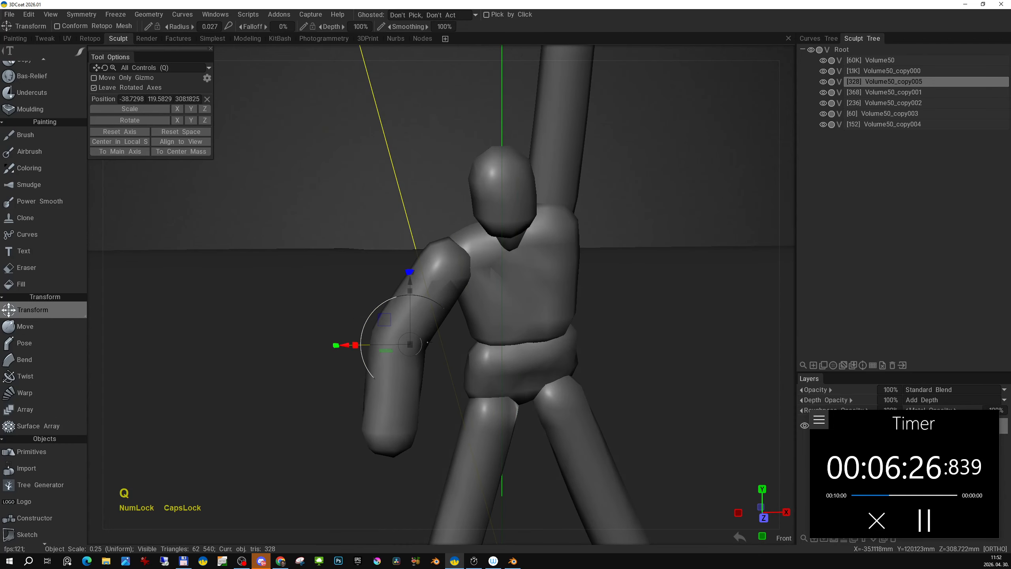
{"action": "left_click_drag", "start_coordinate": [493, 316], "coordinate": [511, 337], "text": "alt"}
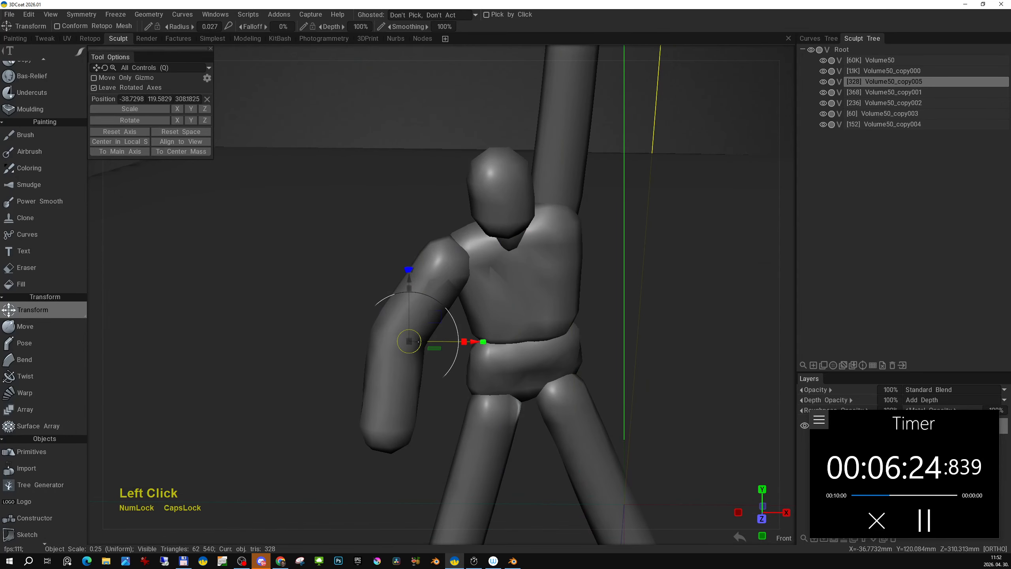
{"action": "left_click_drag", "start_coordinate": [416, 338], "coordinate": [452, 254], "text": "shift"}
{"action": "right_click_drag", "start_coordinate": [452, 247], "coordinate": [476, 279], "text": "alt"}
{"action": "left_click_drag", "start_coordinate": [487, 285], "coordinate": [552, 345], "text": "alt"}
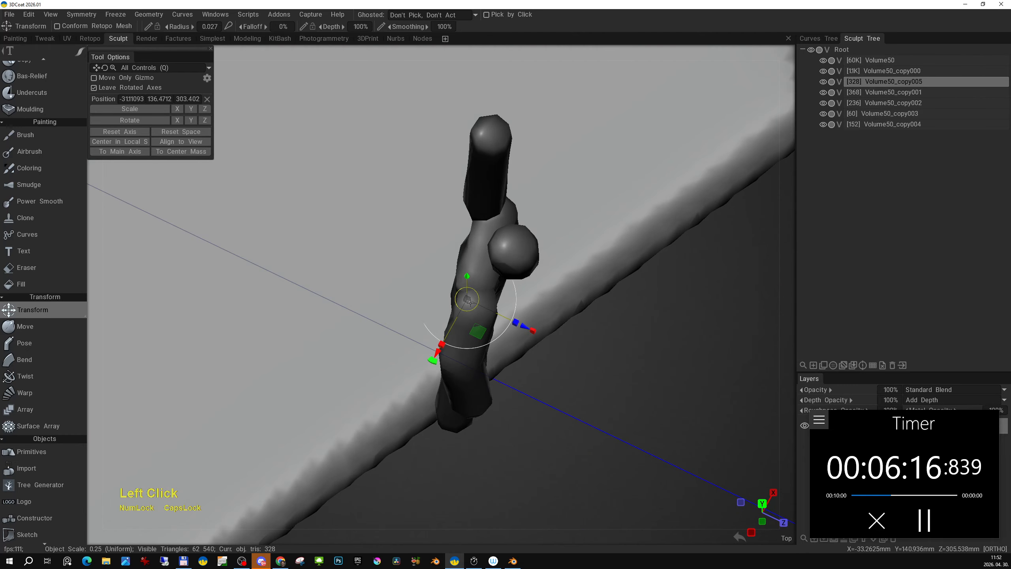
{"action": "left_click_drag", "start_coordinate": [475, 296], "coordinate": [526, 286], "text": "shift"}
{"action": "left_click_drag", "start_coordinate": [542, 375], "coordinate": [403, 286], "text": "alt"}
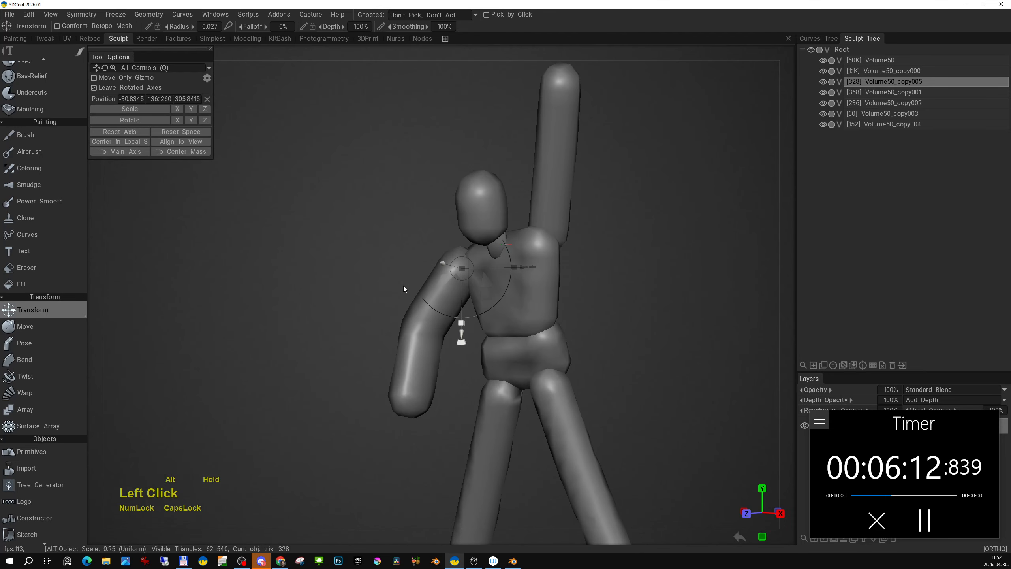
Move the hanging arm slightly inward and down against the torso, and check the joint from behind
{"action": "middle_click_drag", "start_coordinate": [403, 286], "coordinate": [397, 250]}
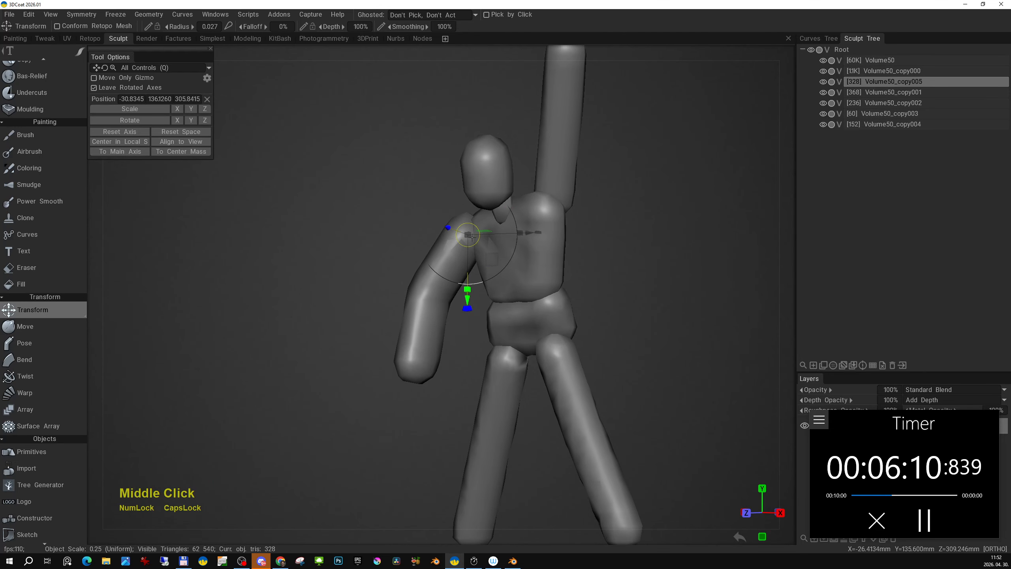
{"action": "left_click_drag", "start_coordinate": [473, 240], "coordinate": [478, 244]}
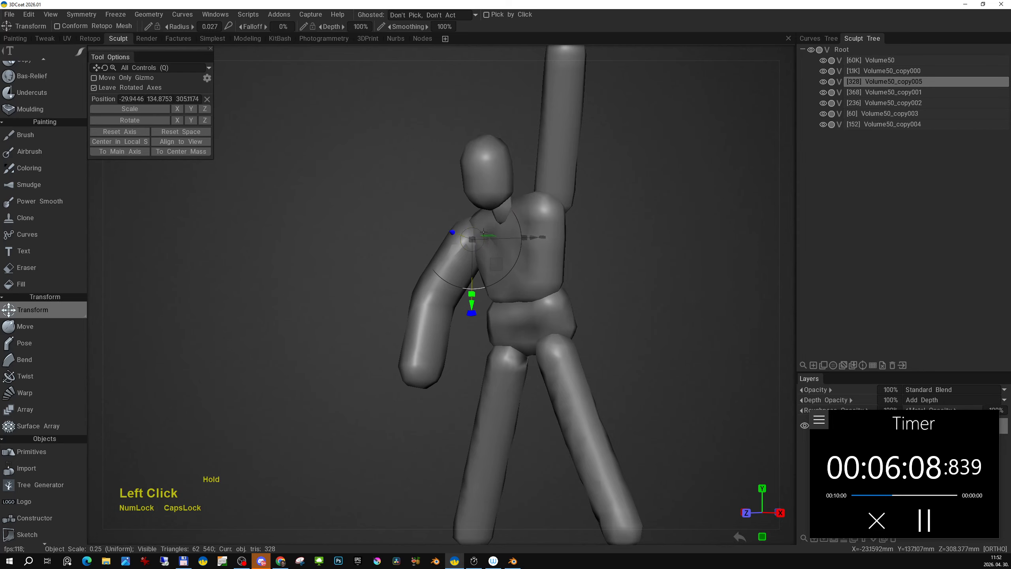
{"action": "left_click_drag", "start_coordinate": [441, 281], "coordinate": [652, 288], "text": "alt"}
{"action": "right_click_drag", "start_coordinate": [652, 288], "coordinate": [570, 256], "text": "alt"}
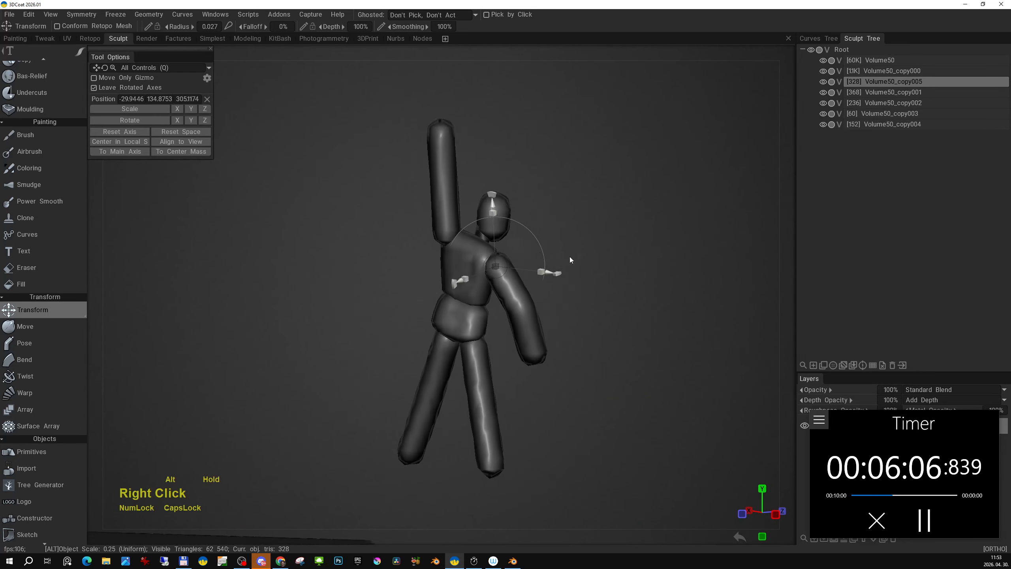
{"action": "left_click_drag", "start_coordinate": [569, 256], "coordinate": [689, 244], "text": "alt"}
{"action": "middle_click_drag", "start_coordinate": [650, 243], "coordinate": [644, 191], "text": "alt"}
{"action": "right_click_drag", "start_coordinate": [598, 257], "coordinate": [557, 311], "text": "alt"}
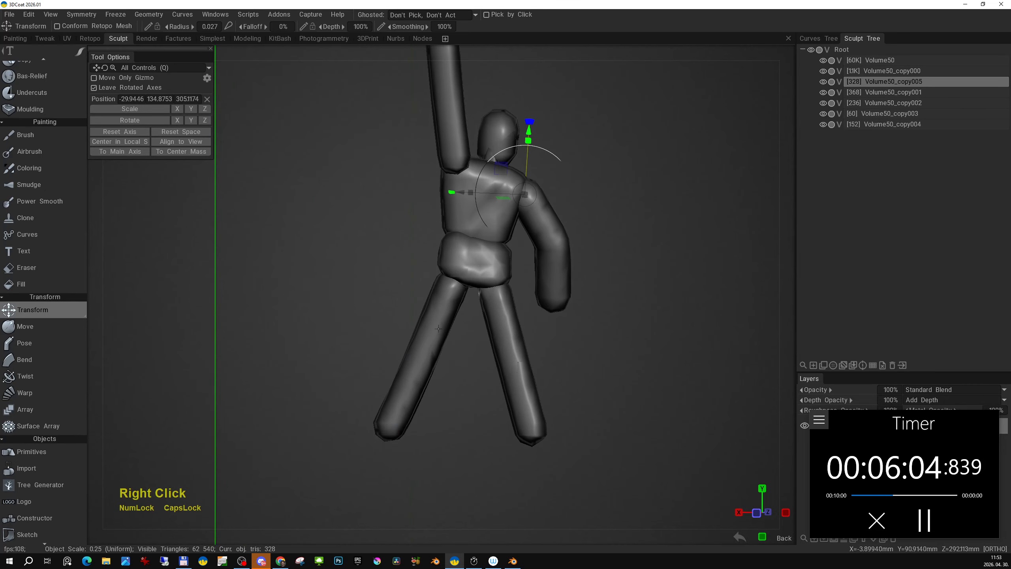
Split one leg off the combined limb volume with the Split tool, using a polygonal outline around that leg
{"action": "key", "text": "h"}
{"action": "key", "text": "space"}
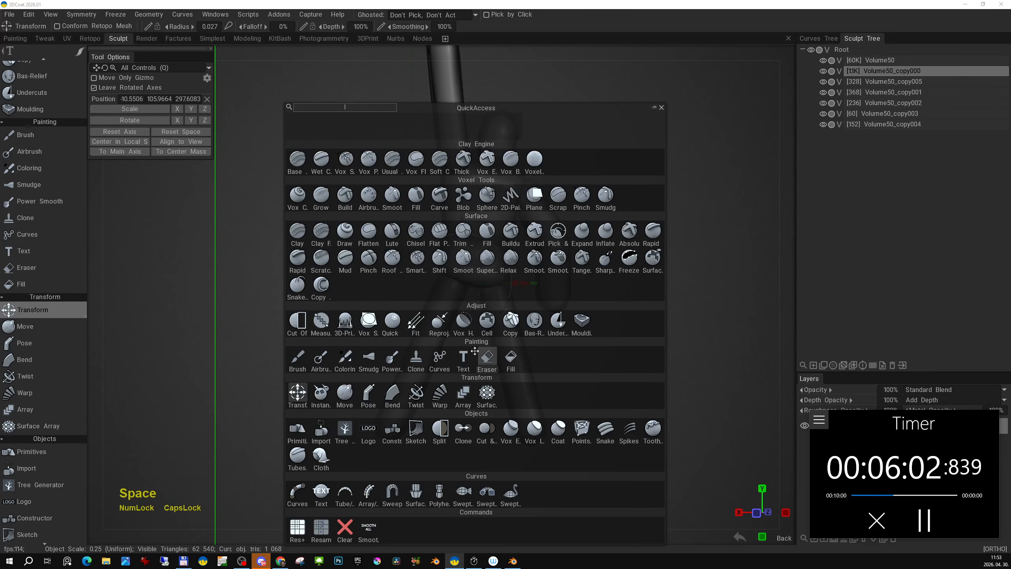
{"action": "left_click", "coordinate": [443, 431]}
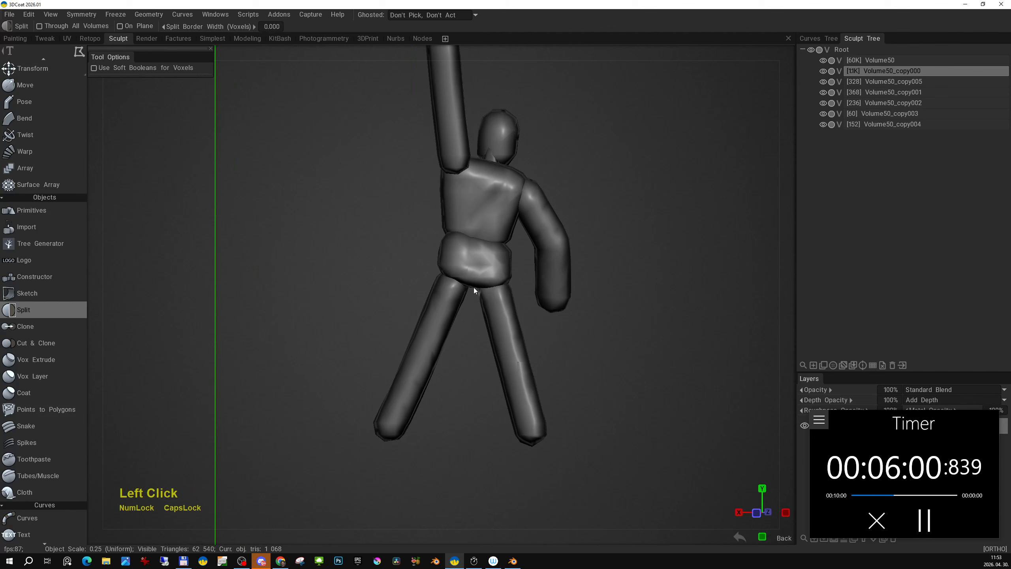
{"action": "key", "text": "e"}
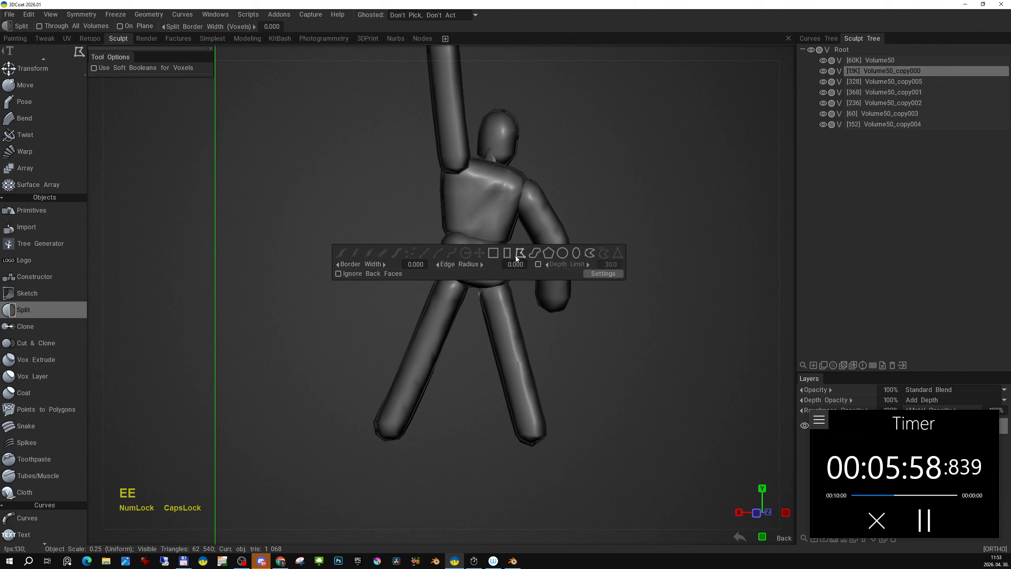
{"action": "left_click", "coordinate": [518, 254]}
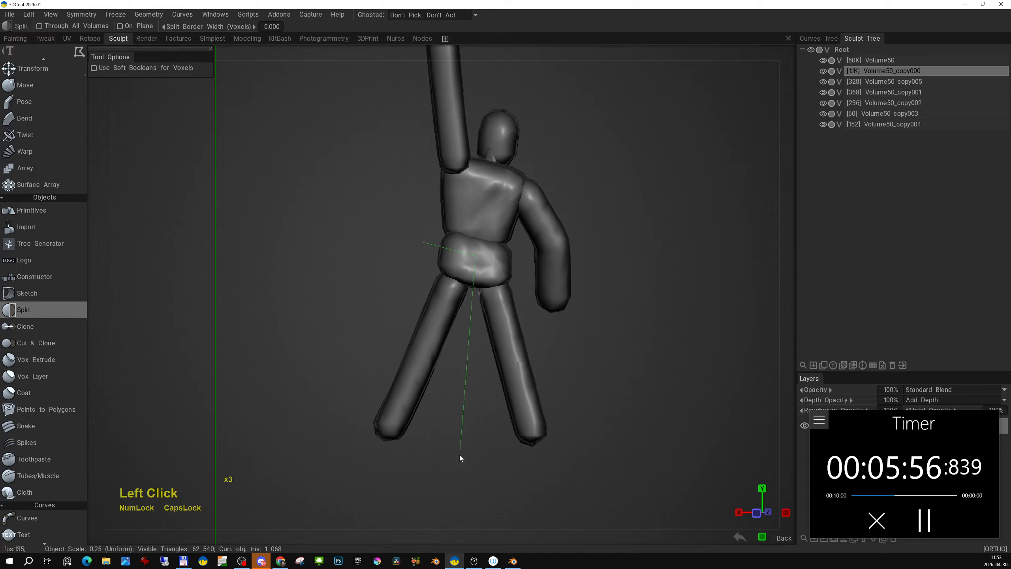
{"action": "double_click", "coordinate": [393, 264]}
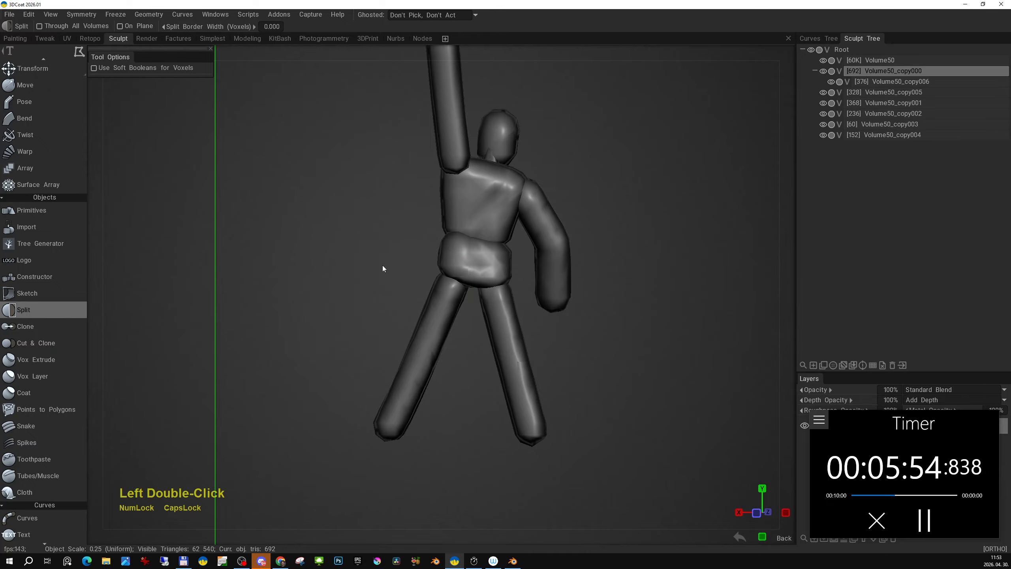
Move the split-off leg volume to the root level of the Sculpt Tree and shift the leg slightly up and outward at the hip
{"action": "left_click", "coordinate": [880, 82]}
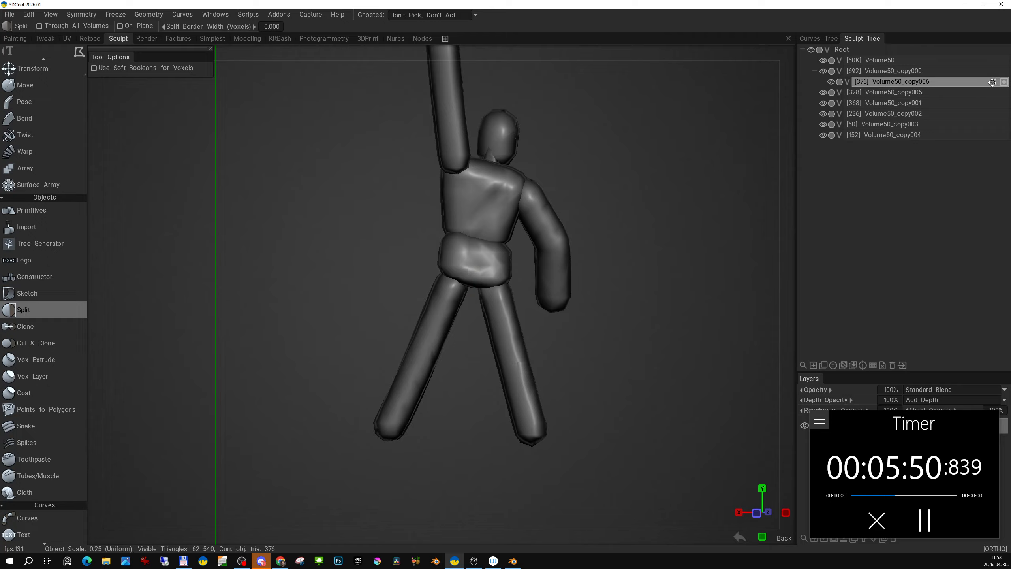
{"action": "left_click_drag", "start_coordinate": [988, 82], "coordinate": [962, 54]}
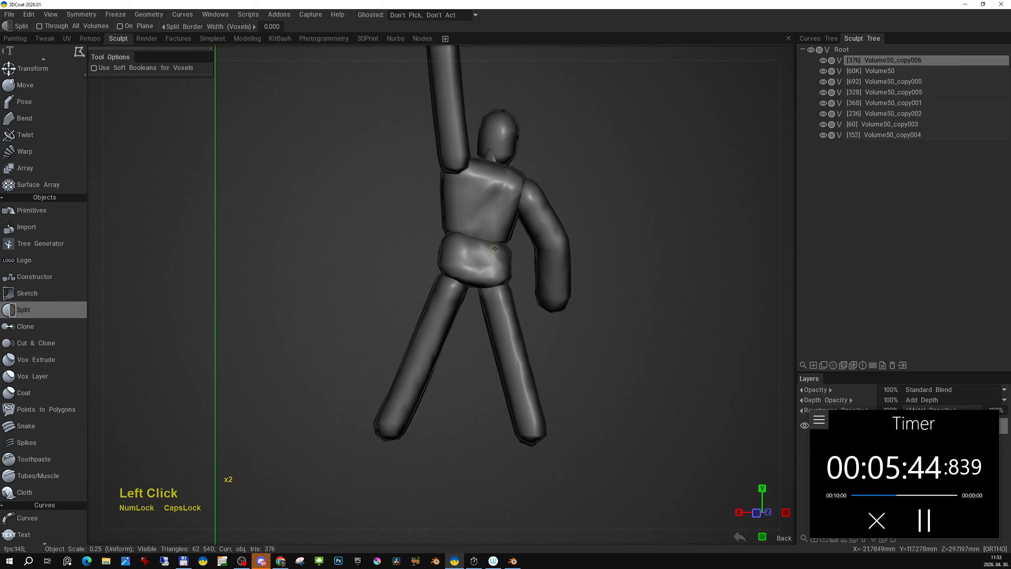
{"action": "right_click_drag", "start_coordinate": [535, 209], "coordinate": [441, 302], "text": "alt"}
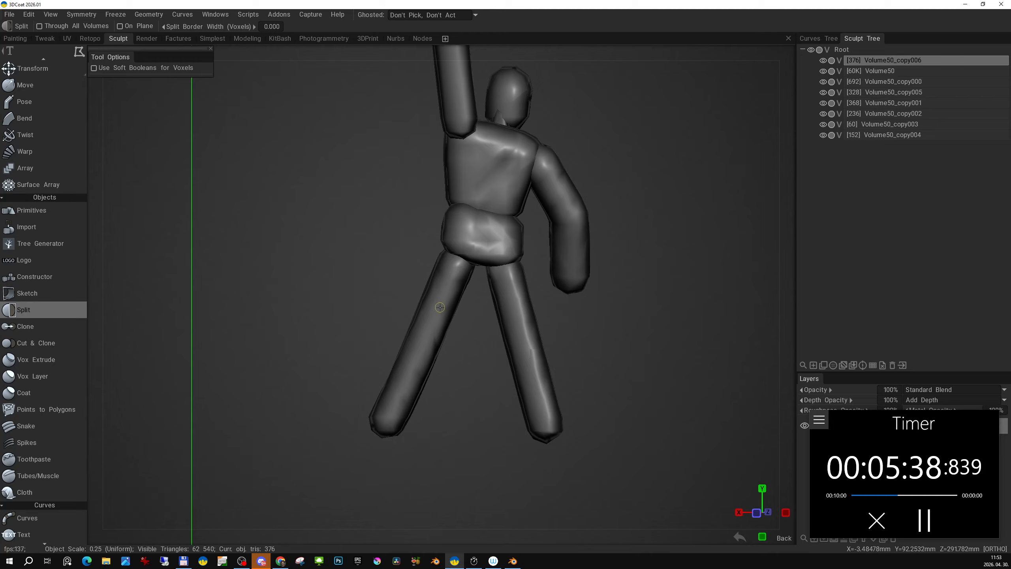
{"action": "key", "text": "g"}
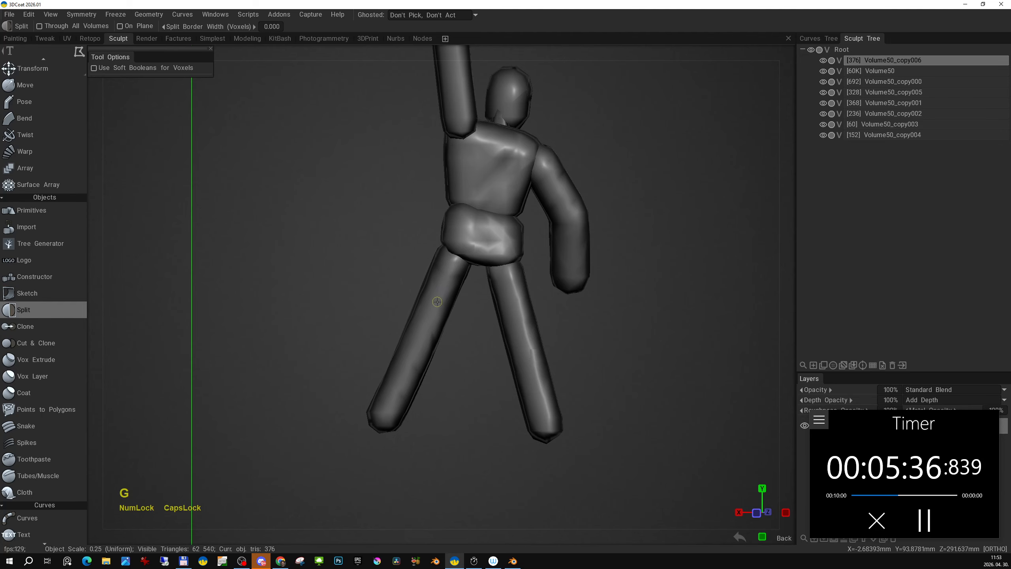
Examine the figure's leg stance, arms and torso from oblique, side and front views
{"action": "right_click_drag", "start_coordinate": [438, 299], "coordinate": [498, 253], "text": "alt"}
{"action": "left_click_drag", "start_coordinate": [498, 253], "coordinate": [364, 332], "text": "alt"}
{"action": "right_click_drag", "start_coordinate": [364, 332], "coordinate": [389, 366], "text": "alt"}
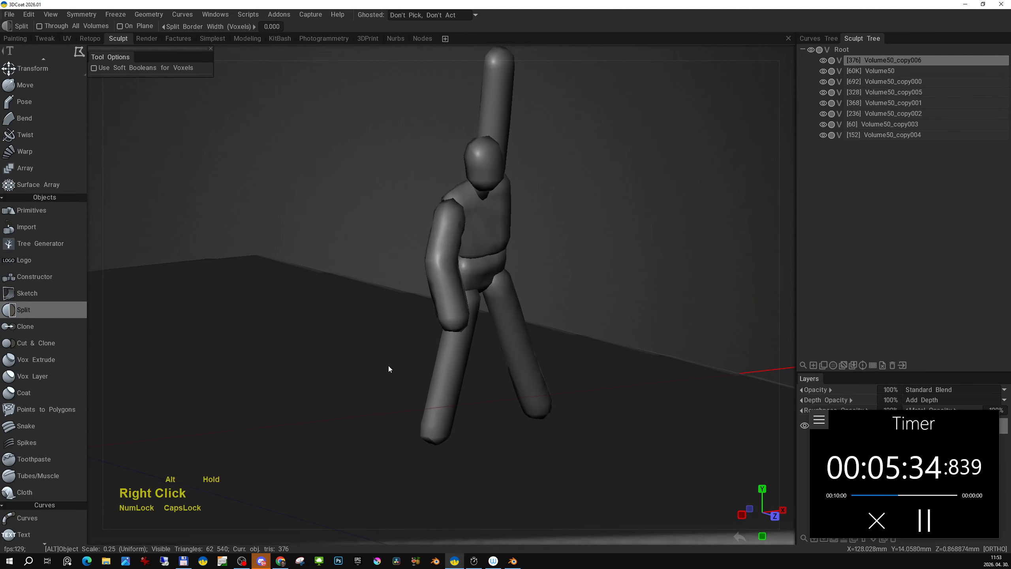
{"action": "left_click_drag", "start_coordinate": [388, 367], "coordinate": [406, 295], "text": "alt"}
{"action": "right_click_drag", "start_coordinate": [407, 291], "coordinate": [458, 261], "text": "alt"}
{"action": "left_click_drag", "start_coordinate": [458, 261], "coordinate": [612, 297], "text": "alt"}
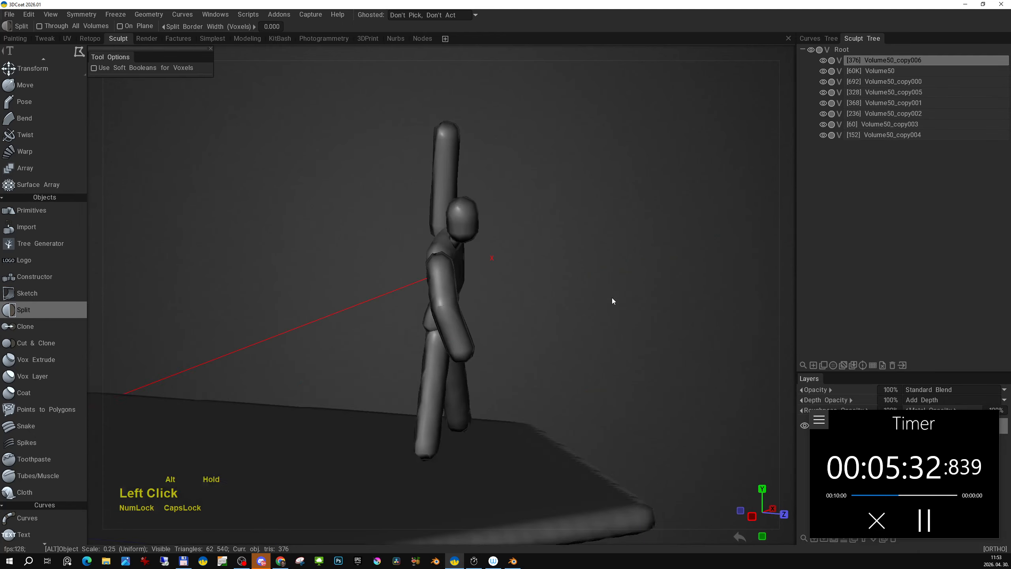
{"action": "right_click_drag", "start_coordinate": [612, 297], "coordinate": [524, 390], "text": "alt"}
{"action": "key", "text": "KP_2"}
{"action": "middle_click_drag", "start_coordinate": [516, 241], "coordinate": [514, 264], "text": "alt"}
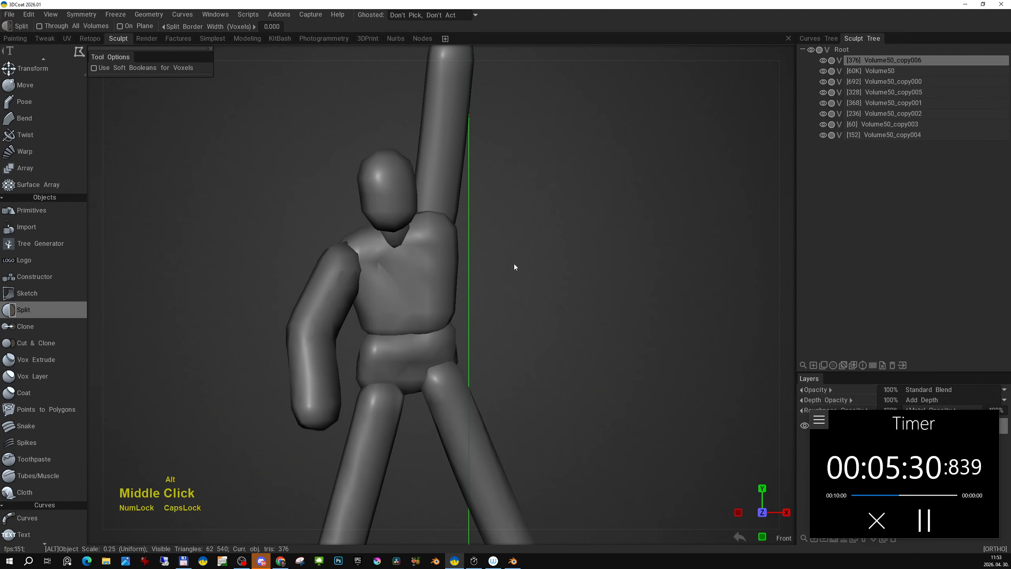
{"action": "right_click_drag", "start_coordinate": [499, 264], "coordinate": [430, 339], "text": "alt"}
{"action": "middle_click_drag", "start_coordinate": [430, 339], "coordinate": [413, 323]}
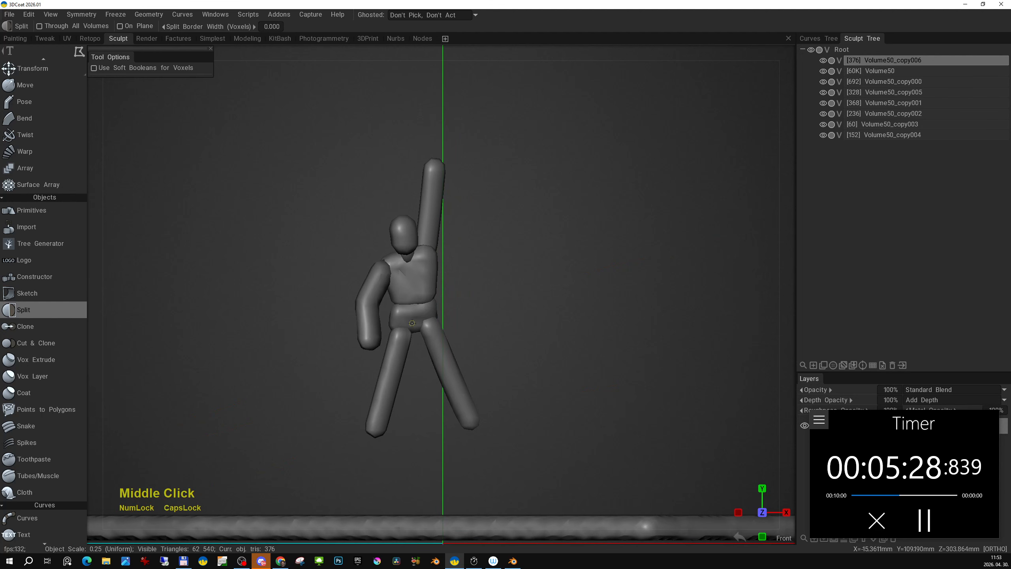
Select the neck and head volumes together in the right side view
{"action": "key", "text": "KP_6"}
{"action": "right_click_drag", "start_coordinate": [413, 323], "coordinate": [418, 367], "text": "alt"}
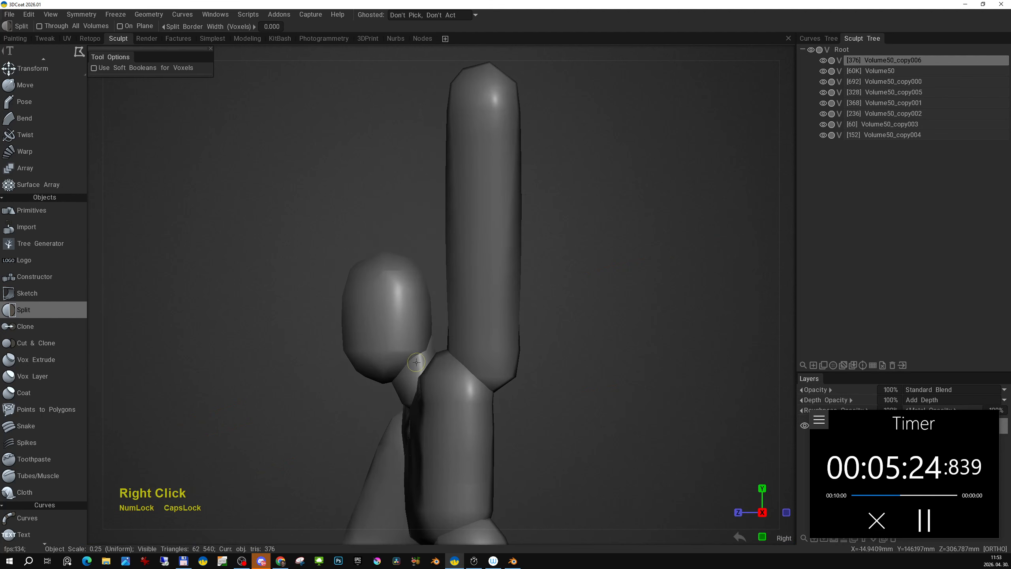
{"action": "key", "text": "h"}
{"action": "key", "text": "shift"}
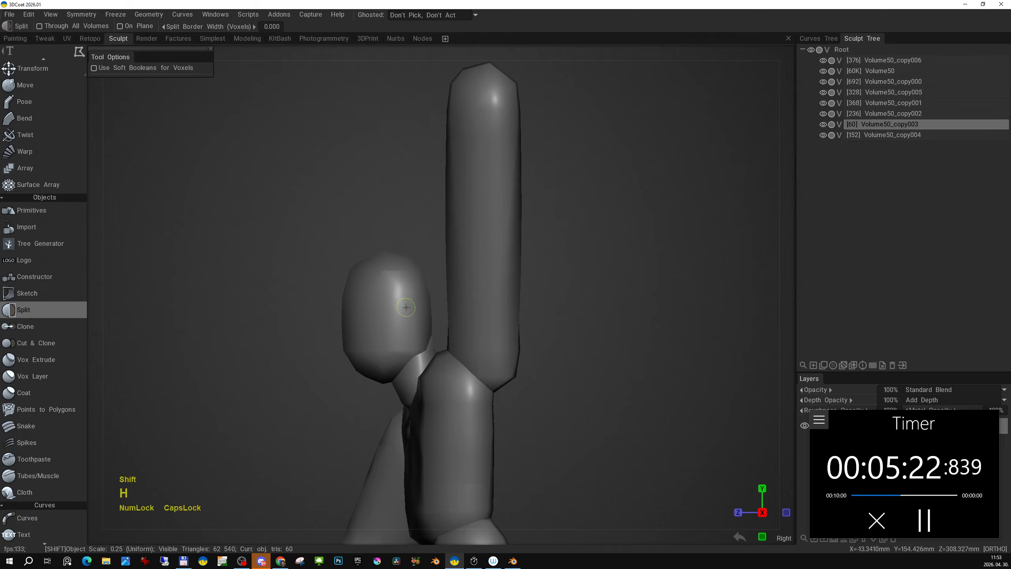
{"action": "key", "text": "shift+h"}
{"action": "middle_click_drag", "start_coordinate": [422, 252], "coordinate": [421, 228], "text": "alt"}
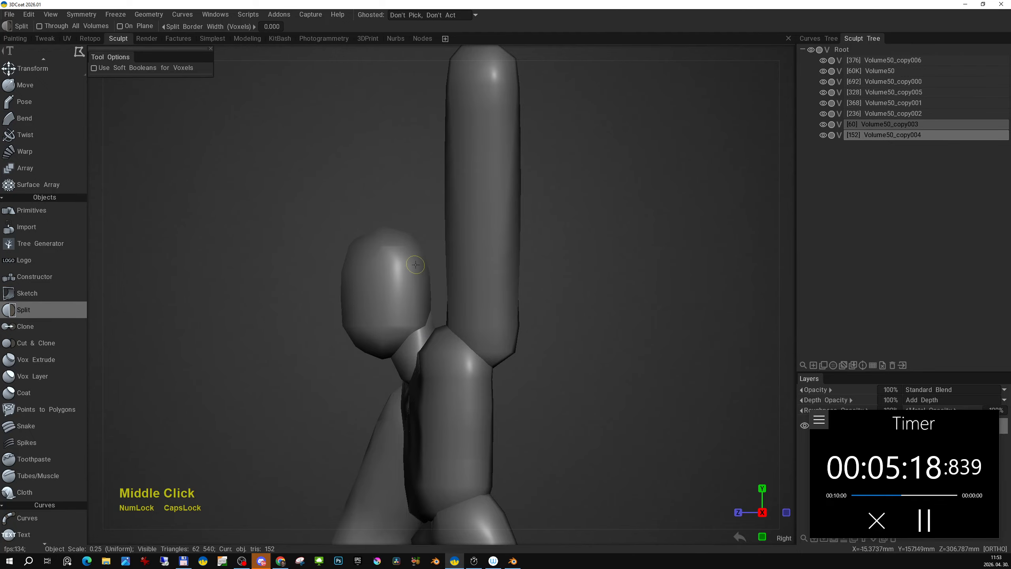
Tilt the head and neck backward about the base of the neck, using Transform with All Controls
{"action": "key", "text": "space"}
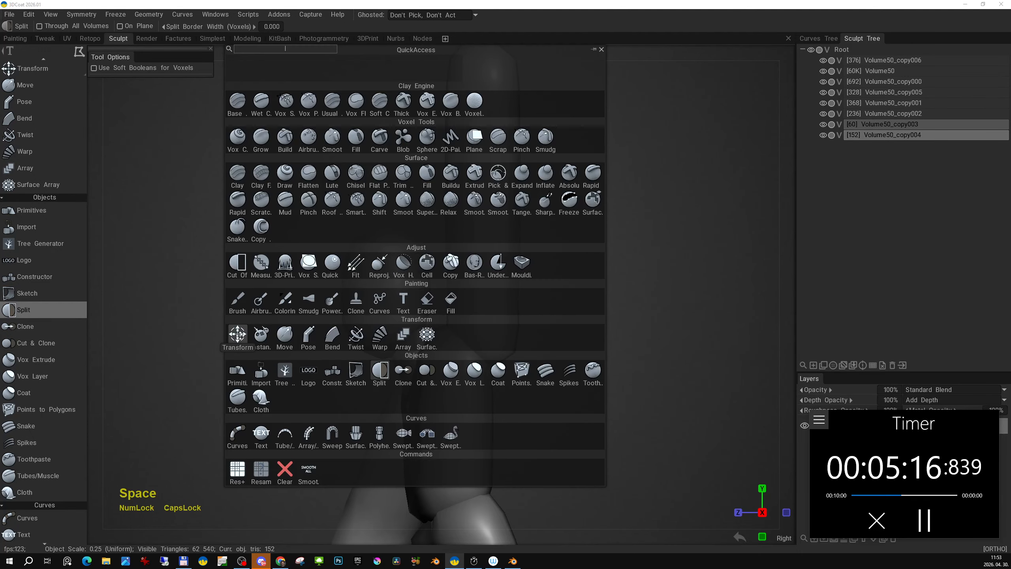
{"action": "left_click", "coordinate": [238, 335]}
{"action": "left_click", "coordinate": [201, 141]}
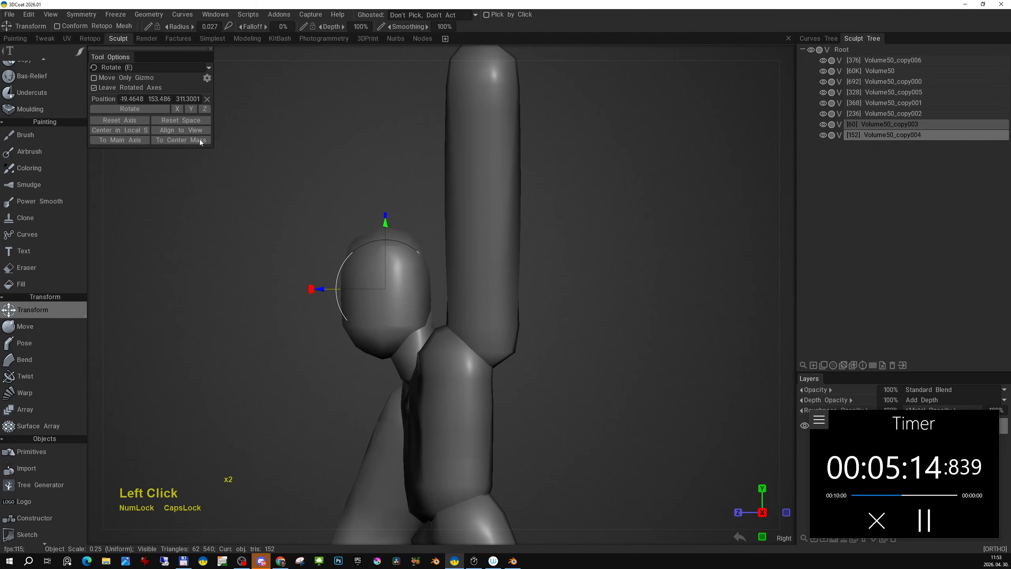
{"action": "key", "text": "q"}
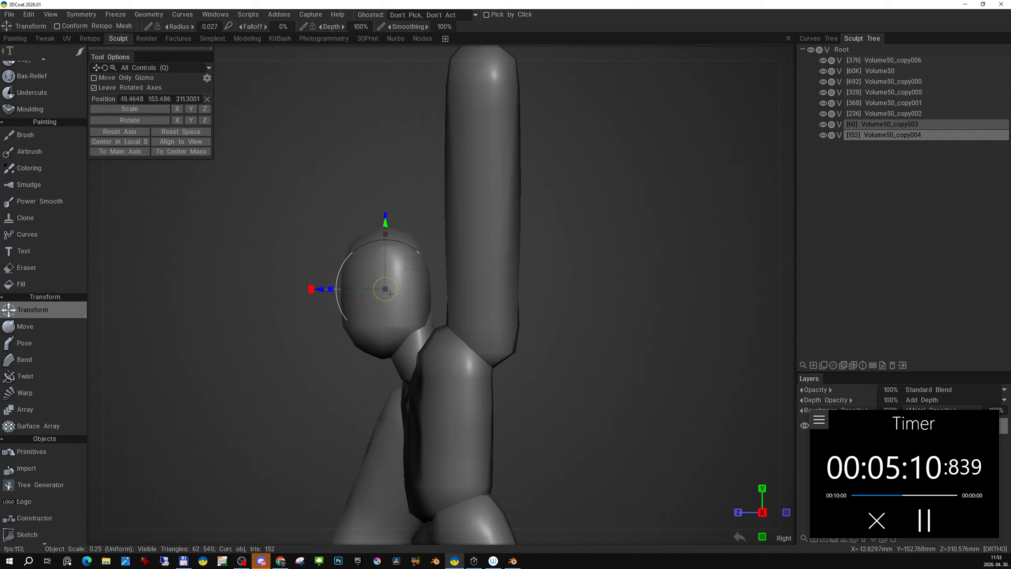
{"action": "left_click_drag", "start_coordinate": [391, 291], "coordinate": [404, 324]}
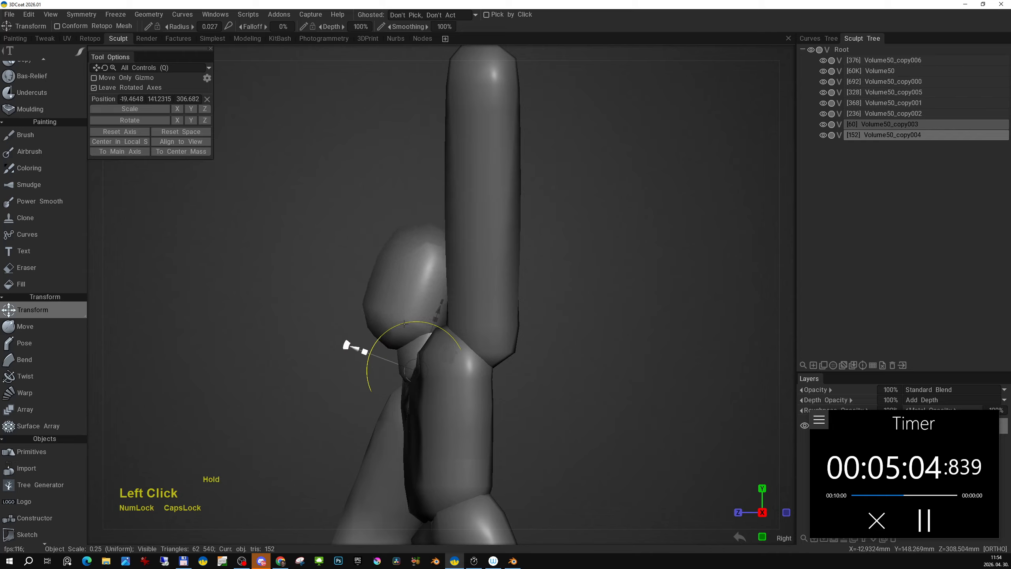
Examine the tilted head and neck from the side, obliquely and from the front
{"action": "right_click_drag", "start_coordinate": [403, 324], "coordinate": [390, 330], "text": "alt"}
{"action": "middle_click_drag", "start_coordinate": [390, 331], "coordinate": [377, 293], "text": "alt"}
{"action": "right_click_drag", "start_coordinate": [377, 293], "coordinate": [374, 299], "text": "alt"}
{"action": "left_click_drag", "start_coordinate": [383, 300], "coordinate": [553, 295], "text": "alt"}
{"action": "middle_click_drag", "start_coordinate": [554, 295], "coordinate": [557, 254], "text": "alt"}
{"action": "right_click_drag", "start_coordinate": [557, 255], "coordinate": [535, 327], "text": "alt"}
{"action": "key", "text": "KP_2"}
{"action": "middle_click_drag", "start_coordinate": [535, 326], "coordinate": [566, 330], "text": "alt"}
{"action": "middle_click_drag", "start_coordinate": [565, 286], "coordinate": [569, 380], "text": "alt"}
{"action": "right_click_drag", "start_coordinate": [569, 379], "coordinate": [611, 385], "text": "alt"}
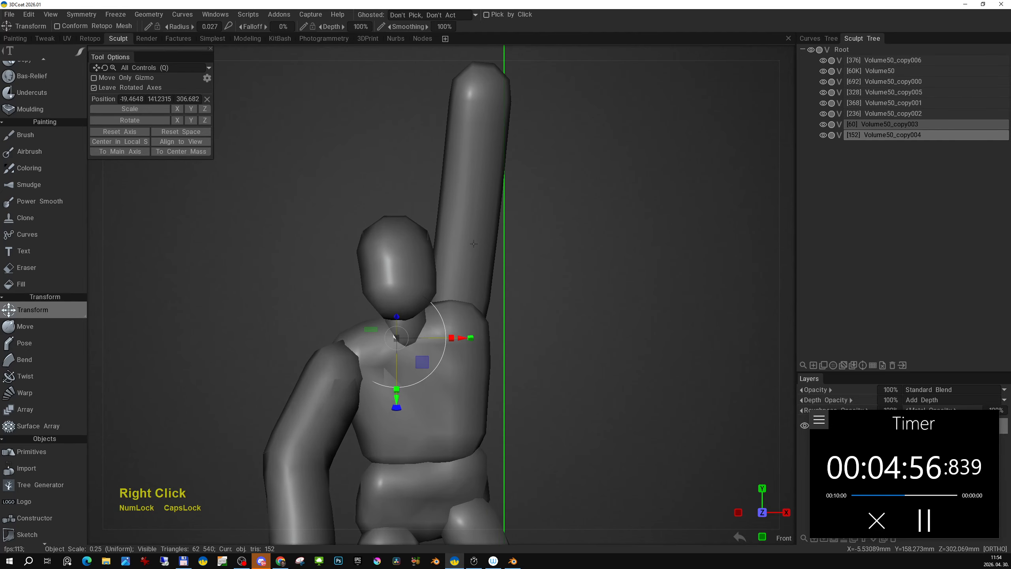
Select the volume that still holds the raised arm and a leg, and isolate it by hiding all other volumes
{"action": "key", "text": "h"}
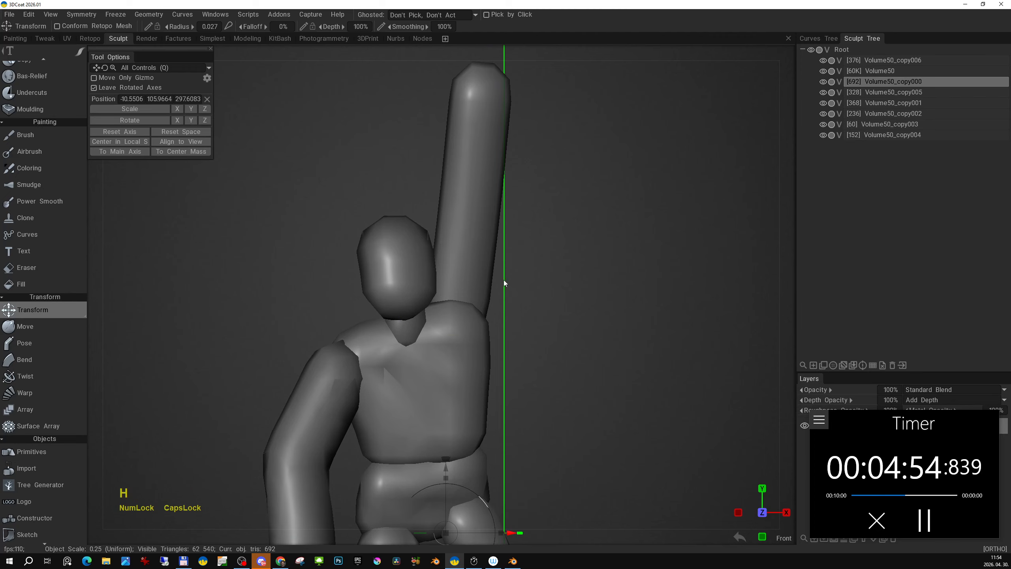
{"action": "right_click_drag", "start_coordinate": [504, 280], "coordinate": [482, 293], "text": "alt"}
{"action": "middle_click_drag", "start_coordinate": [481, 293], "coordinate": [476, 246], "text": "alt"}
{"action": "right_click_drag", "start_coordinate": [476, 246], "coordinate": [465, 248], "text": "alt"}
{"action": "left_click", "coordinate": [822, 81], "text": "alt"}
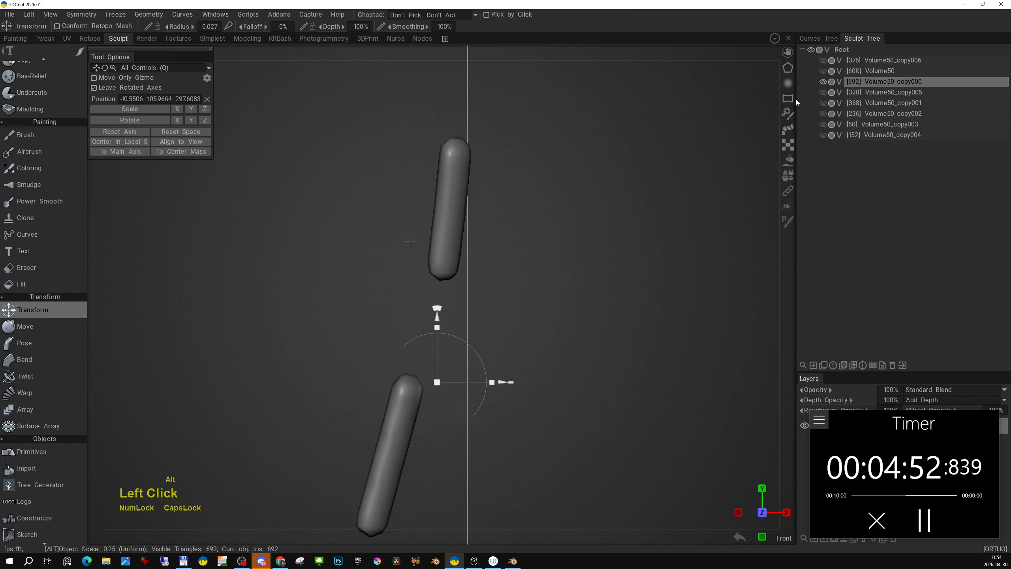
{"action": "middle_click_drag", "start_coordinate": [565, 256], "coordinate": [560, 240], "text": "alt"}
{"action": "right_click_drag", "start_coordinate": [559, 240], "coordinate": [533, 262], "text": "alt"}
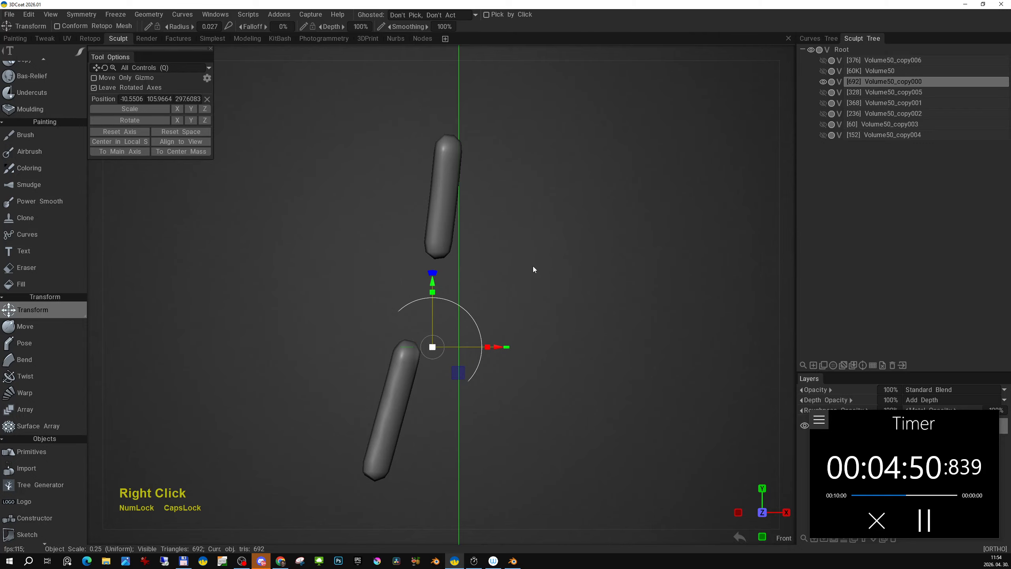
Split the leg away from the raised arm with a polygonal outline using the Split tool
{"action": "key", "text": "space"}
{"action": "left_click", "coordinate": [492, 375]}
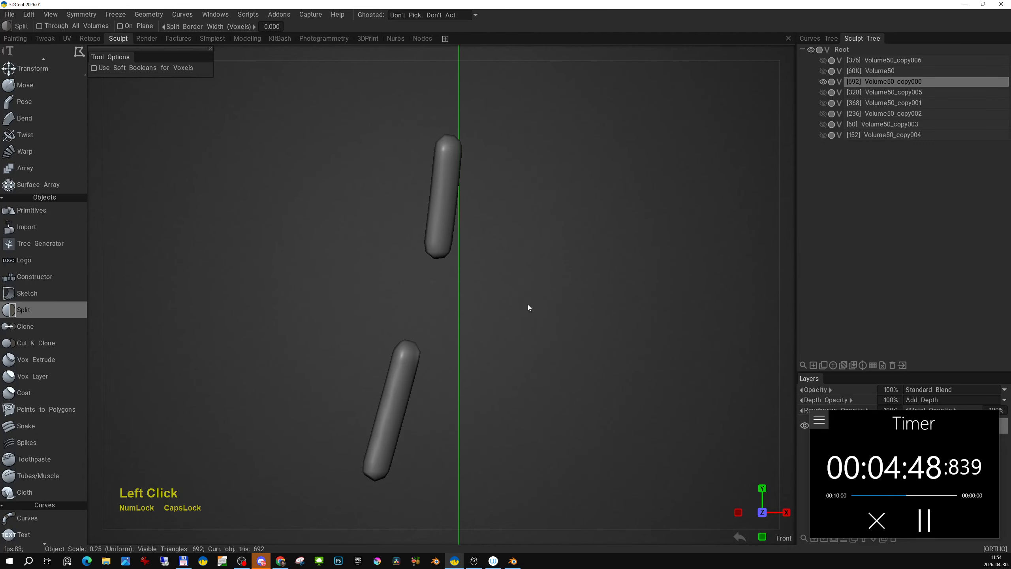
{"action": "key", "text": "e"}
{"action": "left_click", "coordinate": [575, 291]}
{"action": "double_click", "coordinate": [466, 378]}
Move the newly split leg volume to the root level of the Sculpt Tree and show all volumes again
{"action": "left_click", "coordinate": [872, 95]}
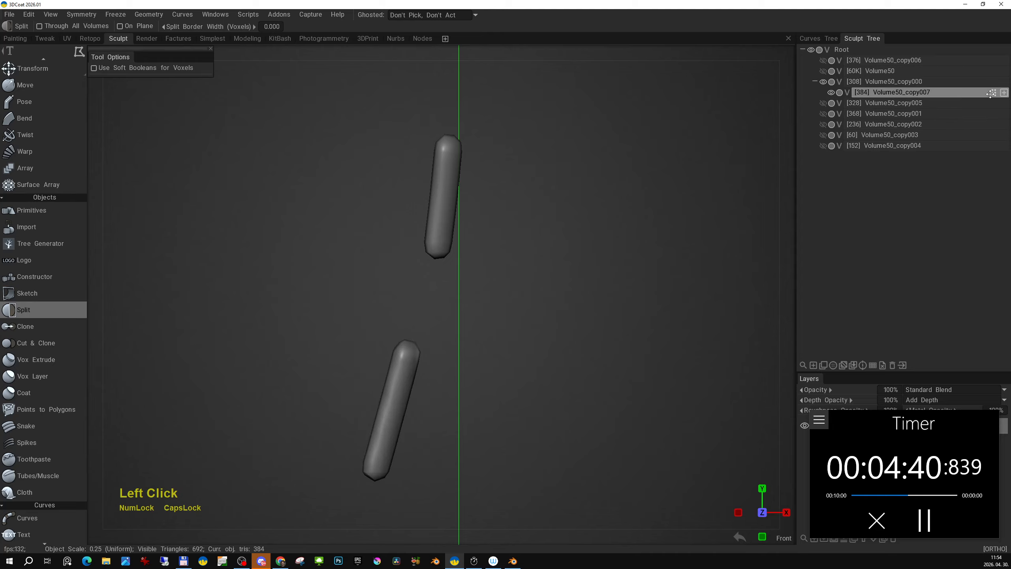
{"action": "left_click_drag", "start_coordinate": [993, 93], "coordinate": [976, 49]}
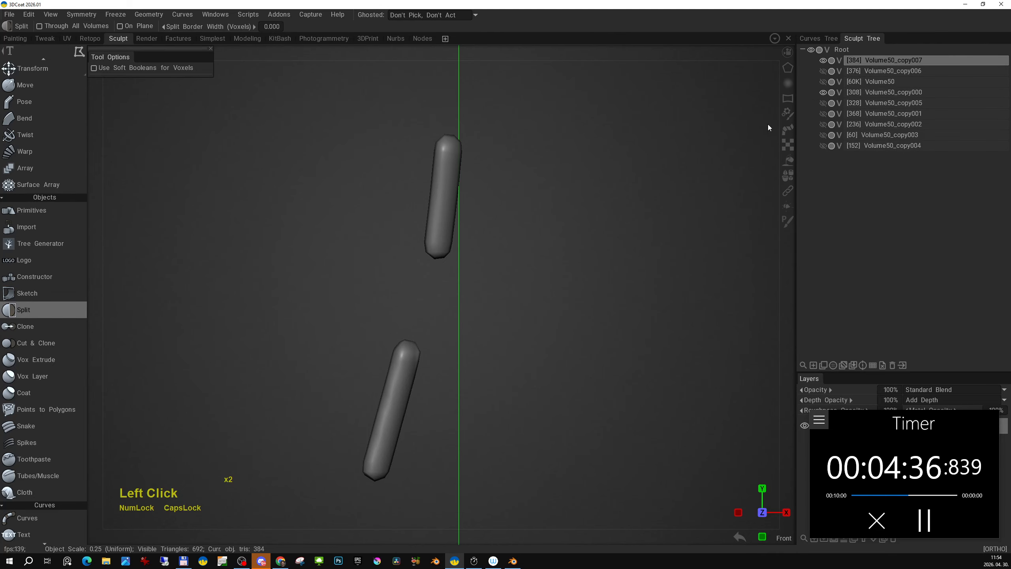
{"action": "middle_click", "coordinate": [496, 284], "text": "alt"}
{"action": "middle_click_drag", "start_coordinate": [497, 284], "coordinate": [480, 310], "text": "alt"}
{"action": "right_click_drag", "start_coordinate": [479, 311], "coordinate": [488, 302], "text": "alt"}
{"action": "left_click", "coordinate": [823, 60], "text": "alt"}
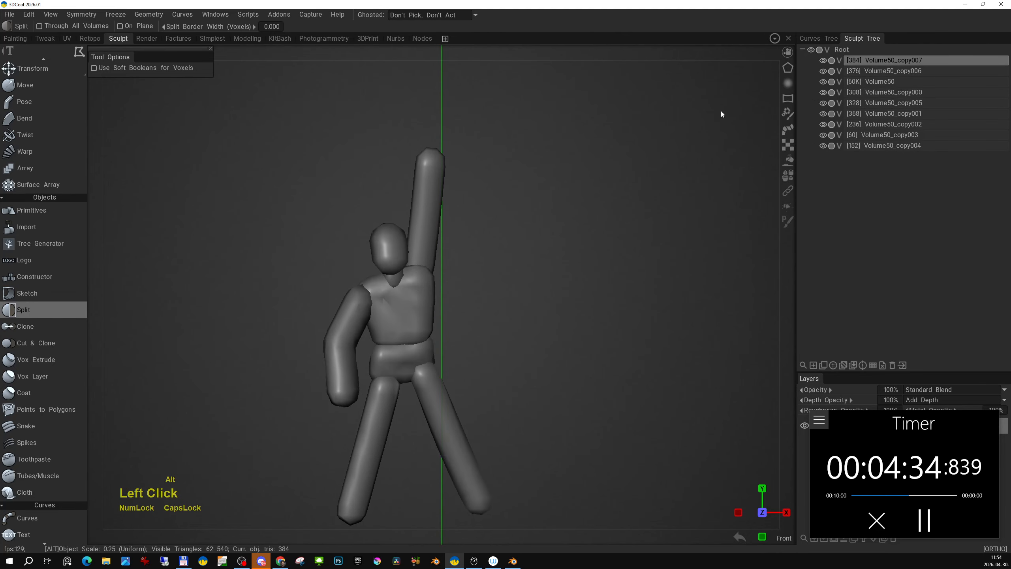
Examine the figure's shoulder, hip and arm joints closely from the front
{"action": "middle_click_drag", "start_coordinate": [505, 213], "coordinate": [513, 166], "text": "alt"}
{"action": "right_click_drag", "start_coordinate": [513, 167], "coordinate": [502, 230], "text": "alt"}
{"action": "middle_click_drag", "start_coordinate": [502, 230], "coordinate": [500, 253], "text": "alt"}
{"action": "right_click_drag", "start_coordinate": [501, 253], "coordinate": [493, 430], "text": "alt"}
{"action": "middle_click_drag", "start_coordinate": [485, 271], "coordinate": [504, 274], "text": "alt"}
{"action": "right_click_drag", "start_coordinate": [504, 274], "coordinate": [506, 374], "text": "alt"}
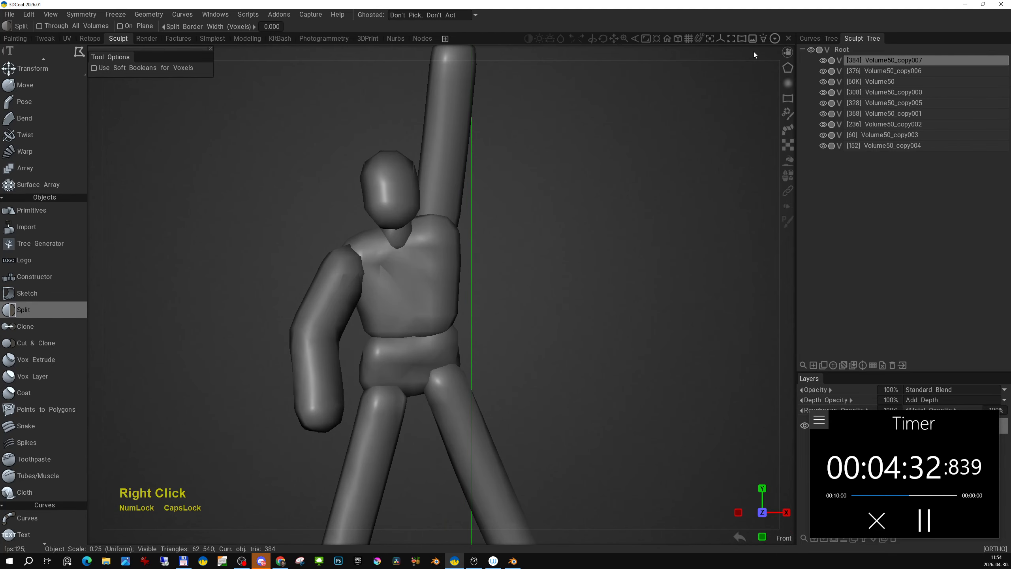
{"action": "middle_click_drag", "start_coordinate": [533, 293], "coordinate": [557, 235], "text": "alt"}
{"action": "right_click_drag", "start_coordinate": [557, 234], "coordinate": [547, 195], "text": "alt"}
{"action": "middle_click_drag", "start_coordinate": [474, 147], "coordinate": [474, 195], "text": "alt"}
{"action": "right_click_drag", "start_coordinate": [473, 195], "coordinate": [470, 132], "text": "alt"}
{"action": "right_click_drag", "start_coordinate": [470, 76], "coordinate": [468, 166], "text": "alt"}
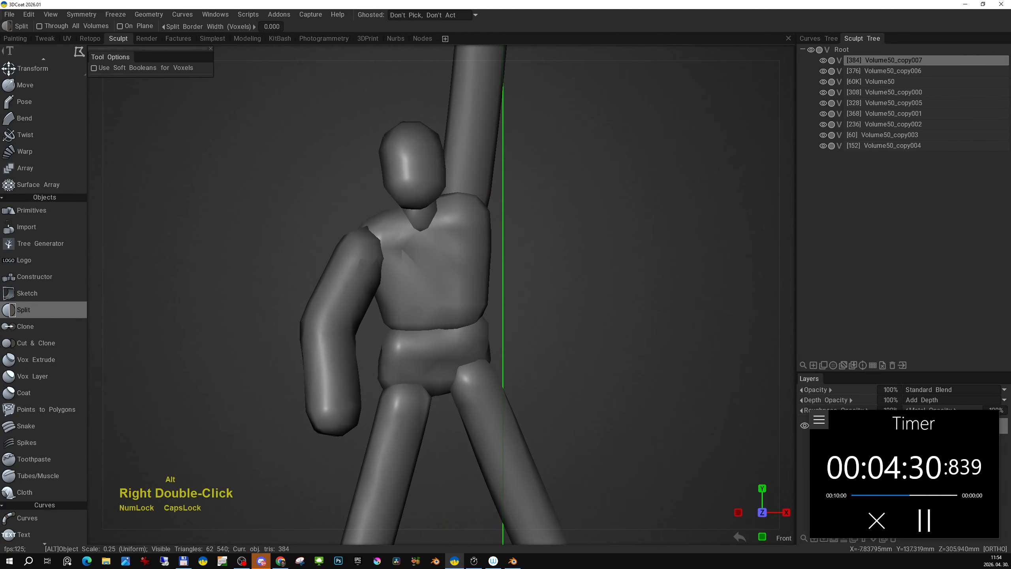
Select the raised arm and shift it slightly outward and down at the shoulder
{"action": "right_click_drag", "start_coordinate": [530, 174], "coordinate": [491, 285], "text": "alt"}
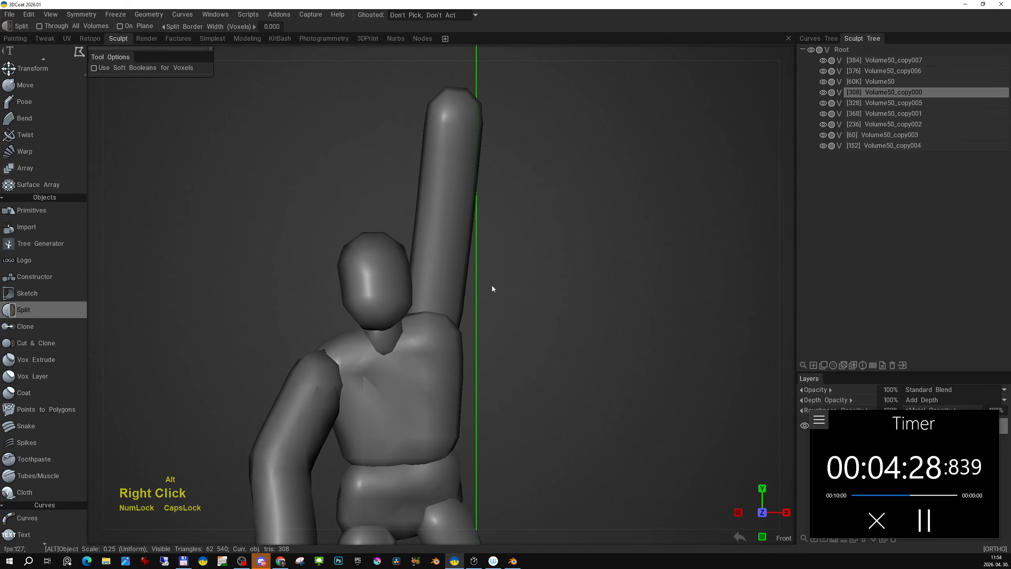
{"action": "key", "text": "g"}
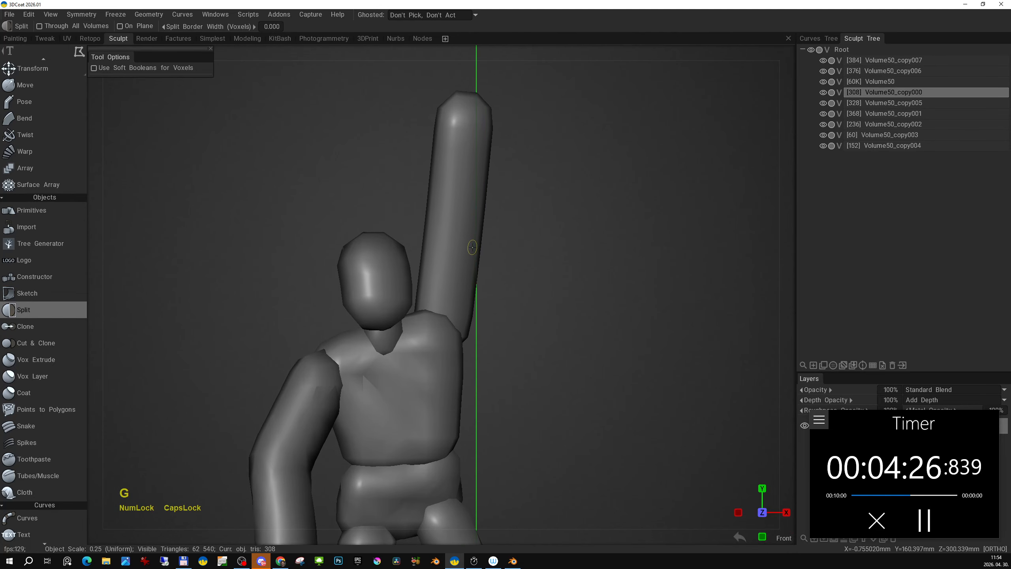
{"action": "left_click", "coordinate": [471, 246]}
Place the raised arm's Transform pivot at its shoulder and tilt the arm slightly outward in the front view
{"action": "right_click_drag", "start_coordinate": [484, 257], "coordinate": [529, 205], "text": "alt"}
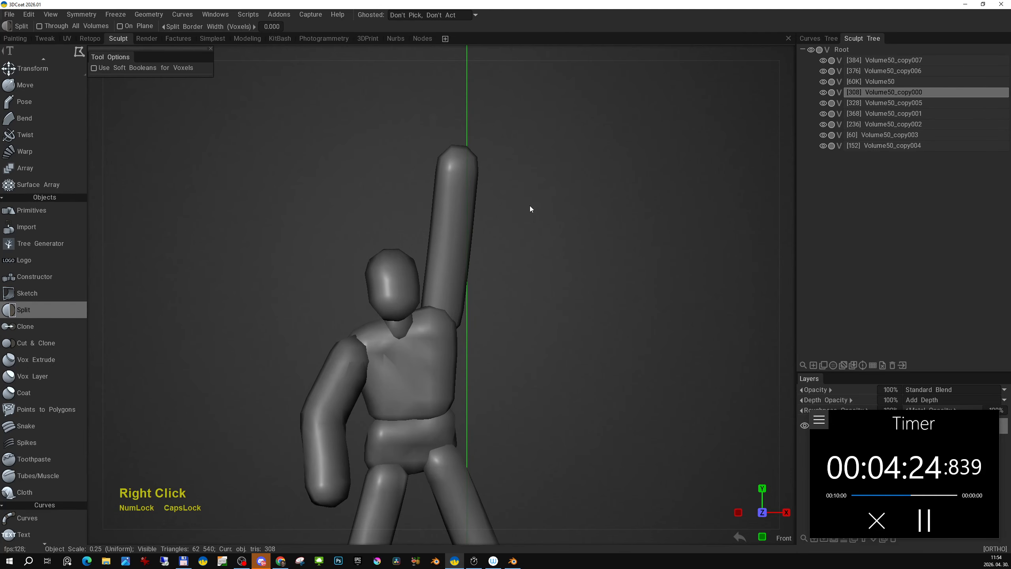
{"action": "left_click_drag", "start_coordinate": [529, 205], "coordinate": [349, 342], "text": "alt"}
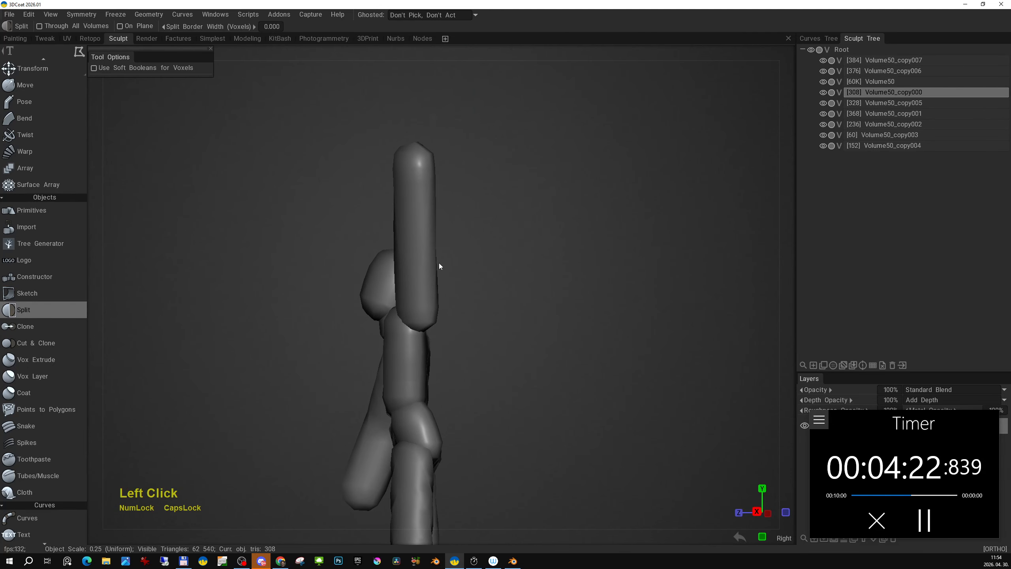
{"action": "key", "text": "space"}
{"action": "left_click", "coordinate": [269, 354]}
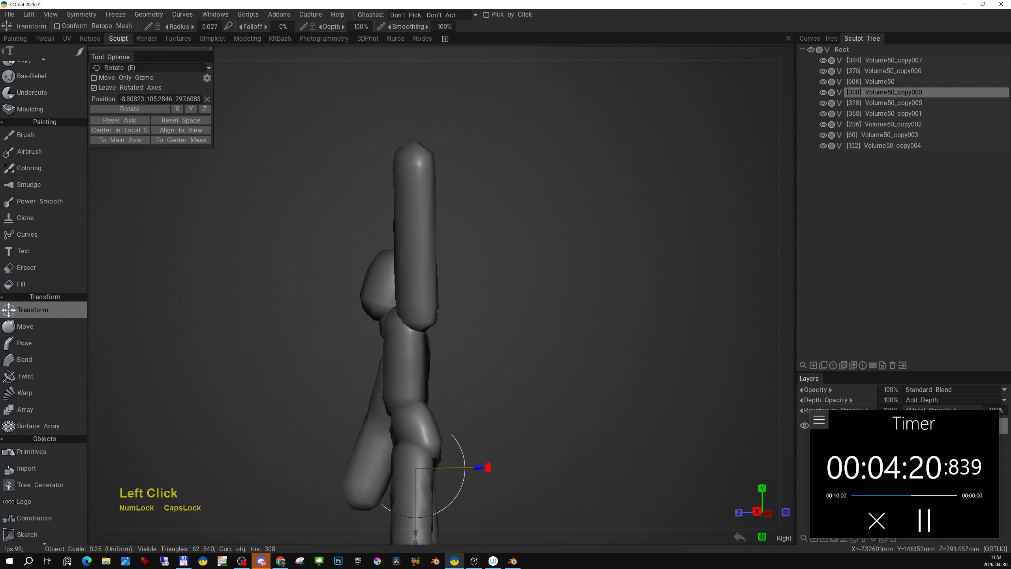
{"action": "key", "text": "q"}
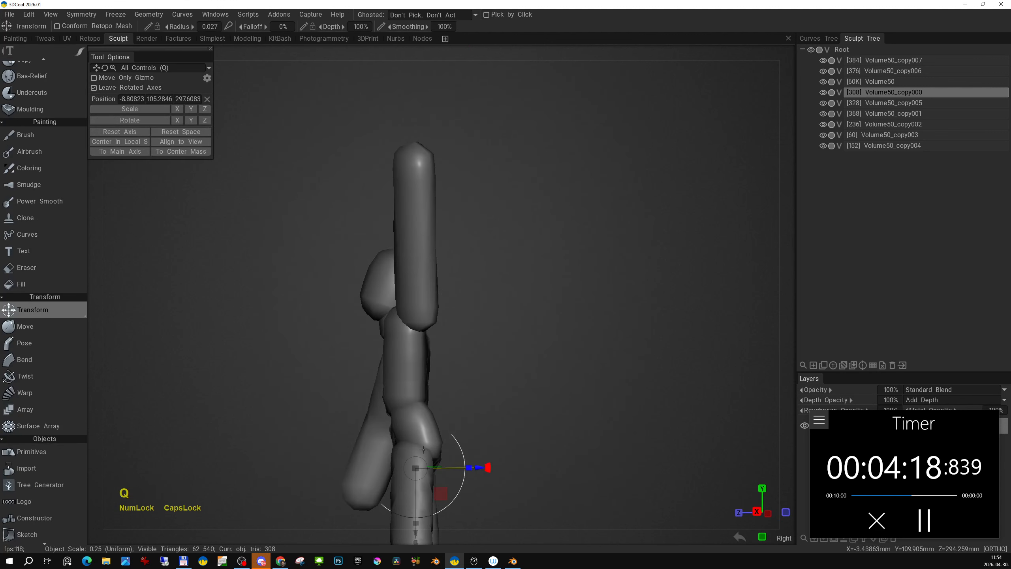
{"action": "left_click_drag", "start_coordinate": [423, 449], "coordinate": [417, 300]}
{"action": "key", "text": "KP_2"}
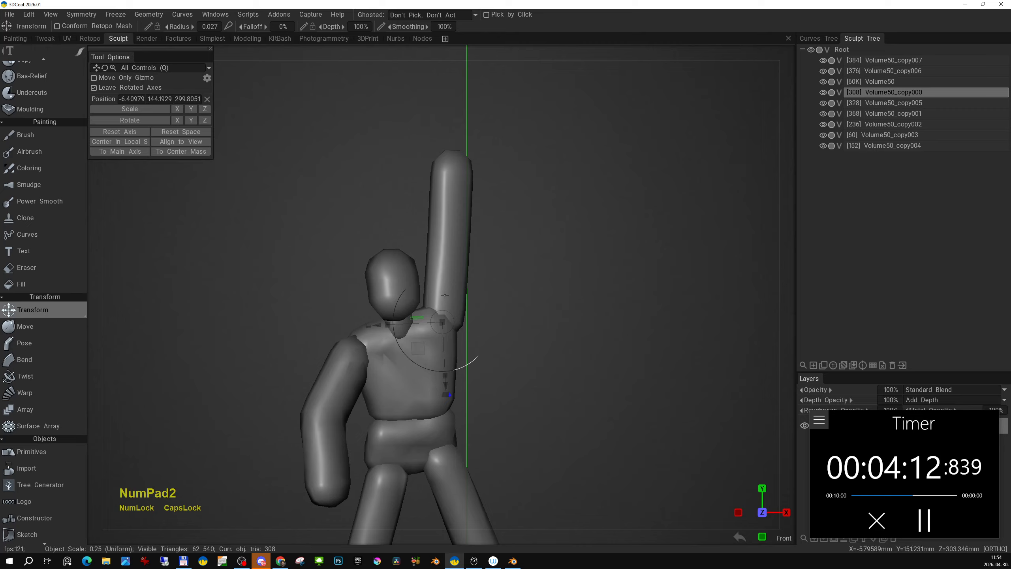
{"action": "left_click_drag", "start_coordinate": [404, 292], "coordinate": [407, 289]}
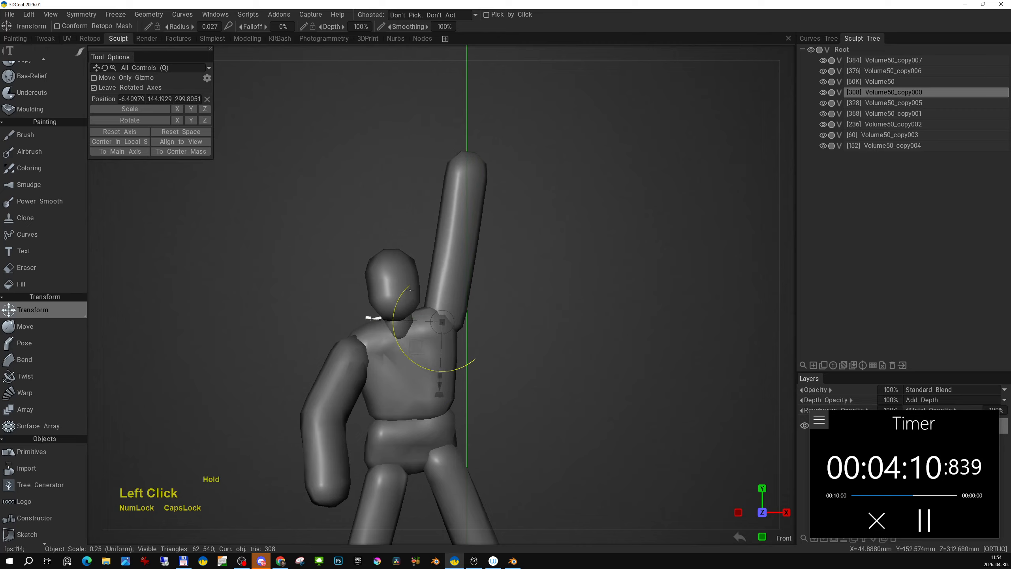
Examine the figure's overall pose from the side and front
{"action": "left_click_drag", "start_coordinate": [555, 285], "coordinate": [443, 298], "text": "alt"}
{"action": "middle_click_drag", "start_coordinate": [443, 298], "coordinate": [430, 255], "text": "alt"}
{"action": "right_click_drag", "start_coordinate": [430, 254], "coordinate": [404, 214], "text": "alt"}
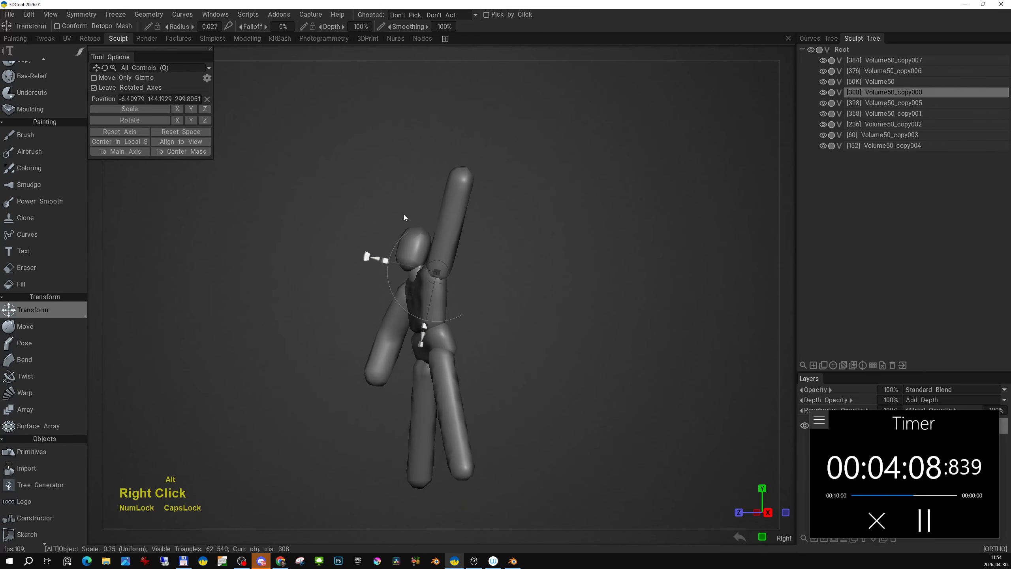
{"action": "left_click_drag", "start_coordinate": [403, 215], "coordinate": [557, 227], "text": "alt"}
{"action": "middle_click_drag", "start_coordinate": [558, 227], "coordinate": [567, 234], "text": "alt"}
{"action": "right_click_drag", "start_coordinate": [567, 234], "coordinate": [569, 275], "text": "alt"}
{"action": "left_click_drag", "start_coordinate": [569, 275], "coordinate": [593, 282], "text": "alt"}
{"action": "key", "text": "KP_2"}
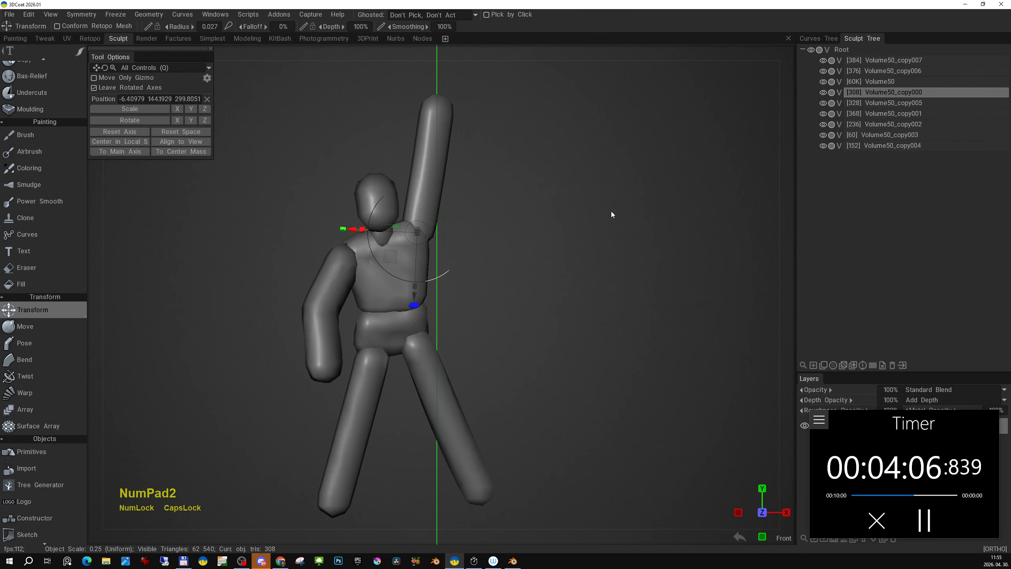
Nudge the lowered arm slightly at the shoulder and smooth its whole volume
{"action": "middle_click_drag", "start_coordinate": [450, 333], "coordinate": [580, 217], "text": "alt"}
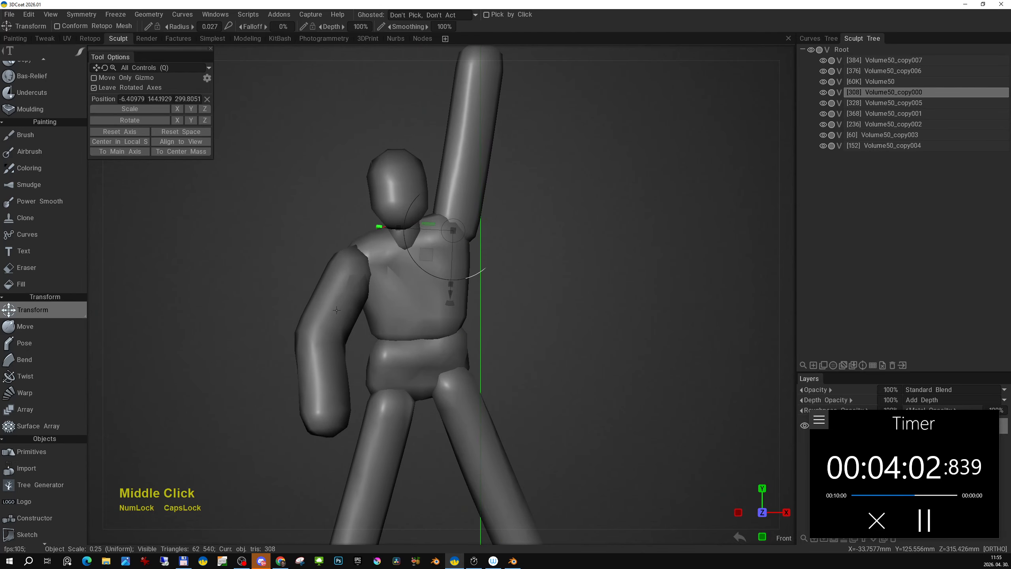
{"action": "key", "text": "h"}
{"action": "left_click", "coordinate": [356, 272]}
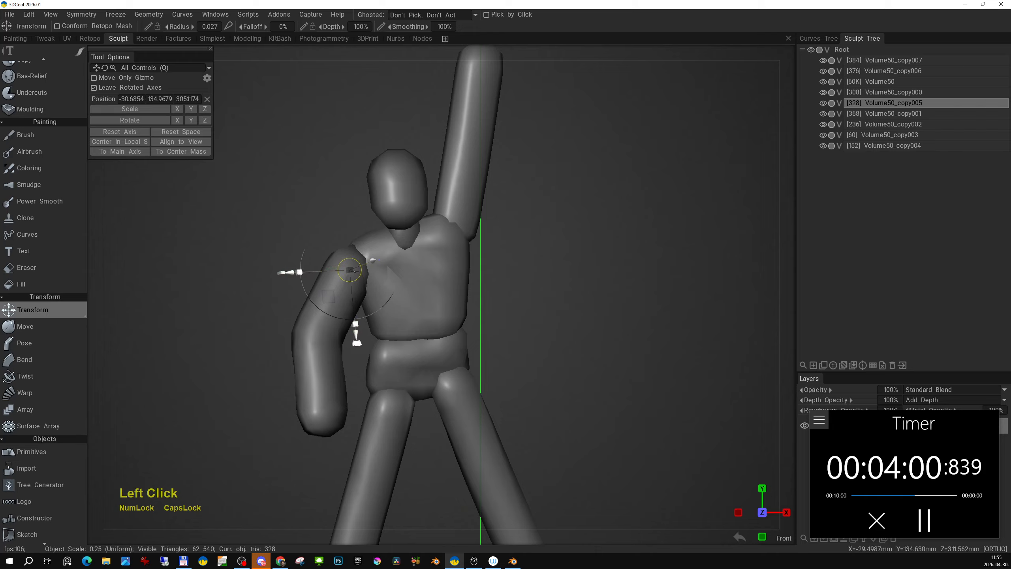
{"action": "right_click_drag", "start_coordinate": [548, 212], "coordinate": [540, 215], "text": "alt"}
{"action": "middle_click_drag", "start_coordinate": [539, 213], "coordinate": [551, 200], "text": "alt"}
{"action": "right_click_drag", "start_coordinate": [546, 245], "coordinate": [524, 218], "text": "alt"}
{"action": "middle_click_drag", "start_coordinate": [524, 255], "coordinate": [549, 214], "text": "alt"}
{"action": "right_click_drag", "start_coordinate": [550, 215], "coordinate": [531, 215], "text": "alt"}
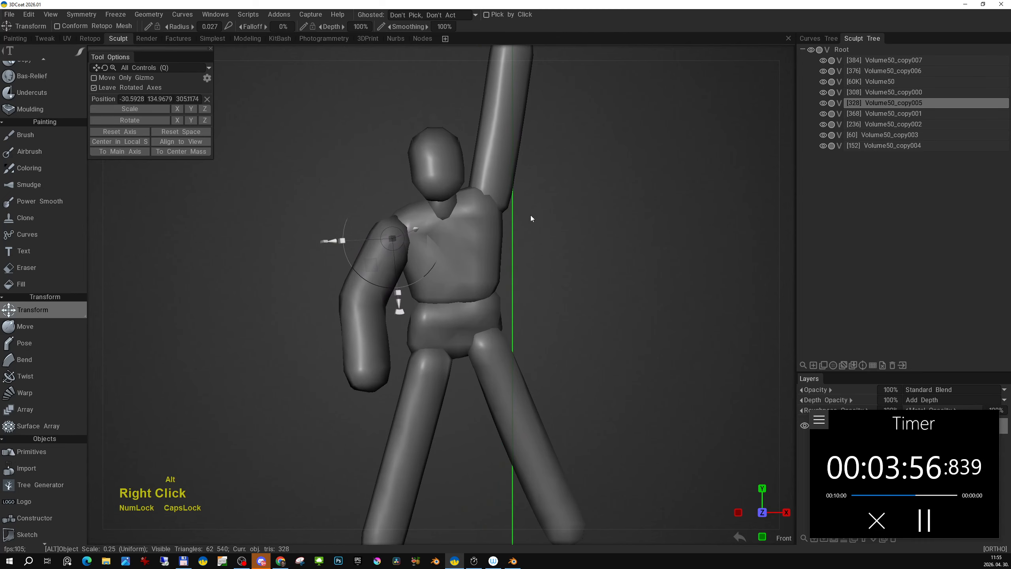
{"action": "middle_click_drag", "start_coordinate": [531, 216], "coordinate": [539, 255], "text": "alt"}
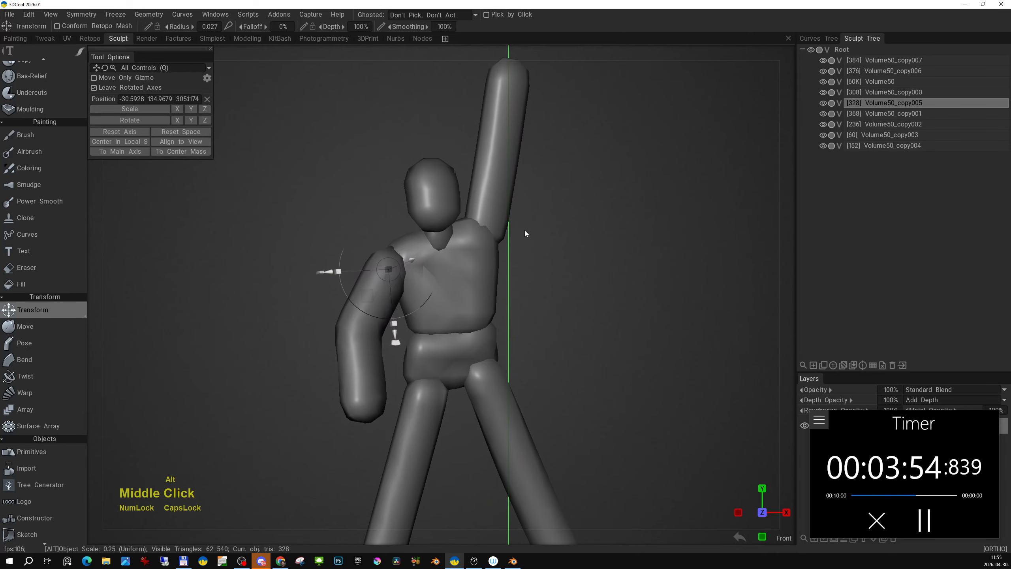
{"action": "key", "text": "alt+s"}
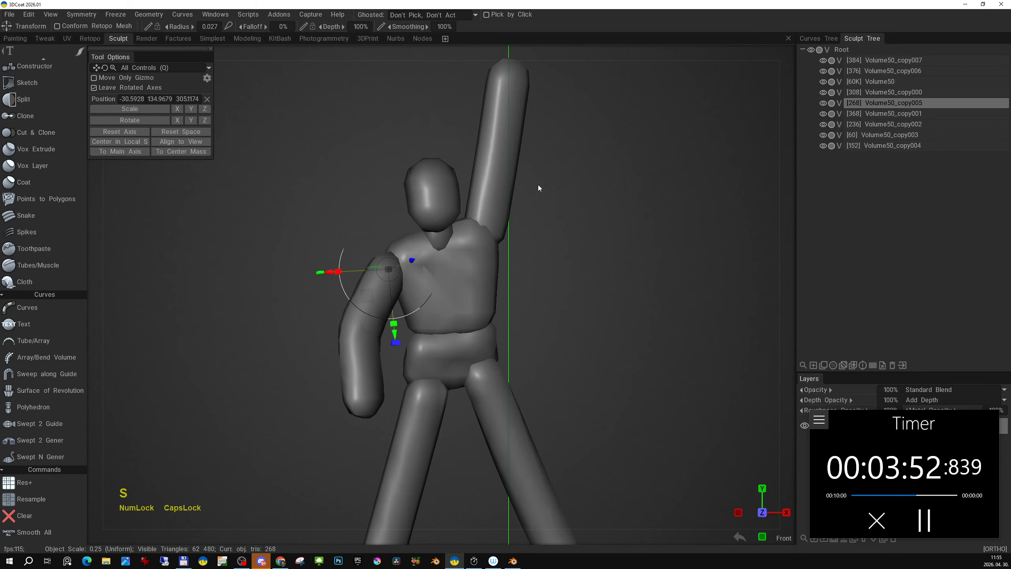
Smooth the raised arm's whole volume and shift the arm slightly down and inward at the shoulder
{"action": "middle_click_drag", "start_coordinate": [538, 185], "coordinate": [515, 253], "text": "alt"}
{"action": "right_click_drag", "start_coordinate": [515, 253], "coordinate": [504, 206], "text": "alt"}
{"action": "key", "text": "h"}
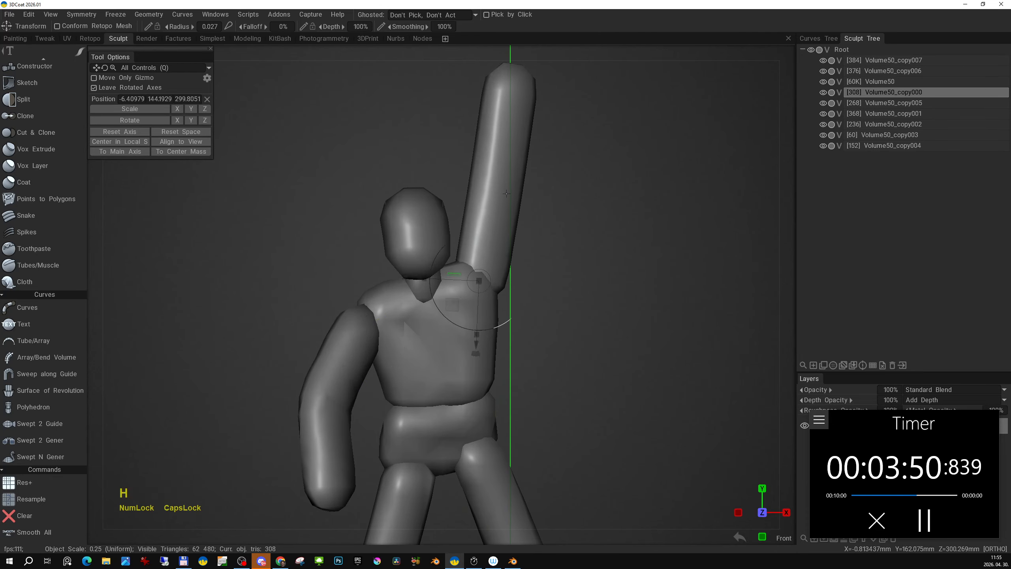
{"action": "key", "text": "alt+s"}
{"action": "middle_click_drag", "start_coordinate": [562, 234], "coordinate": [556, 239], "text": "alt"}
{"action": "right_click_drag", "start_coordinate": [556, 239], "coordinate": [549, 227], "text": "alt"}
{"action": "middle_click_drag", "start_coordinate": [548, 227], "coordinate": [526, 185], "text": "alt"}
{"action": "left_click_drag", "start_coordinate": [461, 272], "coordinate": [458, 274]}
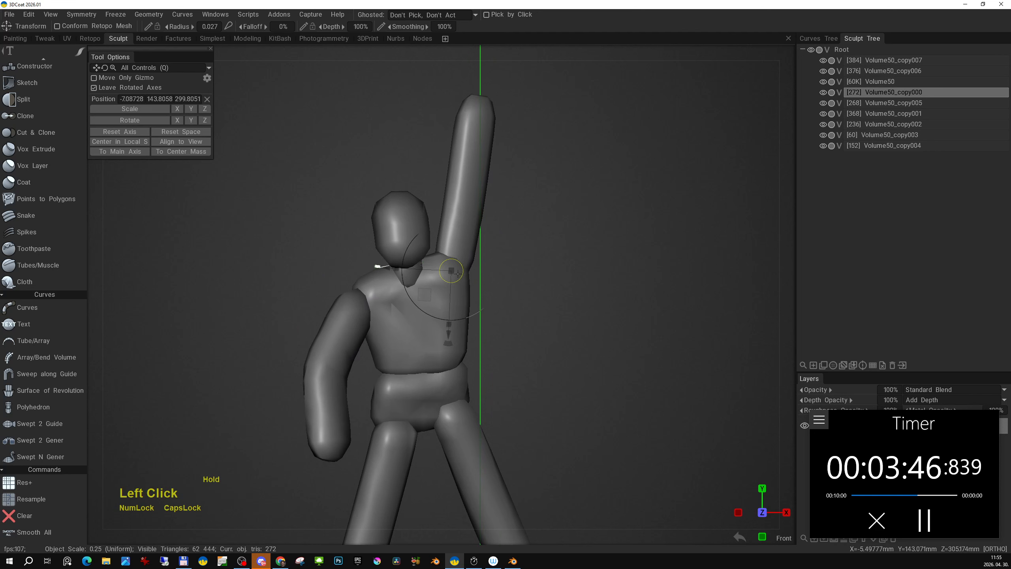
{"action": "key", "text": "space"}
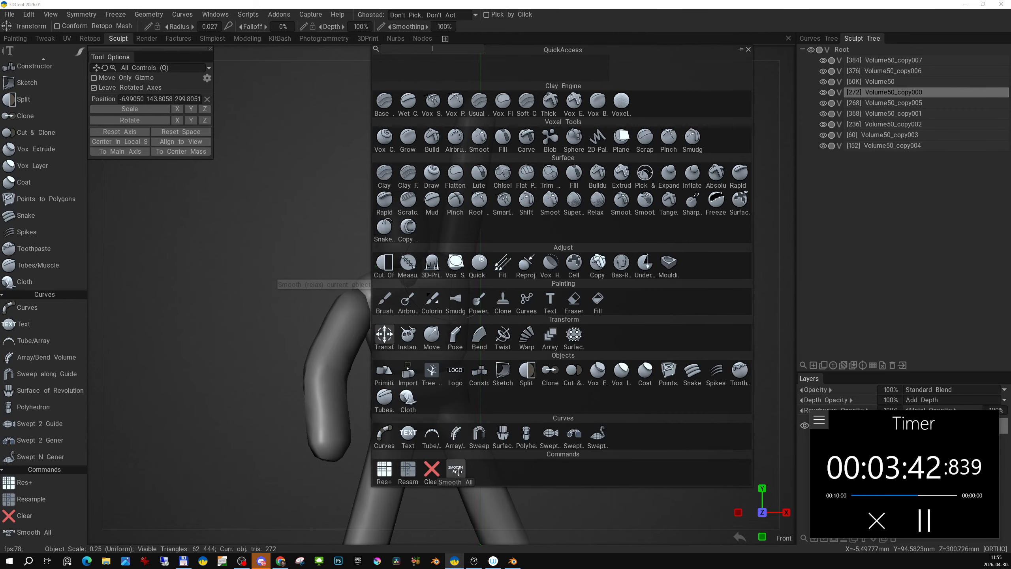
{"action": "middle_click_drag", "start_coordinate": [533, 310], "coordinate": [504, 271], "text": "alt"}
{"action": "left_click_drag", "start_coordinate": [504, 271], "coordinate": [388, 343], "text": "alt"}
{"action": "middle_click_drag", "start_coordinate": [389, 343], "coordinate": [375, 333], "text": "alt"}
{"action": "left_click_drag", "start_coordinate": [375, 333], "coordinate": [625, 274]}
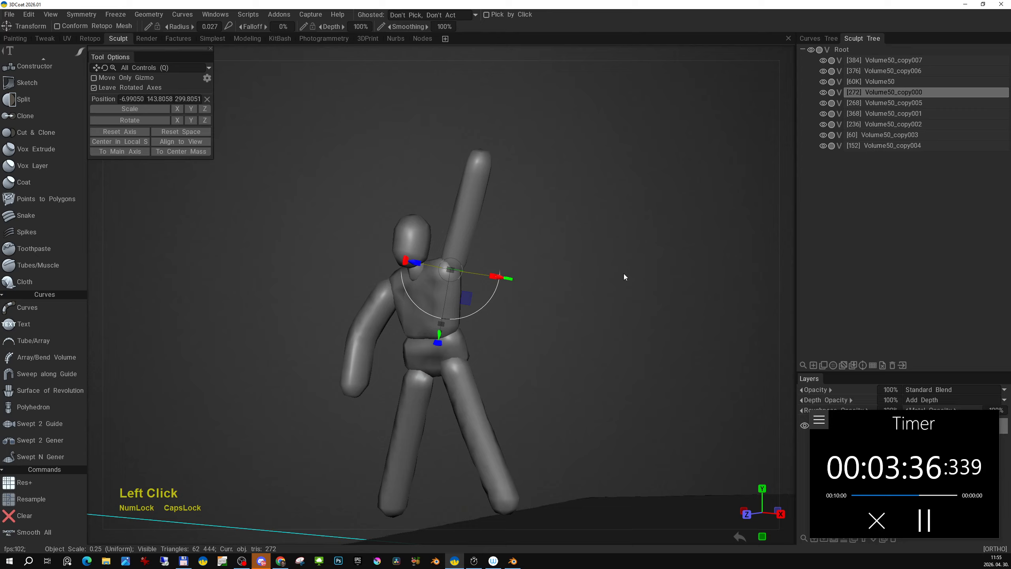
Add a new empty volume to the Sculpt Tree and set the voxel Sphere tool to draw circles from centre to radius
{"action": "left_click", "coordinate": [816, 368]}
{"action": "key", "text": "space"}
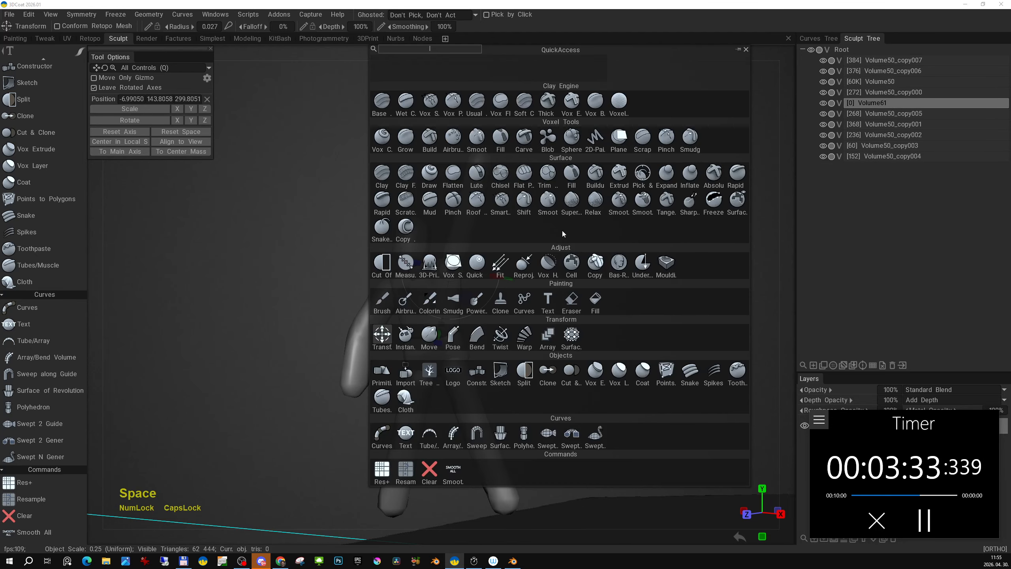
{"action": "left_click", "coordinate": [573, 138]}
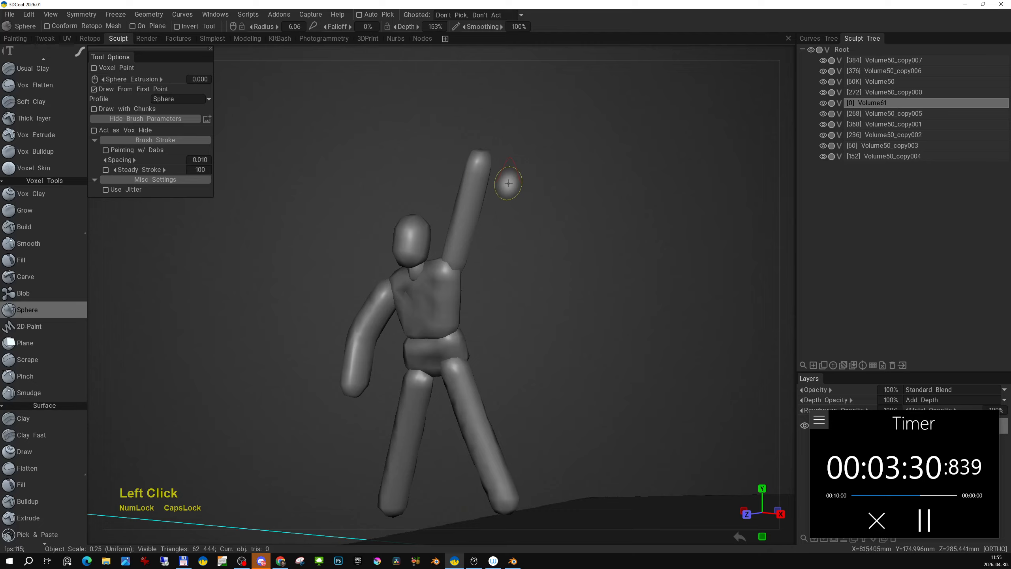
{"action": "key", "text": "e"}
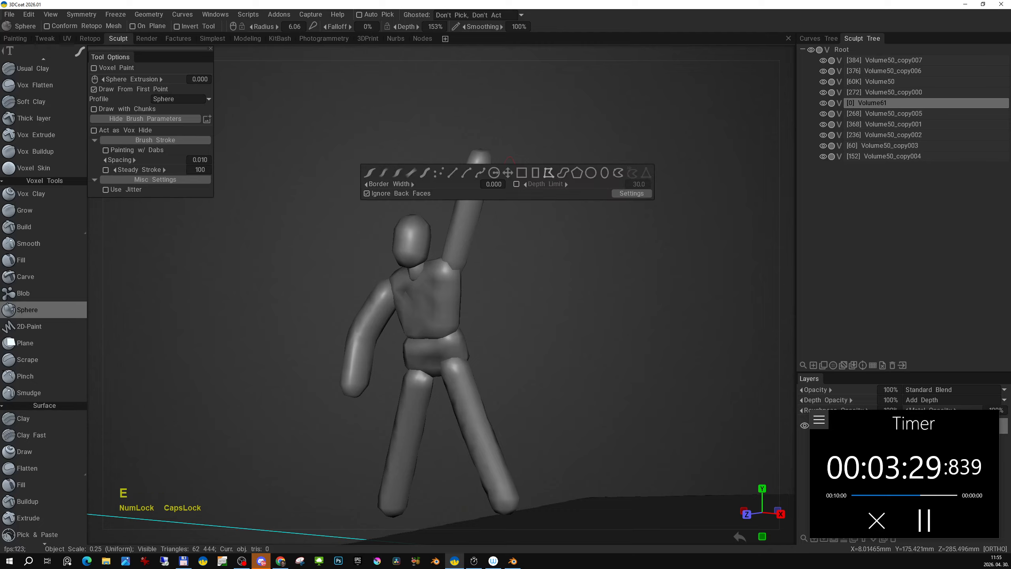
{"action": "left_click", "coordinate": [496, 177]}
{"action": "key", "text": "e"}
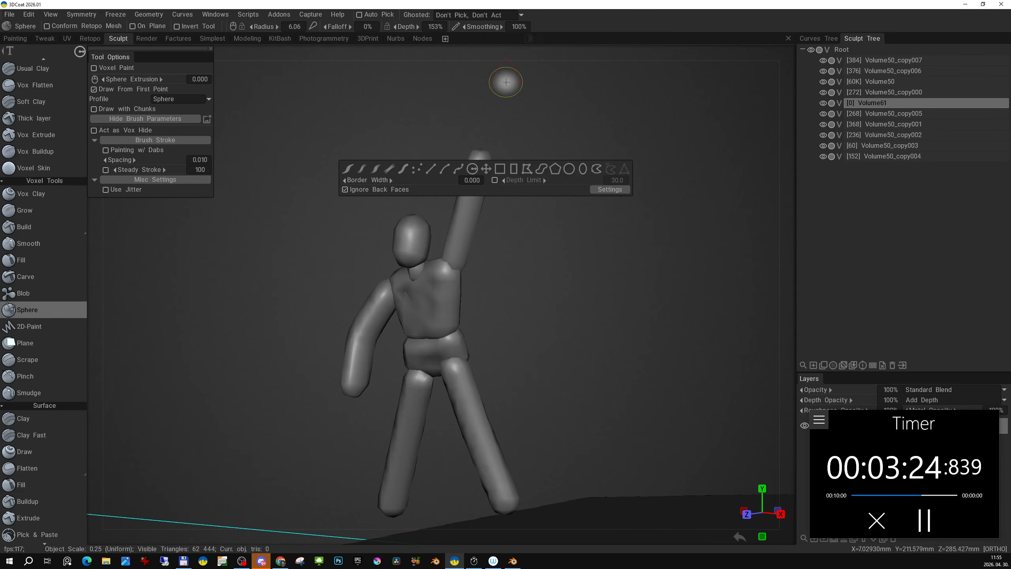
{"action": "key", "text": "Escape"}
Draw a sphere over the hand end of the raised arm and double the sphere volume's resolution
{"action": "left_click", "coordinate": [476, 158]}
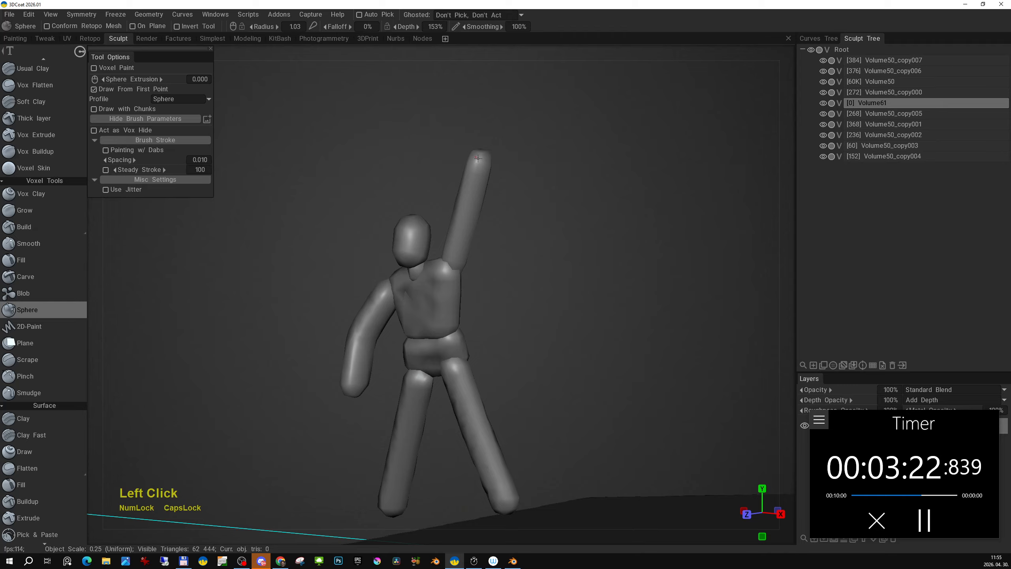
{"action": "left_click_drag", "start_coordinate": [488, 168], "coordinate": [497, 175]}
{"action": "left_click_drag", "start_coordinate": [503, 236], "coordinate": [459, 235], "text": "alt"}
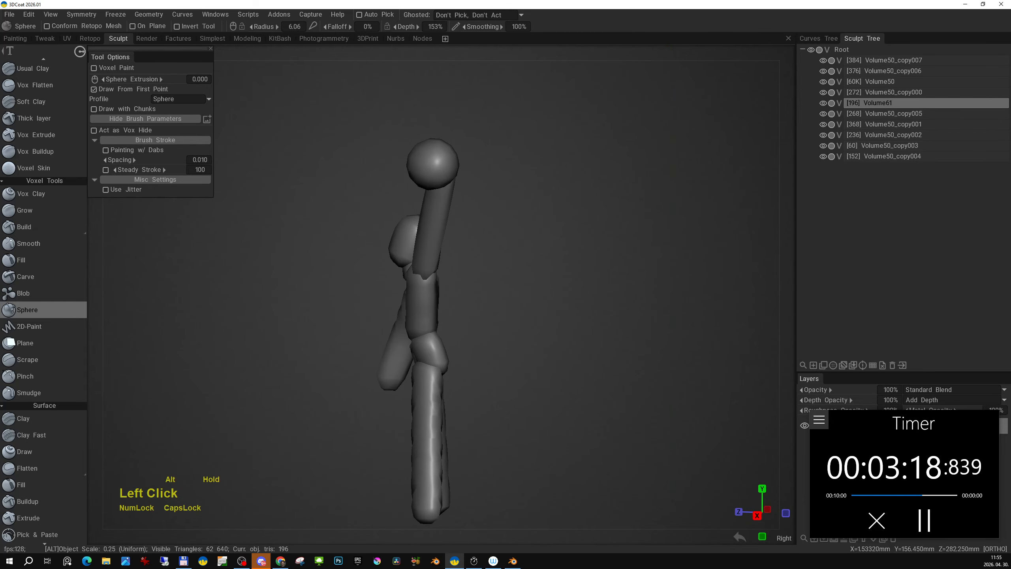
{"action": "left_click", "coordinate": [872, 365]}
Examine the figure and the sphere at its raised hand from the side, back and front
{"action": "middle_click_drag", "start_coordinate": [458, 255], "coordinate": [448, 280], "text": "alt"}
{"action": "scroll", "coordinate": [448, 280], "scroll_direction": "down", "scroll_amount": 3, "text": "alt"}
{"action": "left_click_drag", "start_coordinate": [442, 281], "coordinate": [460, 284], "text": "alt"}
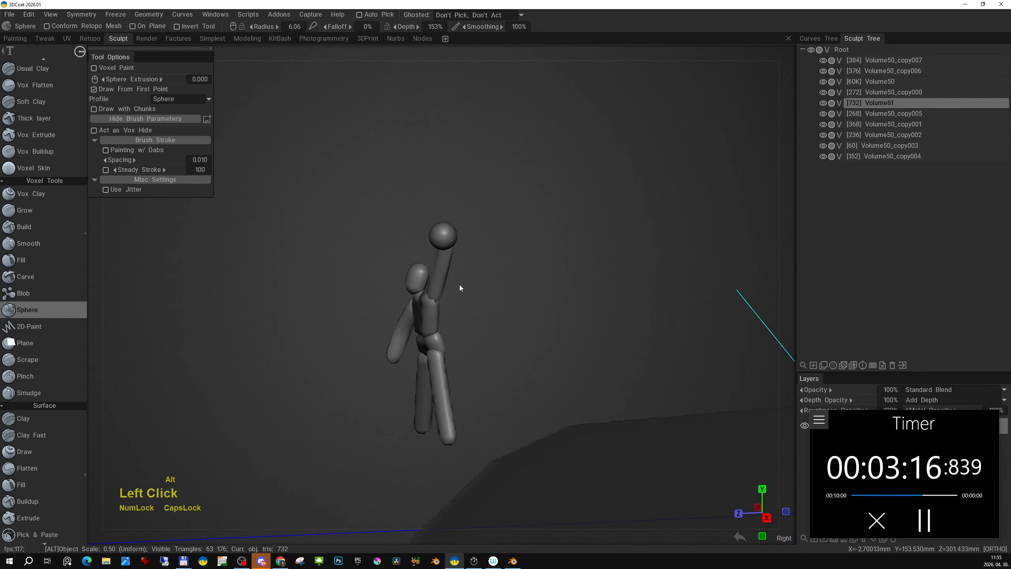
{"action": "middle_click_drag", "start_coordinate": [460, 284], "coordinate": [532, 285], "text": "alt"}
{"action": "left_click_drag", "start_coordinate": [532, 285], "coordinate": [701, 331], "text": "alt"}
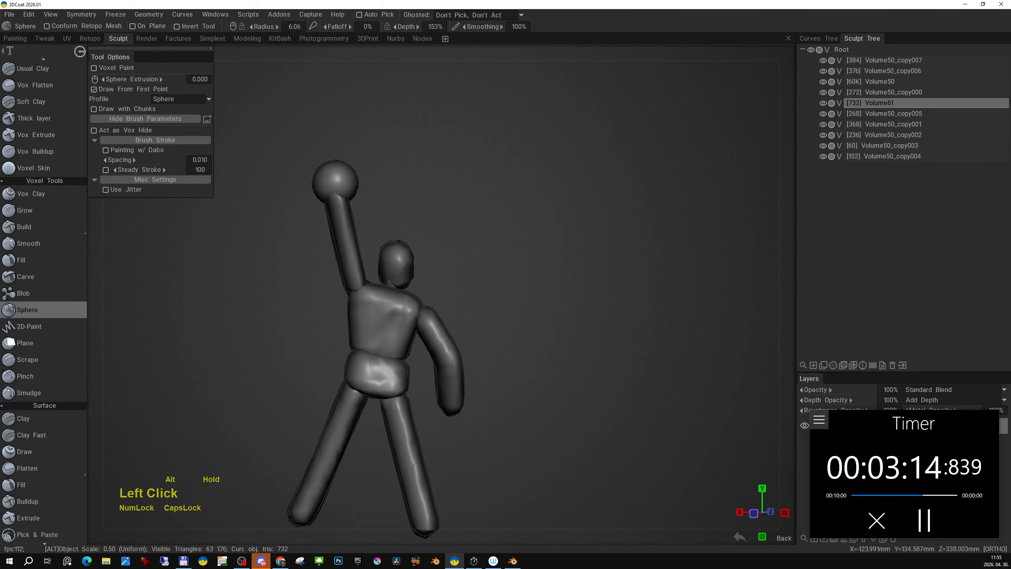
{"action": "right_click_drag", "start_coordinate": [701, 331], "coordinate": [652, 338], "text": "alt"}
{"action": "left_click_drag", "start_coordinate": [653, 339], "coordinate": [453, 347], "text": "alt"}
{"action": "middle_click_drag", "start_coordinate": [454, 347], "coordinate": [443, 358], "text": "alt"}
{"action": "mouse_move", "coordinate": [443, 357]}
{"action": "left_mouse_down", "text": "alt"}
{"action": "mouse_move", "coordinate": [465, 329]}
{"action": "mouse_move", "coordinate": [458, 347]}
{"action": "left_mouse_up", "text": "alt"}
{"action": "right_click_drag", "start_coordinate": [458, 347], "coordinate": [430, 351], "text": "alt"}
{"action": "key", "text": "KP_2"}
{"action": "right_click_drag", "start_coordinate": [677, 321], "coordinate": [689, 321], "text": "alt"}
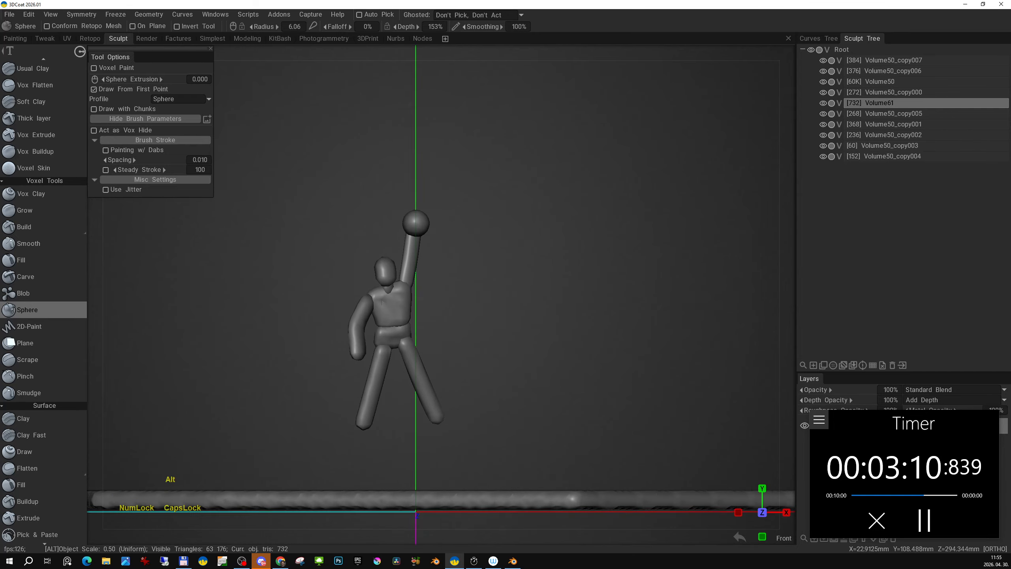
{"action": "middle_click_drag", "start_coordinate": [689, 321], "coordinate": [711, 310], "text": "alt"}
Select every volume in the Sculpt Tree, combine them into one group and select that group
{"action": "left_click", "coordinate": [884, 60]}
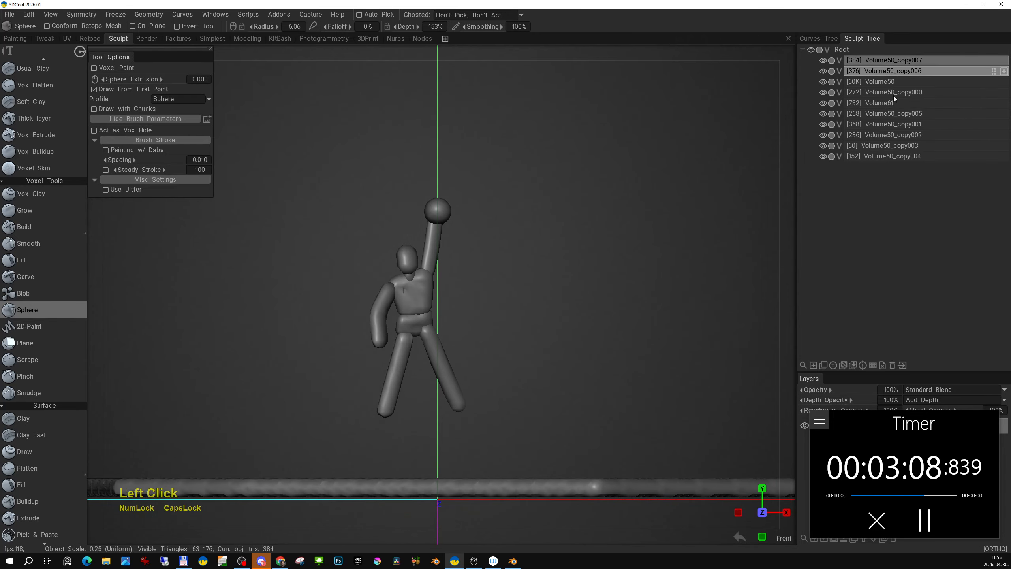
{"action": "left_click", "coordinate": [882, 156], "text": "shift"}
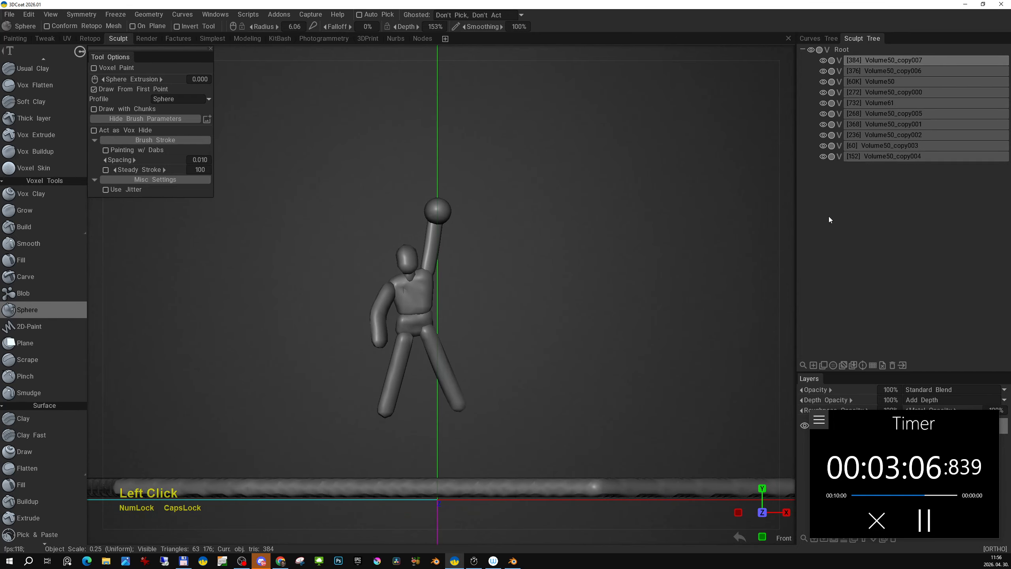
{"action": "left_click", "coordinate": [902, 366]}
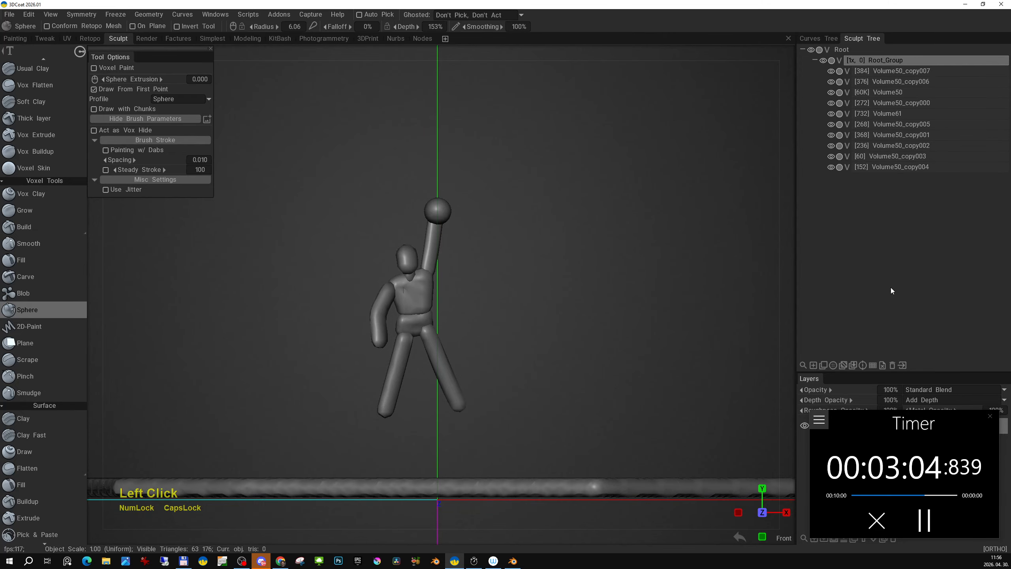
{"action": "left_click", "coordinate": [872, 60]}
Activate Transform for the whole group and place its gizmo at the raised arm's shoulder in front view
{"action": "middle_click", "coordinate": [516, 327]}
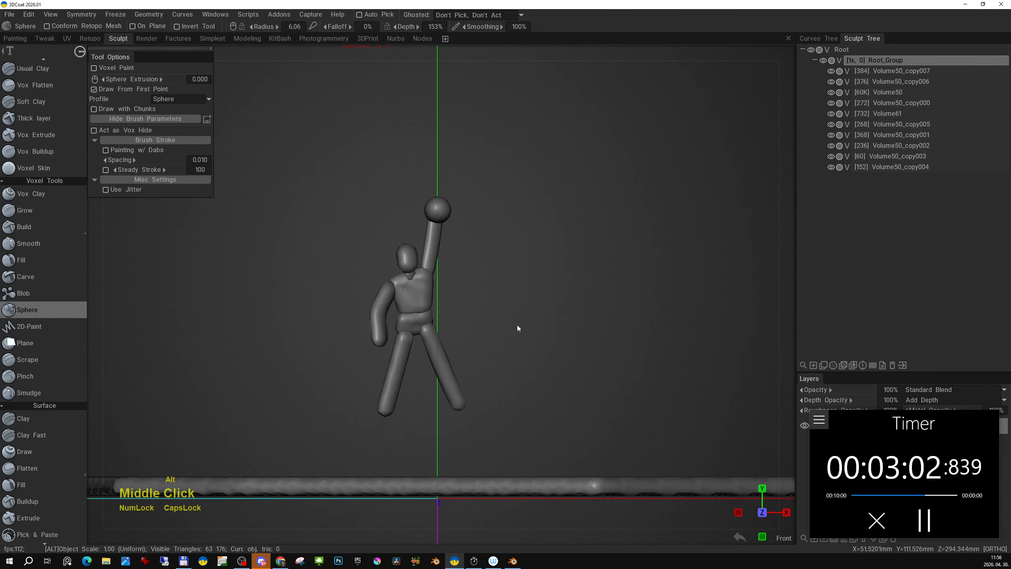
{"action": "right_click_drag", "start_coordinate": [516, 328], "coordinate": [498, 280]}
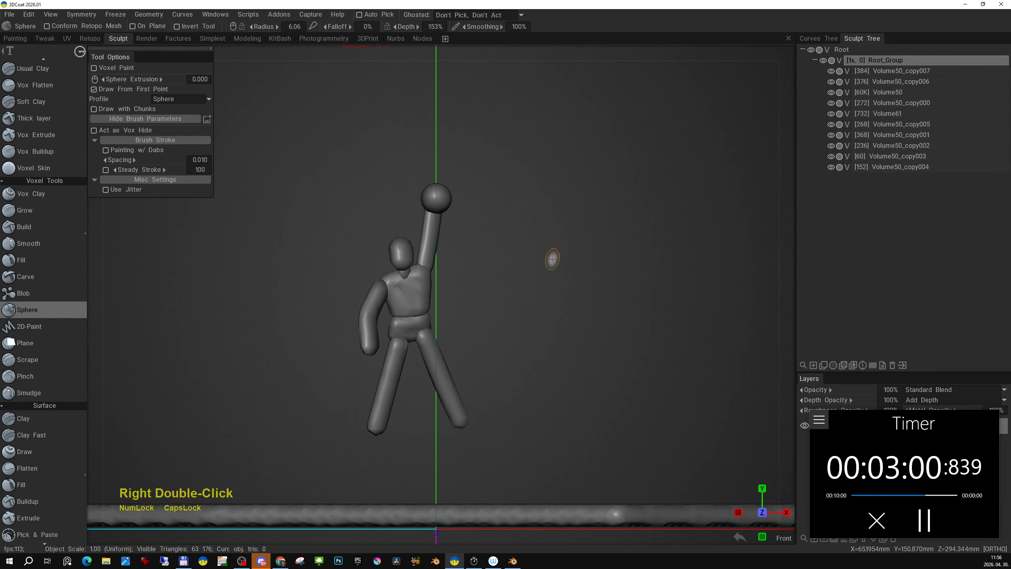
{"action": "key", "text": "space"}
{"action": "left_click", "coordinate": [356, 338]}
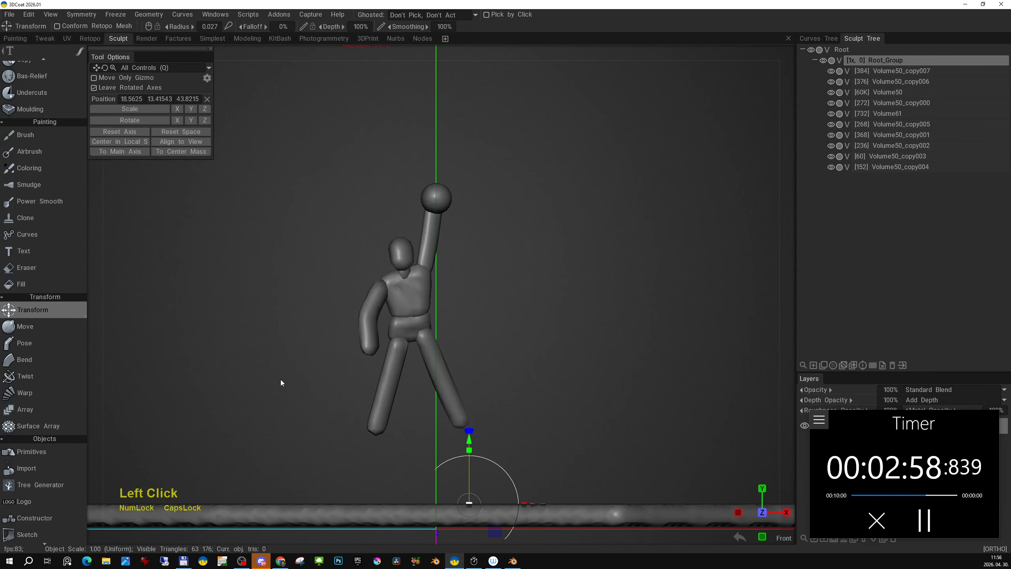
{"action": "middle_click_drag", "start_coordinate": [533, 328], "coordinate": [538, 275]}
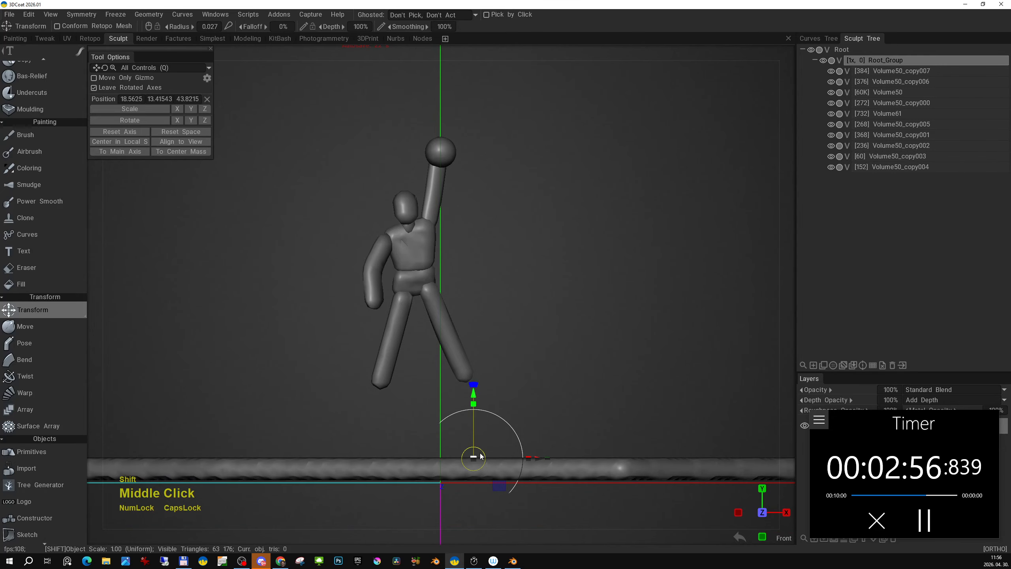
{"action": "left_click", "coordinate": [421, 246], "text": "shift"}
{"action": "left_click", "coordinate": [430, 226], "text": "shift"}
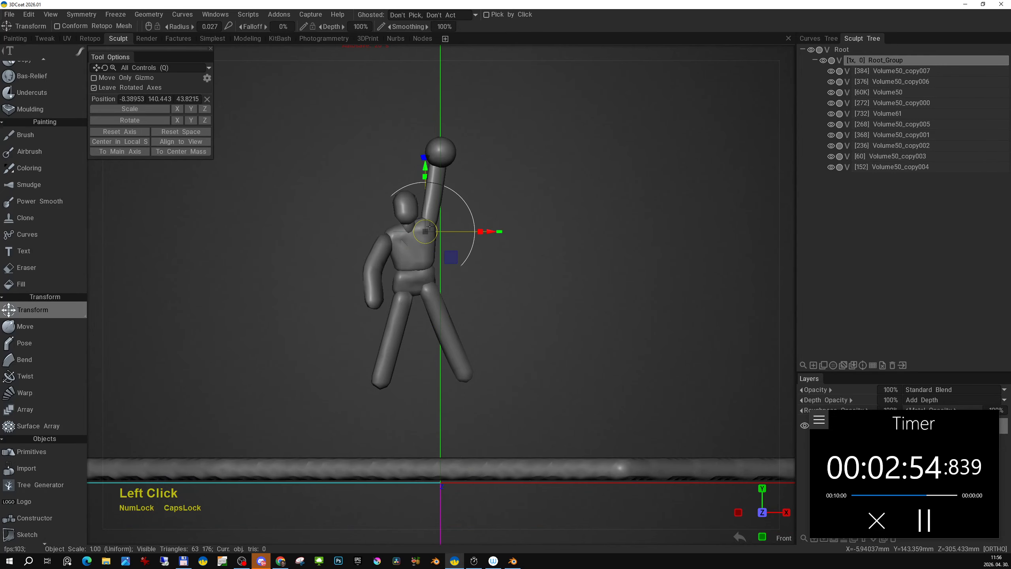
Place the gizmo over the figure in top view and undo a trial move of the whole group
{"action": "key", "text": "KP_7"}
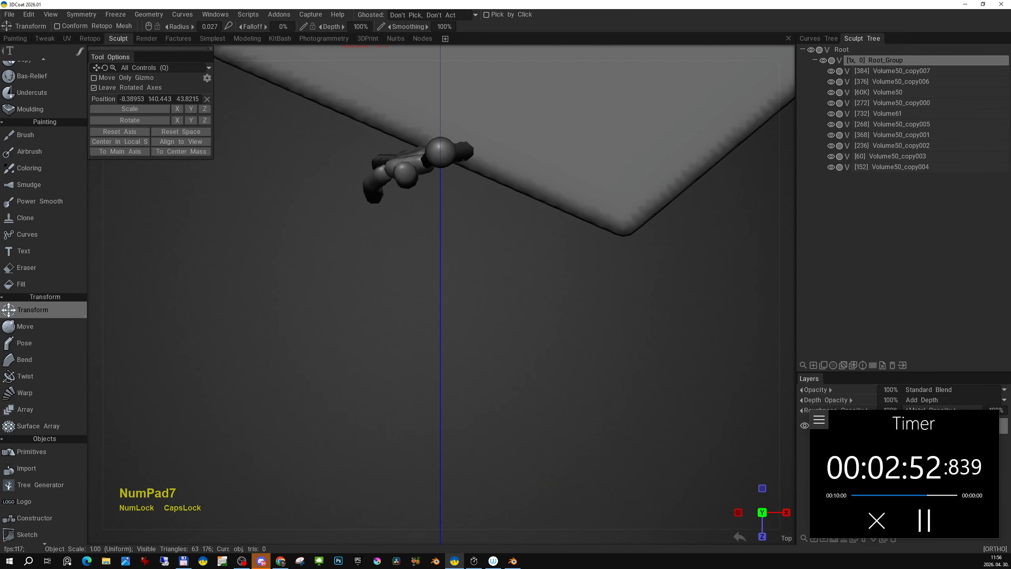
{"action": "middle_click_drag", "start_coordinate": [450, 248], "coordinate": [451, 293]}
{"action": "right_click_drag", "start_coordinate": [451, 293], "coordinate": [438, 200], "text": "alt"}
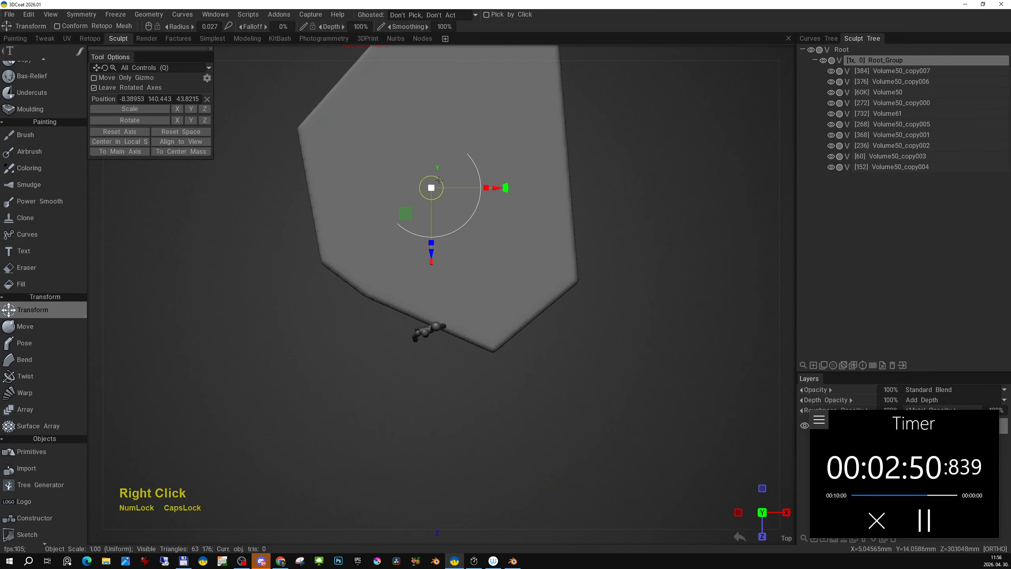
{"action": "left_click_drag", "start_coordinate": [438, 181], "coordinate": [443, 246]}
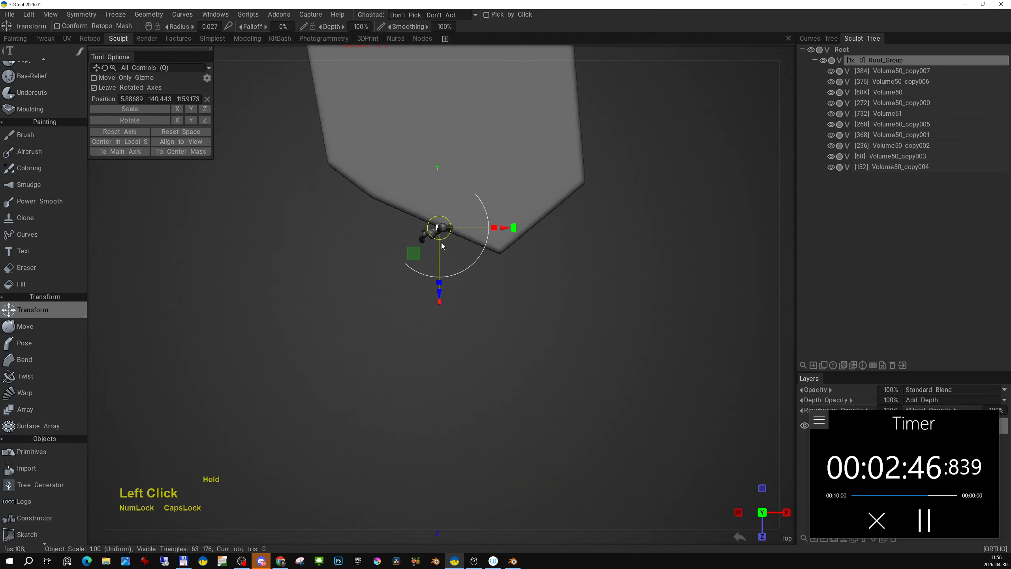
{"action": "key", "text": "ctrl+z"}
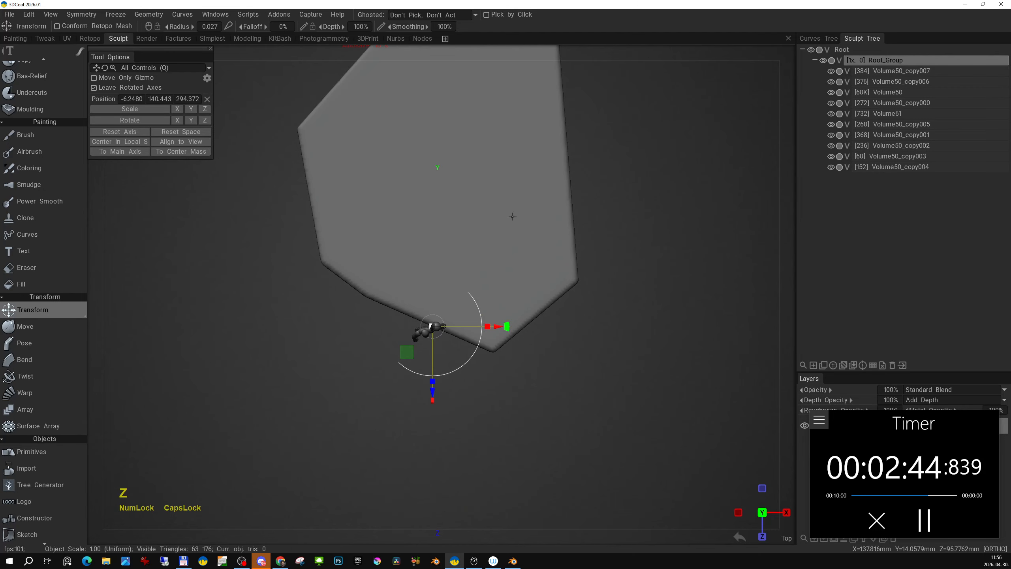
Take the ground slab volume out of the figure's group and move the group onto the slab near the world origin in top view
{"action": "middle_click_drag", "start_coordinate": [513, 217], "coordinate": [504, 241]}
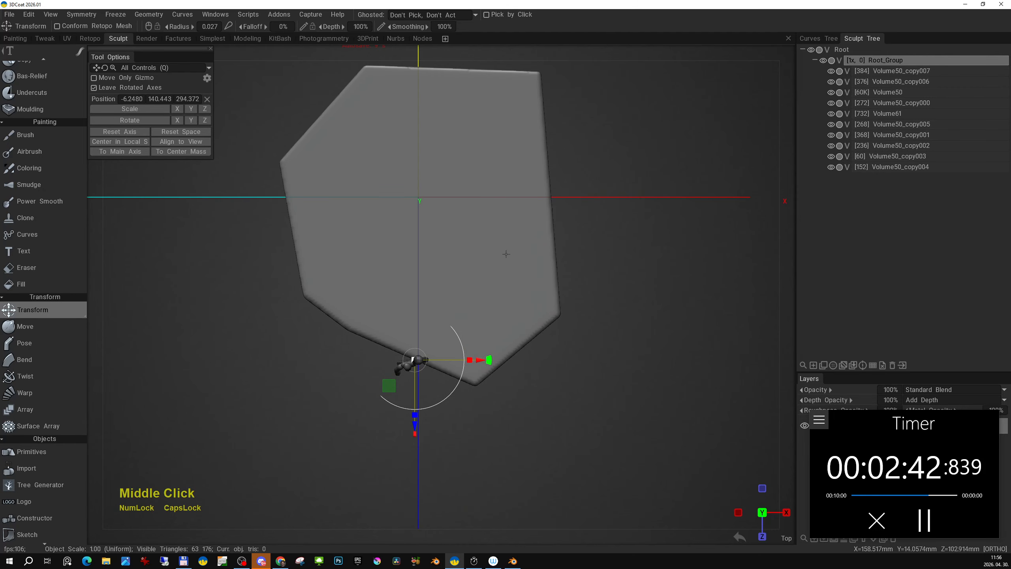
{"action": "key", "text": "h"}
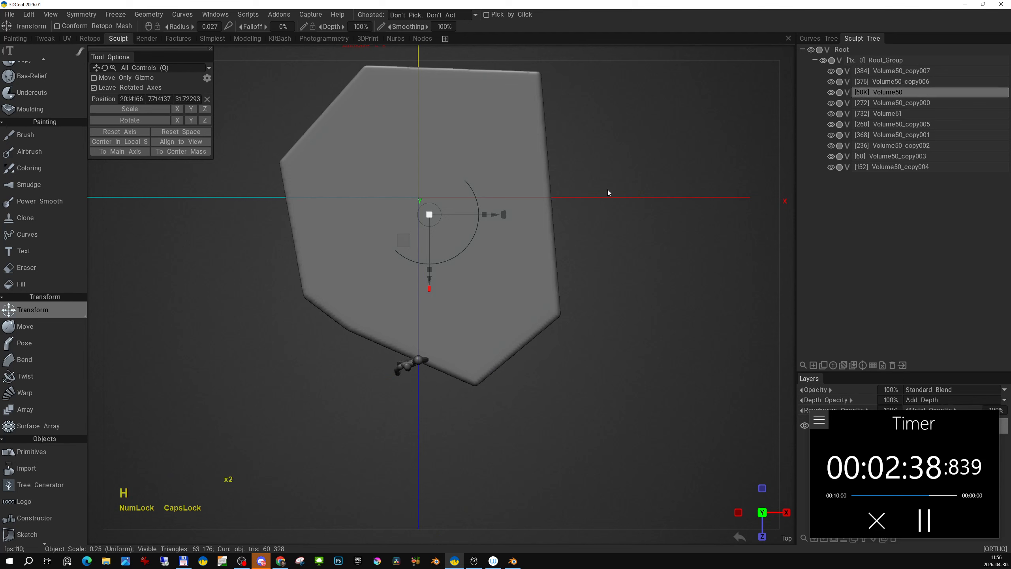
{"action": "left_click_drag", "start_coordinate": [993, 92], "coordinate": [980, 50]}
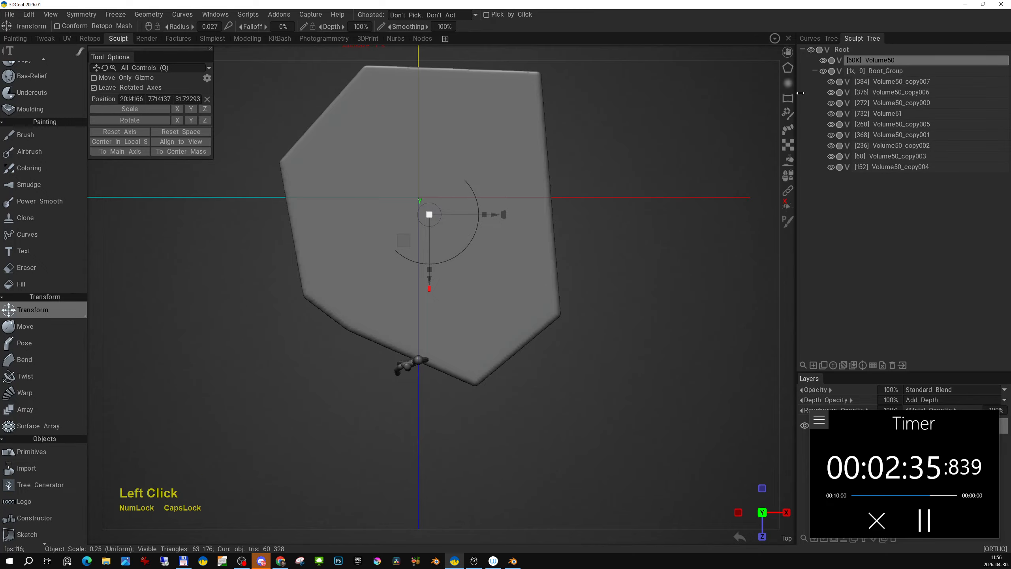
{"action": "left_click", "coordinate": [870, 73]}
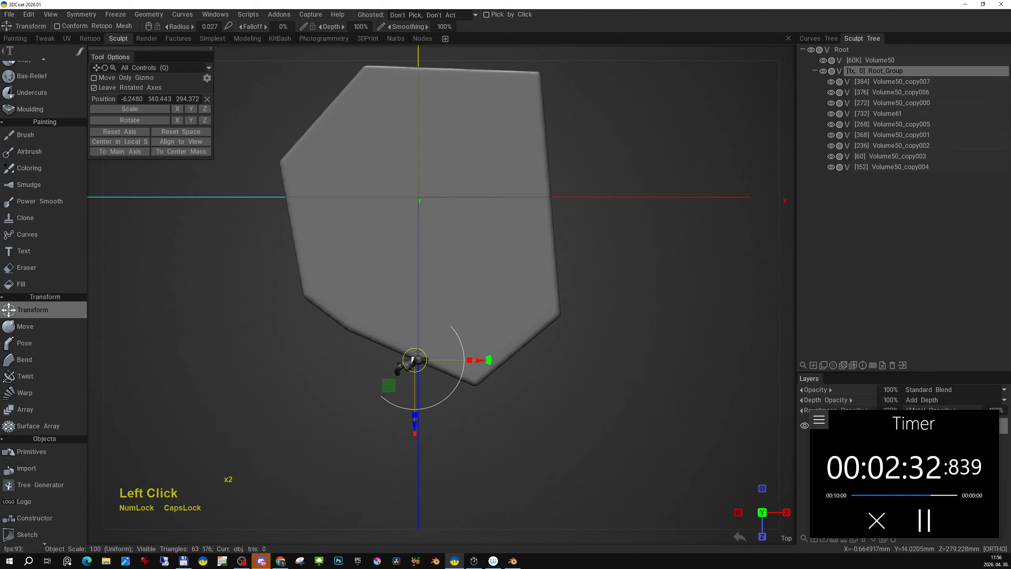
{"action": "left_click_drag", "start_coordinate": [418, 352], "coordinate": [418, 191]}
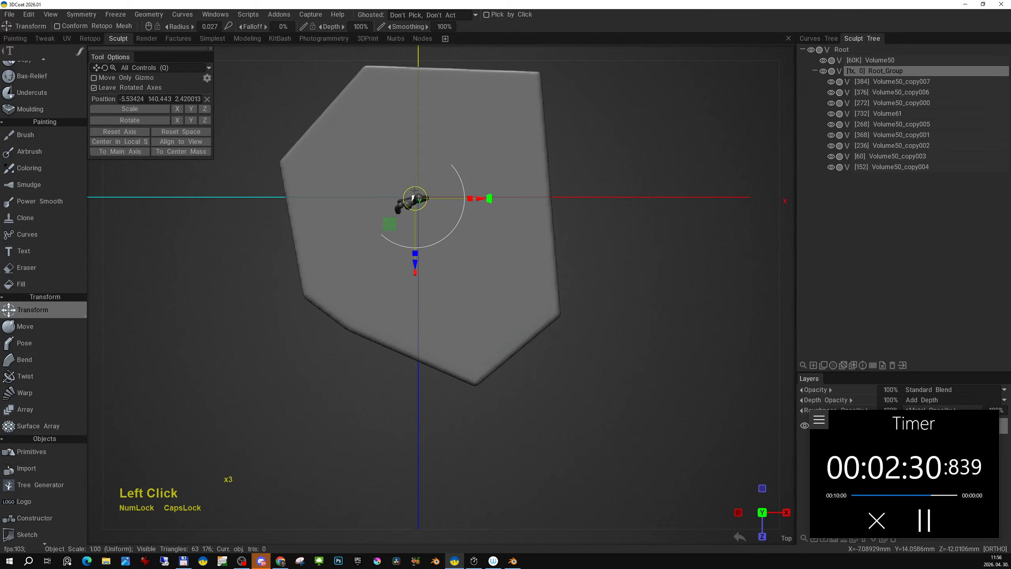
Place the group's transform gizmo at the centre of the sphere in the raised hand in front view
{"action": "key", "text": "KP_2"}
{"action": "middle_click_drag", "start_coordinate": [414, 382], "coordinate": [438, 284]}
{"action": "right_click_drag", "start_coordinate": [438, 284], "coordinate": [429, 377]}
{"action": "middle_click_drag", "start_coordinate": [428, 346], "coordinate": [426, 377]}
{"action": "right_click_drag", "start_coordinate": [438, 338], "coordinate": [492, 411]}
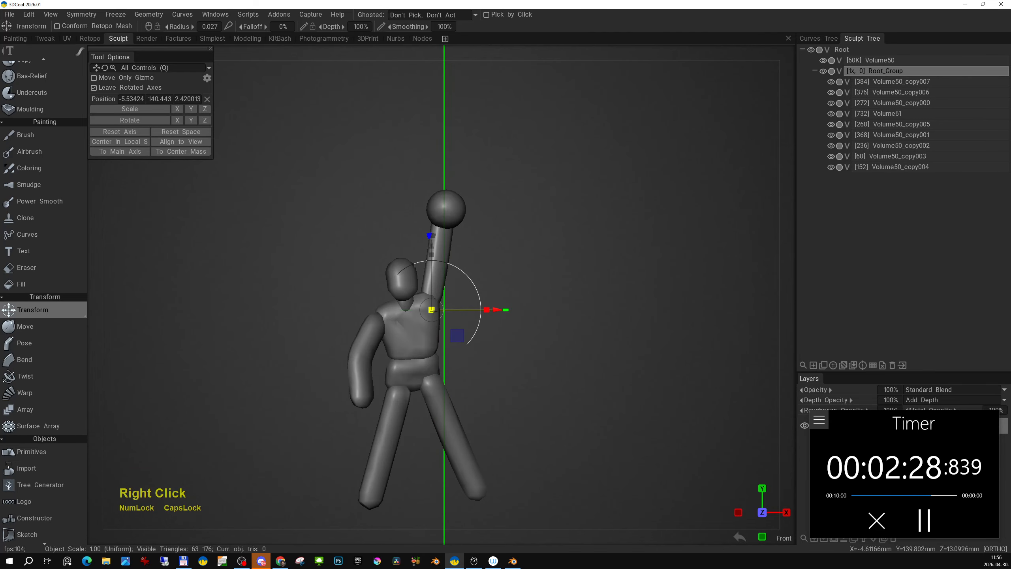
{"action": "left_click_drag", "start_coordinate": [439, 302], "coordinate": [454, 209], "text": "shift"}
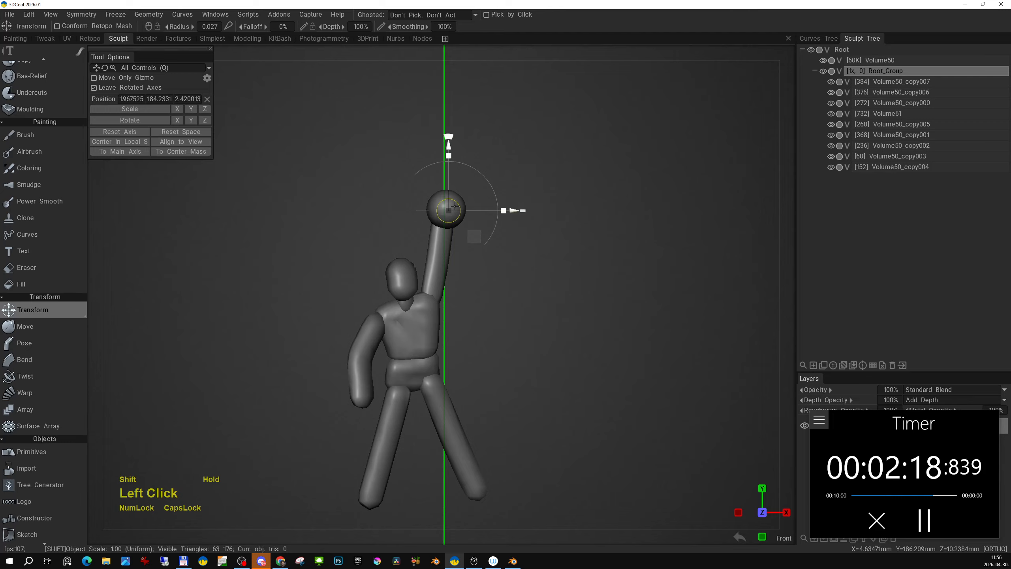
{"action": "left_click_drag", "start_coordinate": [455, 205], "coordinate": [452, 209], "text": "shift"}
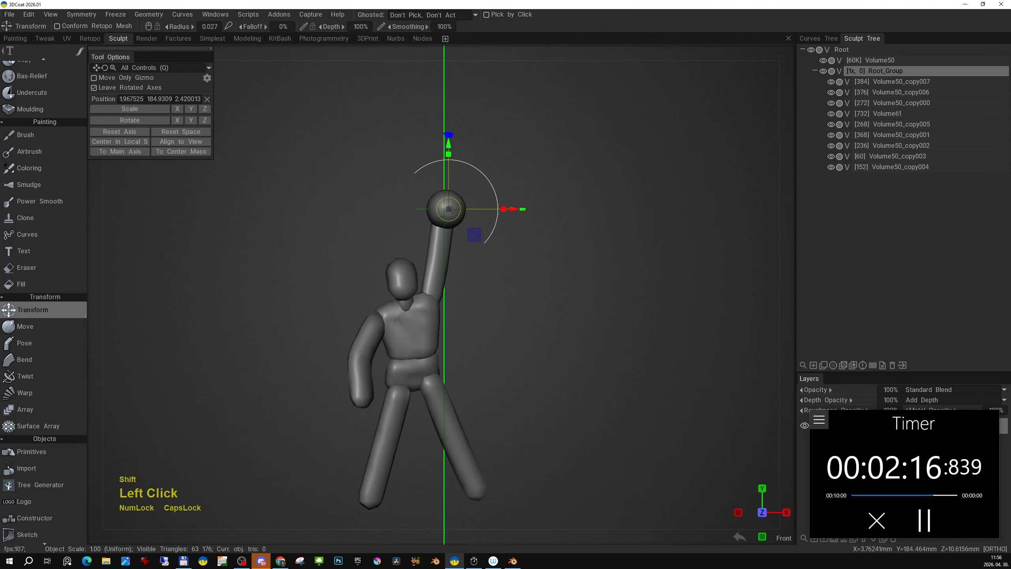
Rotate the figure group about the vertical axis through the held sphere, turning it sideways to the front view
{"action": "left_click_drag", "start_coordinate": [485, 178], "coordinate": [486, 187]}
{"action": "key", "text": "KP_7"}
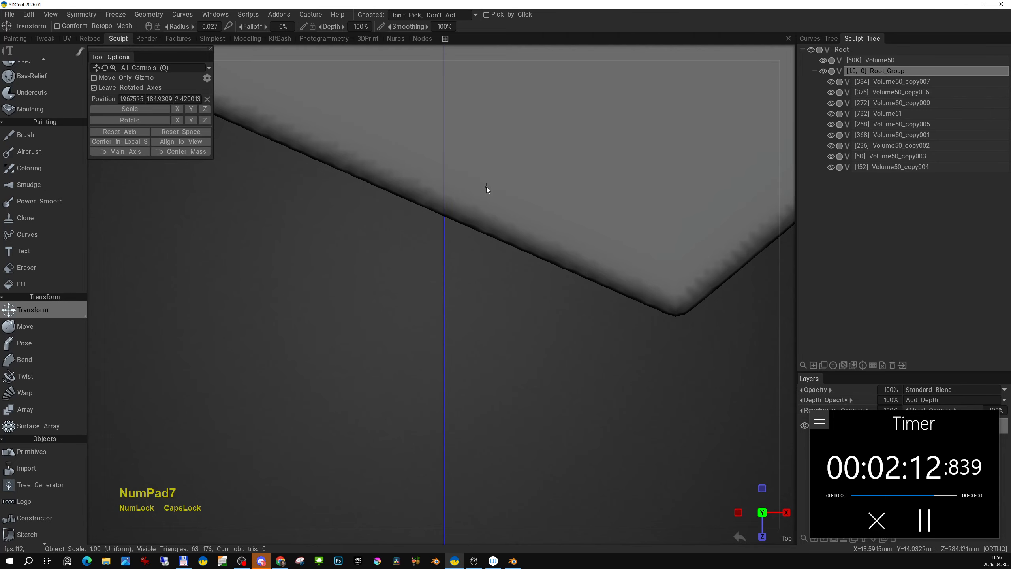
{"action": "right_click_drag", "start_coordinate": [486, 187], "coordinate": [495, 222]}
{"action": "middle_click_drag", "start_coordinate": [495, 221], "coordinate": [495, 222], "text": "alt"}
{"action": "middle_click", "coordinate": [474, 333]}
{"action": "right_click_drag", "start_coordinate": [473, 333], "coordinate": [474, 333]}
{"action": "left_click_drag", "start_coordinate": [443, 266], "coordinate": [487, 244]}
{"action": "key", "text": "KP_2"}
Rotate the figure group around the held sphere in front view so the body leans away from the vertical axis
{"action": "middle_click_drag", "start_coordinate": [484, 318], "coordinate": [519, 163], "text": "alt"}
{"action": "right_click_drag", "start_coordinate": [519, 162], "coordinate": [471, 349], "text": "alt"}
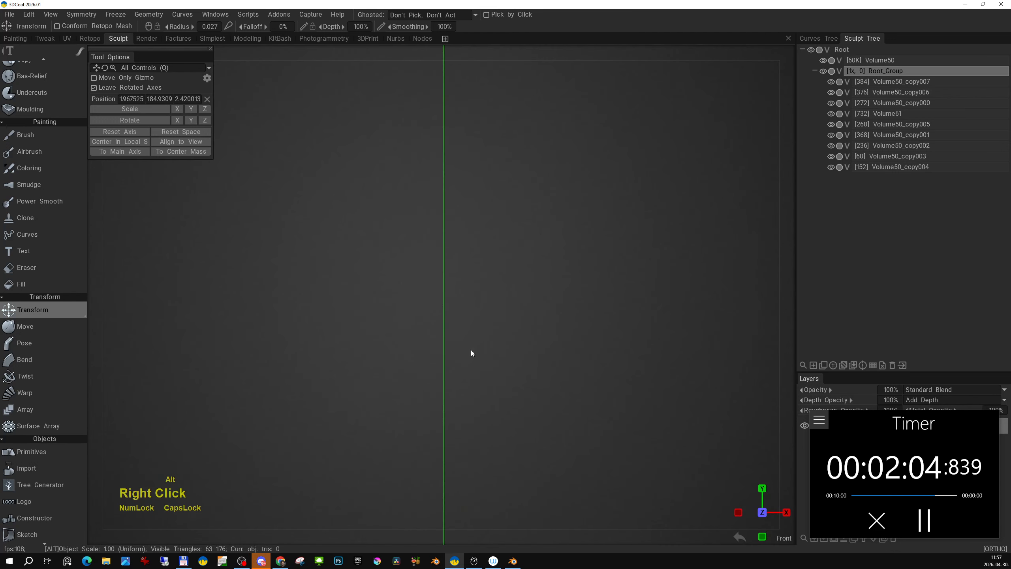
{"action": "middle_click_drag", "start_coordinate": [476, 352], "coordinate": [483, 159], "text": "alt"}
{"action": "right_click_drag", "start_coordinate": [482, 159], "coordinate": [440, 267], "text": "alt"}
{"action": "middle_click_drag", "start_coordinate": [440, 267], "coordinate": [433, 132], "text": "alt"}
{"action": "right_click_drag", "start_coordinate": [433, 134], "coordinate": [447, 288], "text": "alt"}
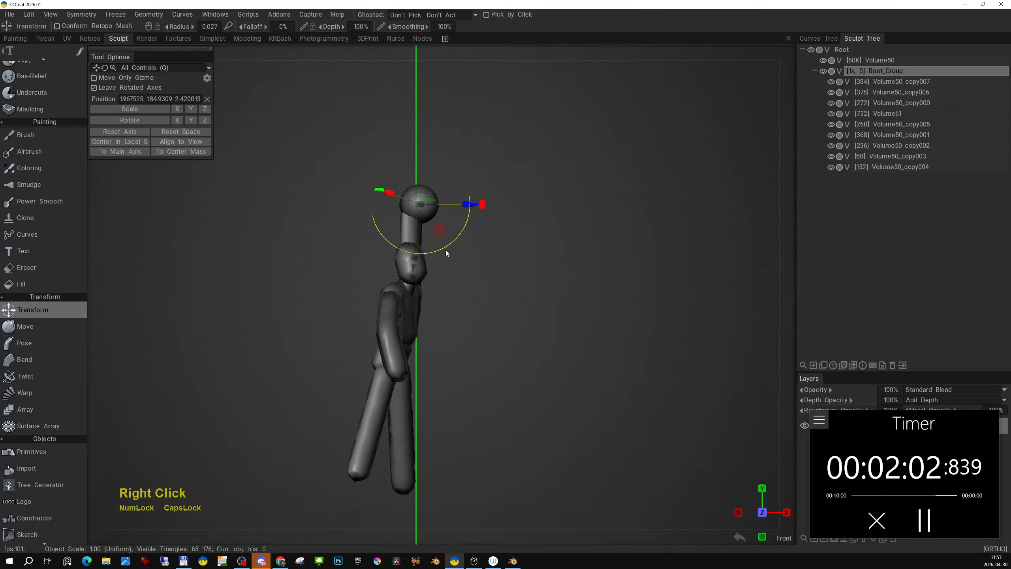
{"action": "left_click_drag", "start_coordinate": [446, 250], "coordinate": [432, 249]}
Examine the tilted figure and its height above the ground from the right and front
{"action": "key", "text": "KP_6"}
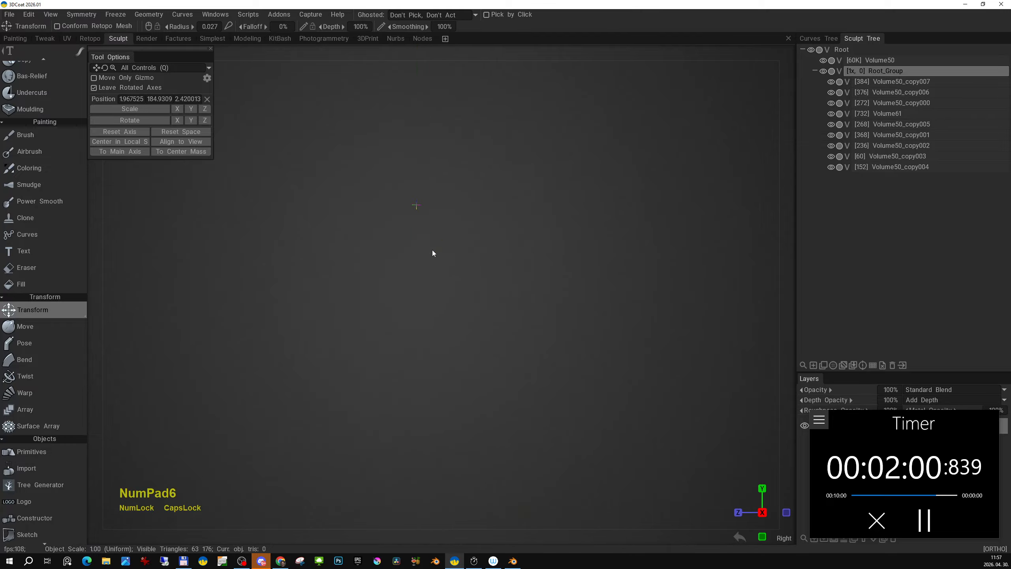
{"action": "key", "text": "shift+a"}
{"action": "right_click_drag", "start_coordinate": [469, 259], "coordinate": [420, 369], "text": "alt"}
{"action": "middle_click_drag", "start_coordinate": [422, 365], "coordinate": [442, 350], "text": "alt"}
{"action": "right_click_drag", "start_coordinate": [444, 329], "coordinate": [432, 365], "text": "alt"}
{"action": "middle_click_drag", "start_coordinate": [406, 338], "coordinate": [380, 349], "text": "alt"}
{"action": "right_click_drag", "start_coordinate": [405, 290], "coordinate": [381, 245], "text": "alt"}
{"action": "middle_click_drag", "start_coordinate": [424, 374], "coordinate": [398, 333], "text": "alt"}
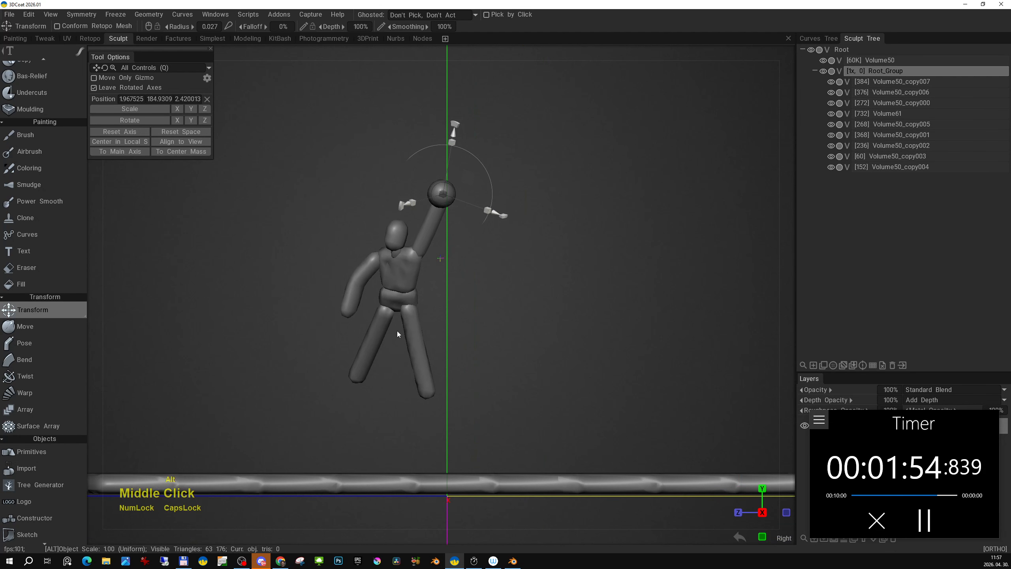
{"action": "key", "text": "KP_2"}
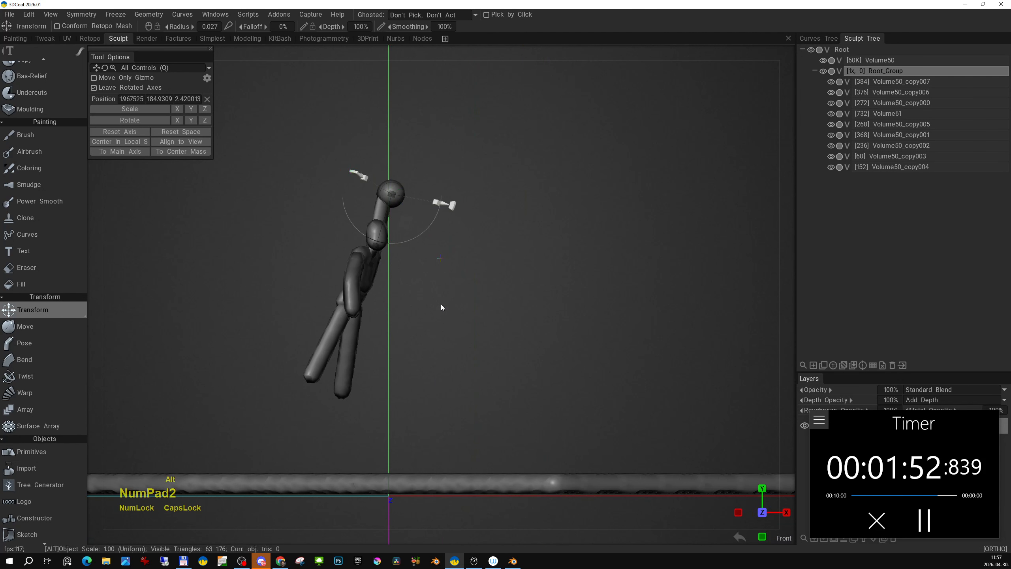
{"action": "mouse_move", "coordinate": [441, 303]}
{"action": "right_mouse_down", "text": "alt"}
{"action": "mouse_move", "coordinate": [437, 377]}
{"action": "mouse_move", "coordinate": [435, 269]}
{"action": "mouse_move", "coordinate": [450, 312]}
{"action": "right_mouse_up", "text": "alt"}
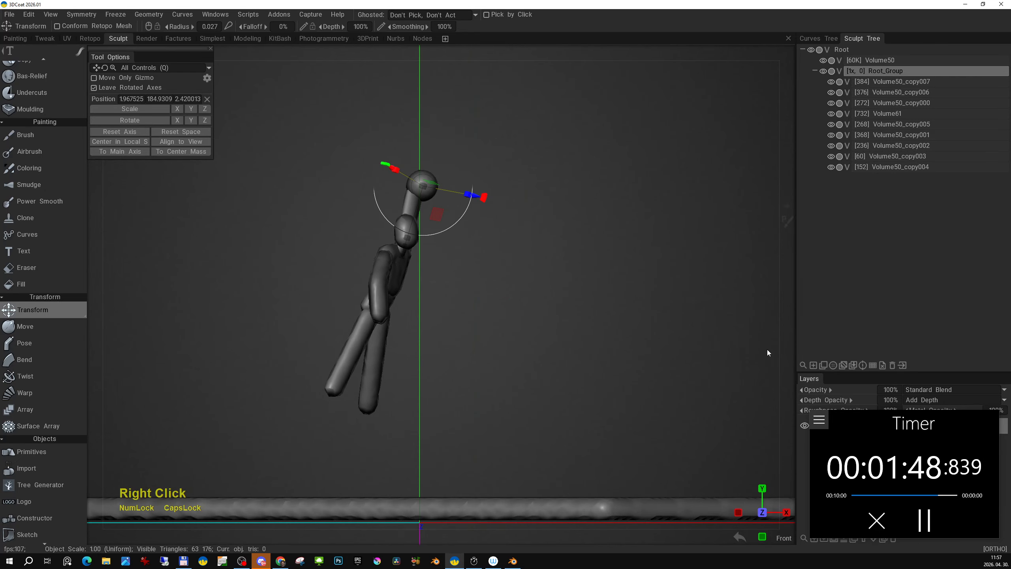
Add a new volume to the Sculpt Tree and paint a filled rounded disc beside the figure with the voxel Sphere tool
{"action": "left_click", "coordinate": [813, 366]}
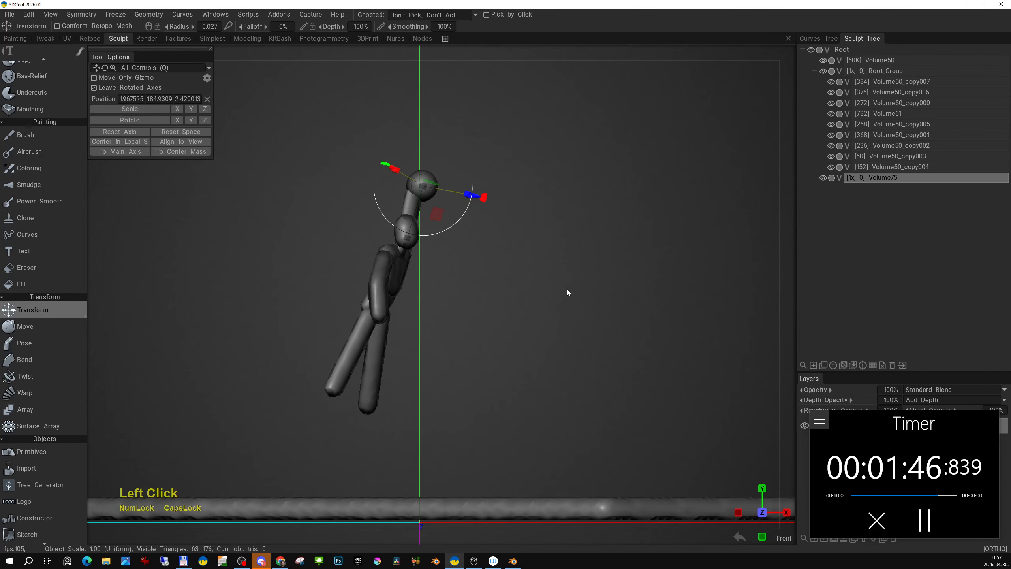
{"action": "key", "text": "space"}
{"action": "left_click", "coordinate": [575, 157]}
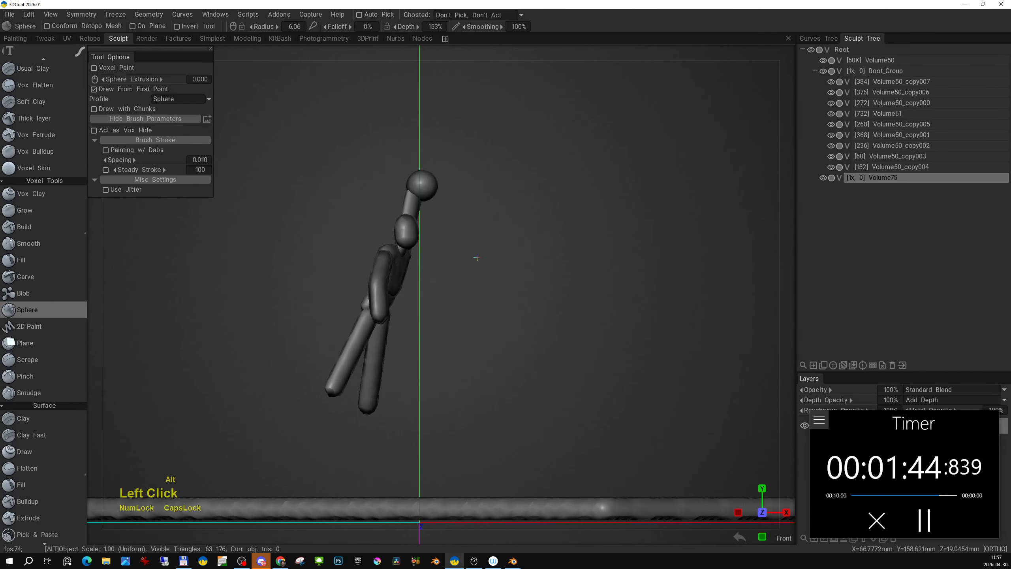
{"action": "right_click_drag", "start_coordinate": [476, 257], "coordinate": [461, 262], "text": "alt"}
{"action": "middle_click_drag", "start_coordinate": [462, 263], "coordinate": [471, 280], "text": "alt"}
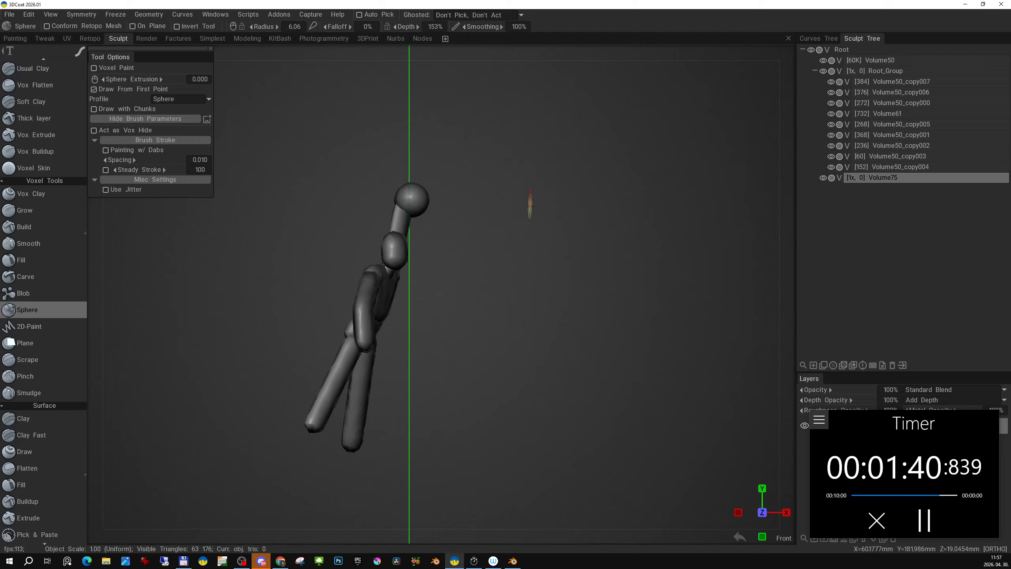
{"action": "mouse_move", "coordinate": [529, 207]}
{"action": "left_mouse_down"}
{"action": "mouse_move", "coordinate": [518, 259]}
{"action": "mouse_move", "coordinate": [532, 220]}
{"action": "mouse_move", "coordinate": [586, 239]}
{"action": "mouse_move", "coordinate": [494, 247]}
{"action": "mouse_move", "coordinate": [581, 207]}
{"action": "mouse_move", "coordinate": [537, 288]}
{"action": "mouse_move", "coordinate": [594, 224]}
{"action": "mouse_move", "coordinate": [586, 255]}
{"action": "mouse_move", "coordinate": [529, 268]}
{"action": "mouse_move", "coordinate": [583, 271]}
{"action": "left_mouse_up"}
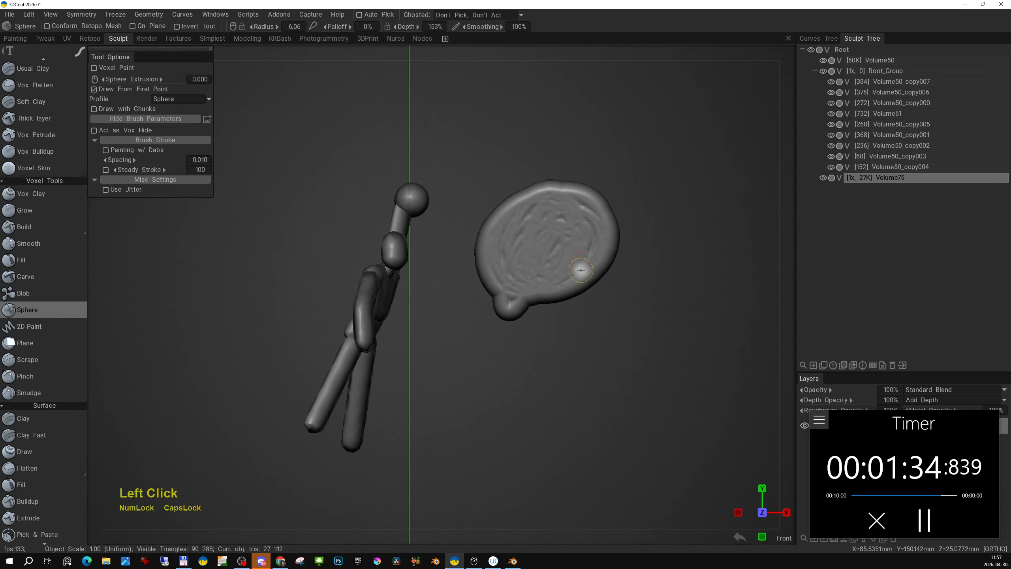
Resample the painted disc volume down to about 3.5K polygons
{"action": "key", "text": "space"}
{"action": "left_click", "coordinate": [424, 470]}
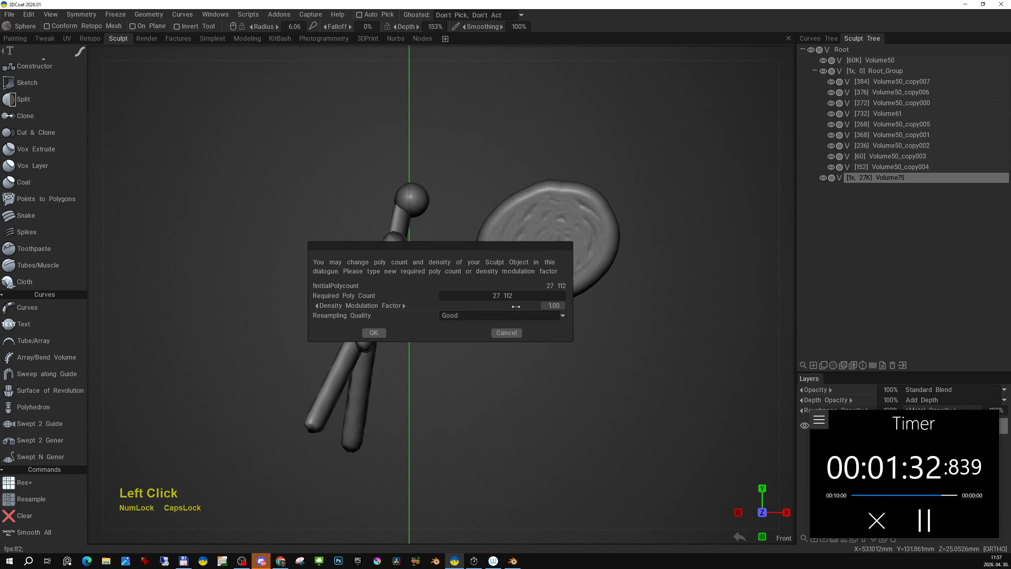
{"action": "left_click", "coordinate": [376, 334]}
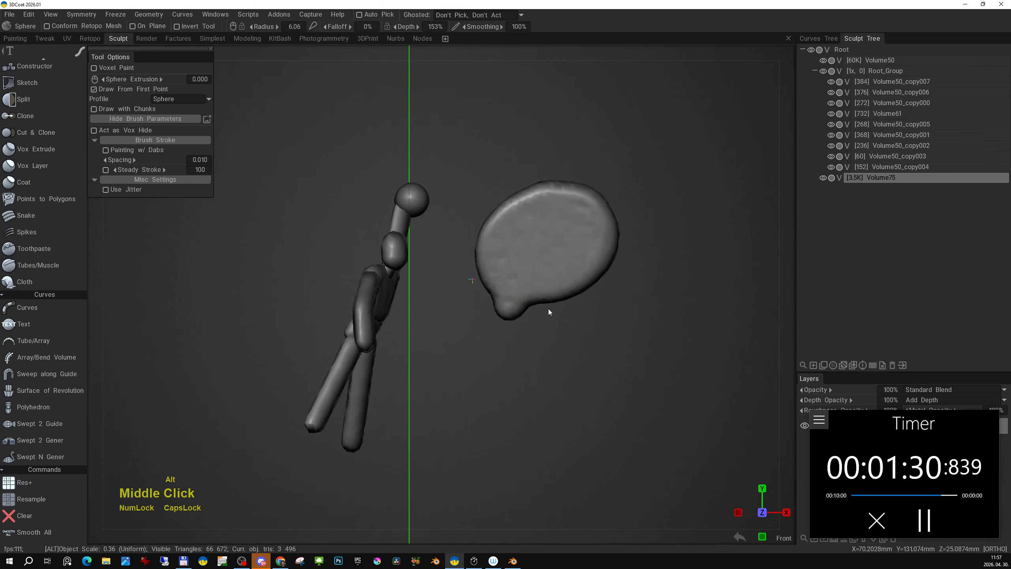
Cut off the bump on the disc's lower edge with the Cut Off tool and a lasso outline
{"action": "middle_click_drag", "start_coordinate": [548, 309], "coordinate": [493, 318], "text": "alt"}
{"action": "mouse_move", "coordinate": [493, 318]}
{"action": "right_mouse_down", "text": "alt"}
{"action": "mouse_move", "coordinate": [525, 326]}
{"action": "mouse_move", "coordinate": [507, 325]}
{"action": "right_mouse_up", "text": "alt"}
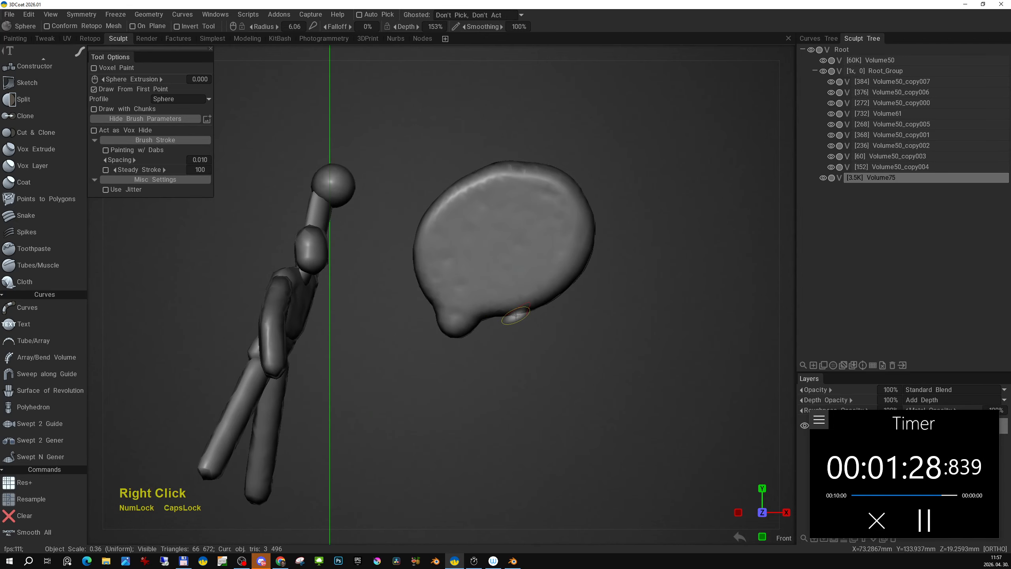
{"action": "key", "text": "space"}
{"action": "left_click", "coordinate": [338, 315]}
{"action": "key", "text": "e"}
{"action": "key", "text": "e"}
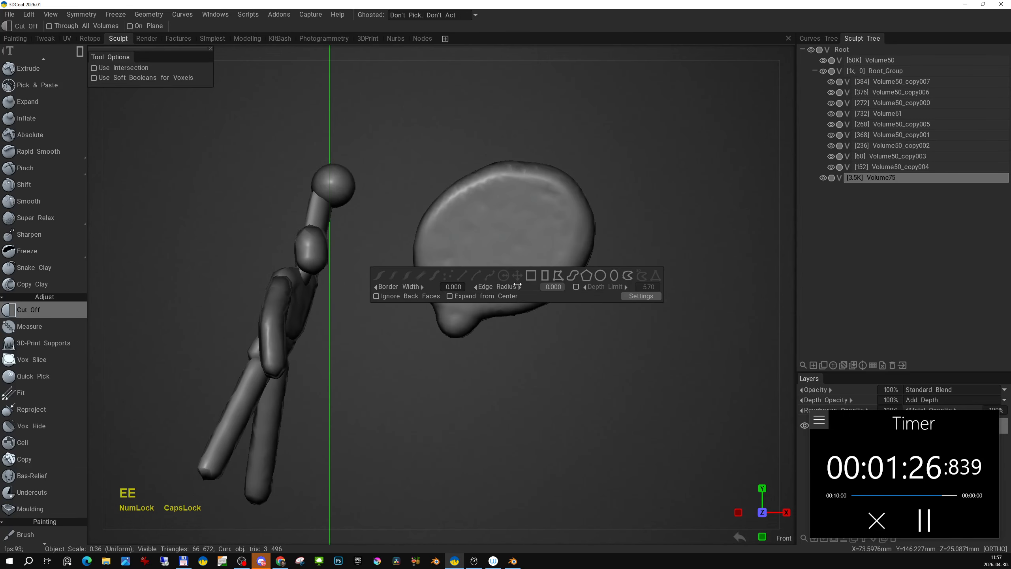
{"action": "left_click", "coordinate": [572, 276]}
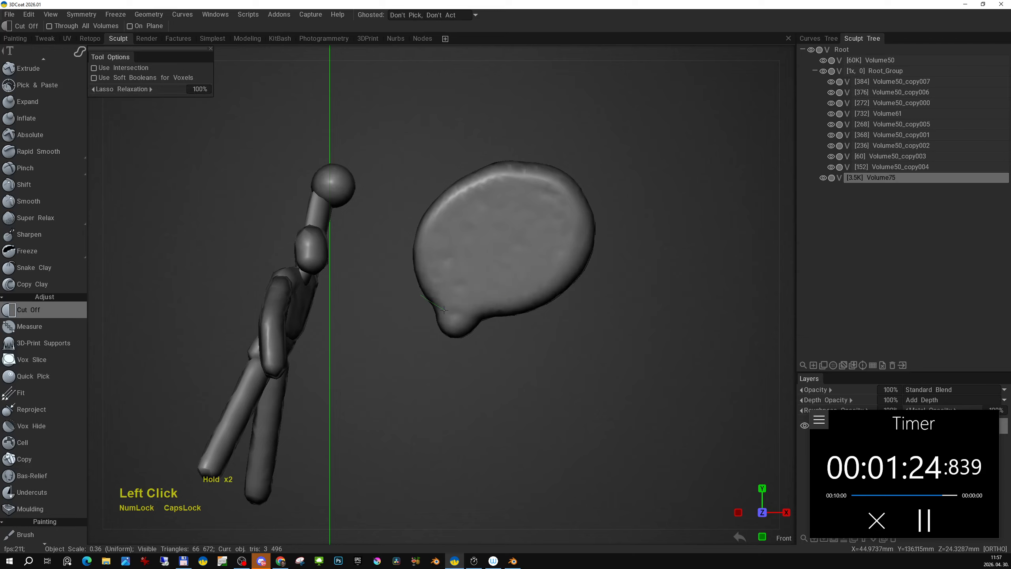
{"action": "left_click_drag", "start_coordinate": [543, 327], "coordinate": [424, 375]}
Move the disc over the figure's raised sphere in the front view and set it just behind the sphere in the right view
{"action": "scroll", "coordinate": [554, 285], "scroll_direction": "down", "scroll_amount": 3}
{"action": "middle_click_drag", "start_coordinate": [553, 285], "coordinate": [545, 304], "text": "alt"}
{"action": "key", "text": "g"}
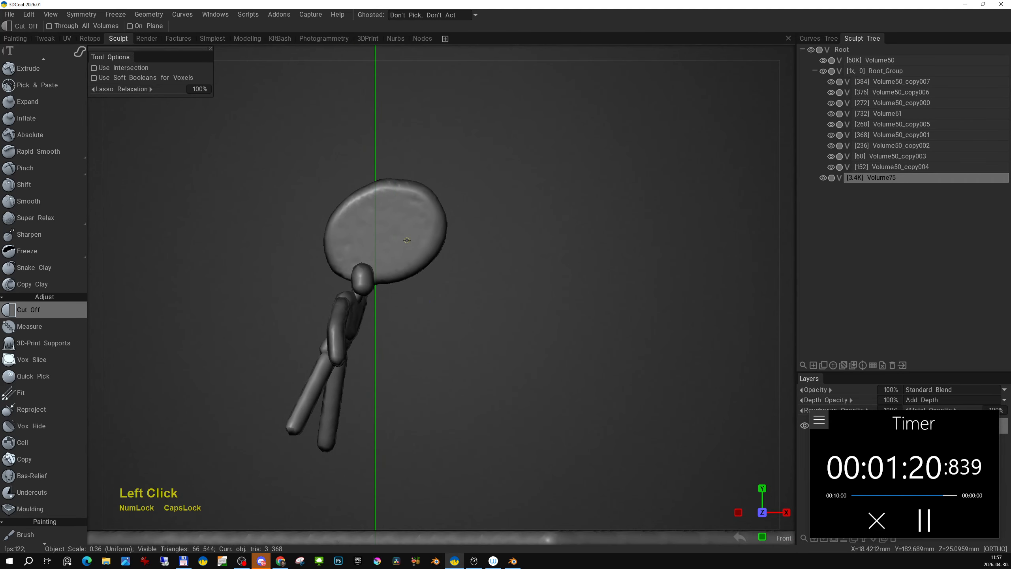
{"action": "key", "text": "KP_6"}
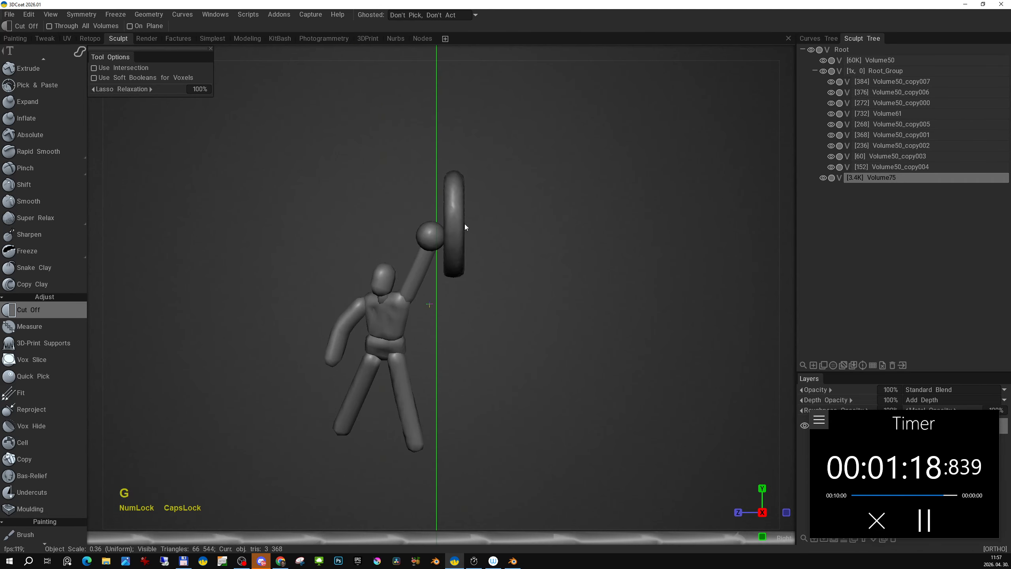
{"action": "left_click", "coordinate": [470, 224]}
{"action": "key", "text": "KP_2"}
{"action": "middle_click_drag", "start_coordinate": [469, 223], "coordinate": [488, 253]}
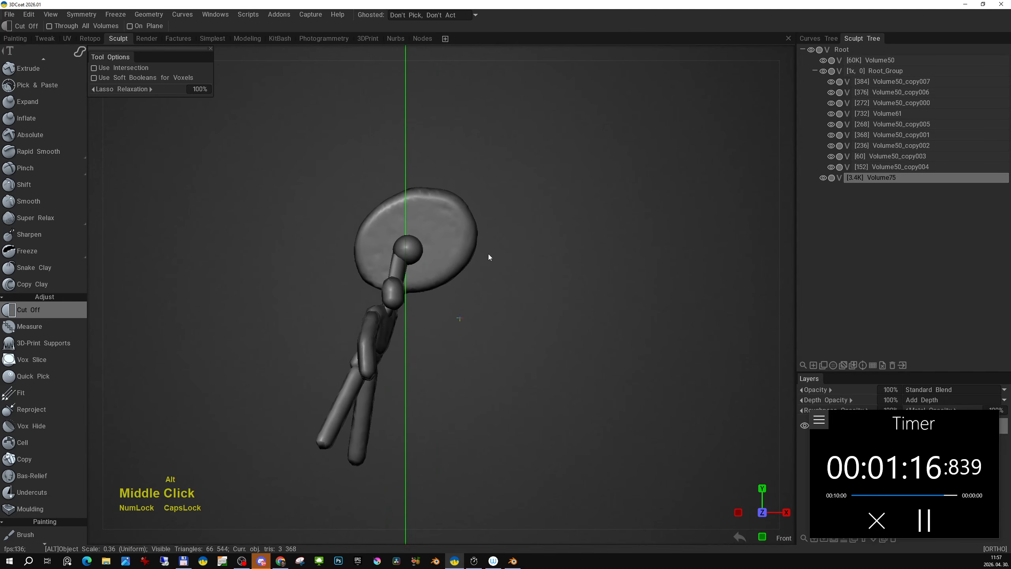
Rotate the disc in the front view with the Transform tool so that its long axis lies roughly horizontal
{"action": "right_click_drag", "start_coordinate": [488, 254], "coordinate": [512, 210]}
{"action": "key", "text": "e"}
{"action": "key", "text": "Escape"}
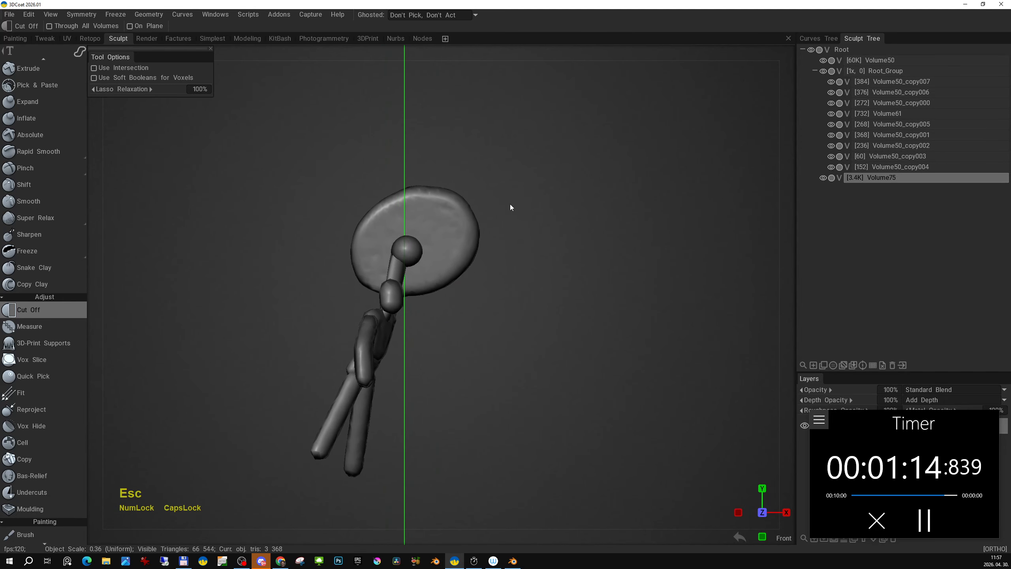
{"action": "key", "text": "space"}
{"action": "left_click", "coordinate": [337, 334]}
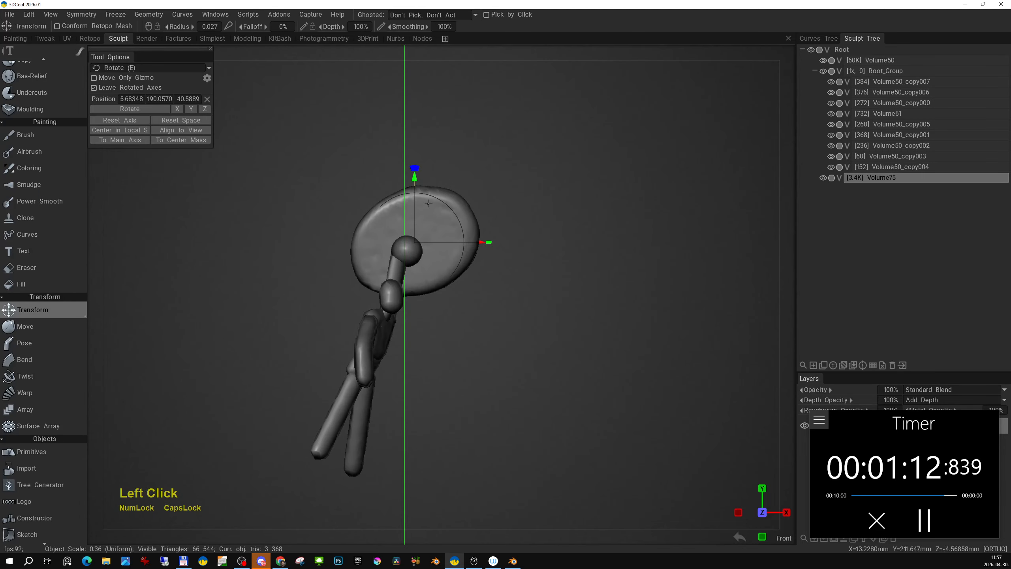
{"action": "middle_click_drag", "start_coordinate": [422, 241], "coordinate": [443, 234]}
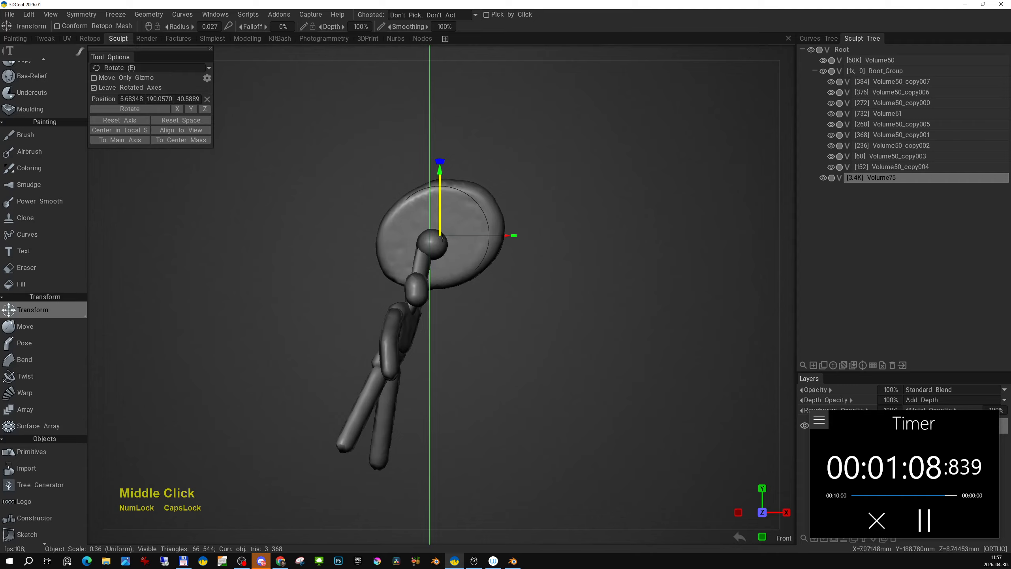
{"action": "left_click_drag", "start_coordinate": [440, 162], "coordinate": [464, 179]}
Move the disc in the front view so the raised sphere overlaps its lower edge, at about position 16.26, 205.00, -10.59
{"action": "right_click_drag", "start_coordinate": [489, 235], "coordinate": [510, 327], "text": "alt"}
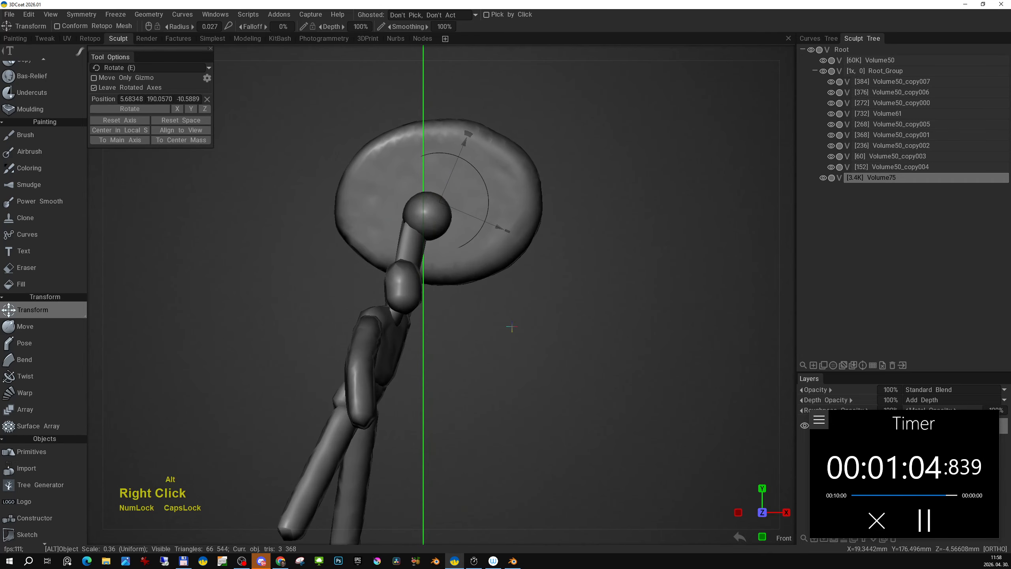
{"action": "middle_click_drag", "start_coordinate": [511, 327], "coordinate": [526, 376], "text": "alt"}
{"action": "key", "text": "g"}
{"action": "left_click", "coordinate": [526, 376]}
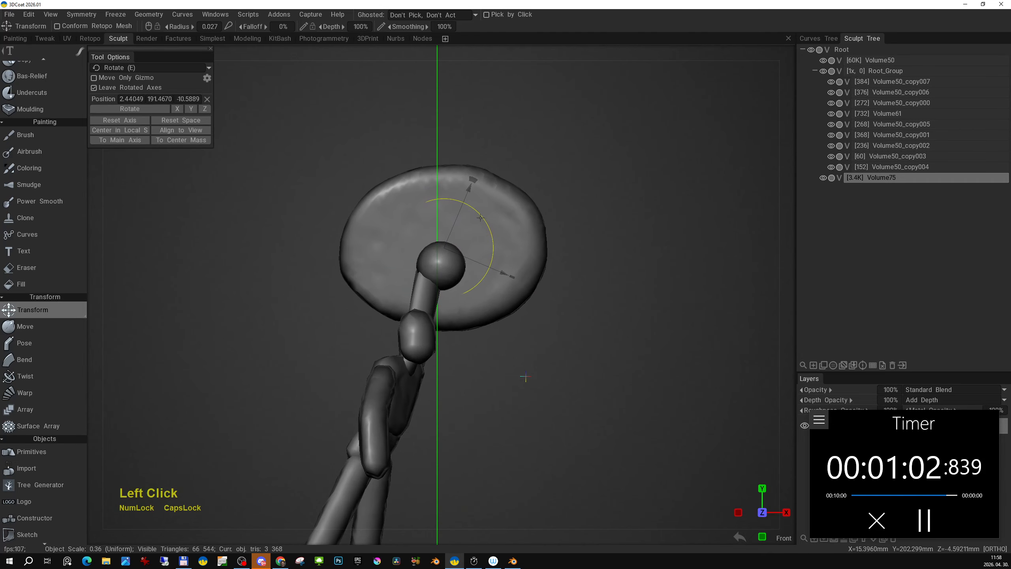
{"action": "key", "text": "g"}
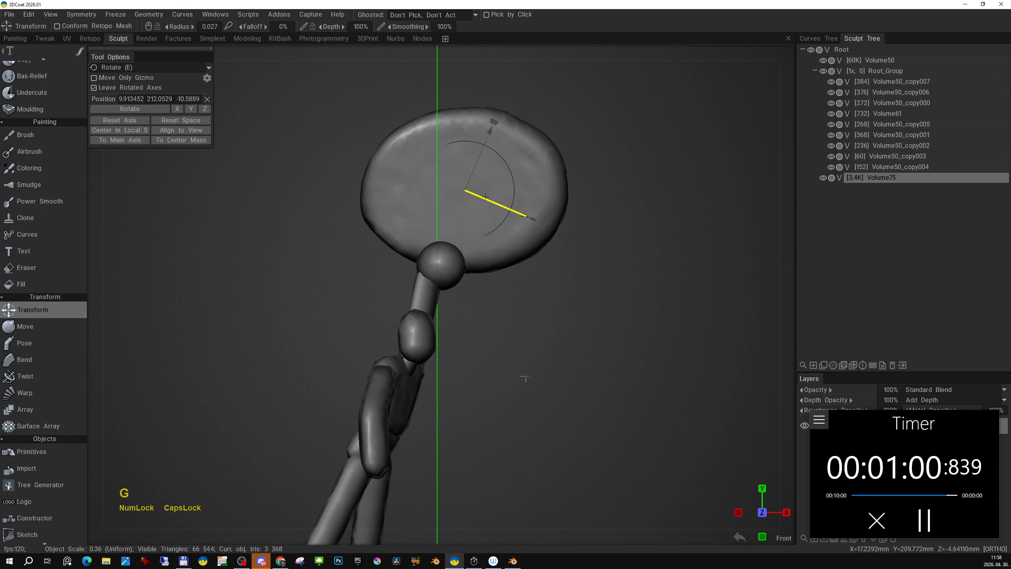
{"action": "left_click", "coordinate": [526, 376]}
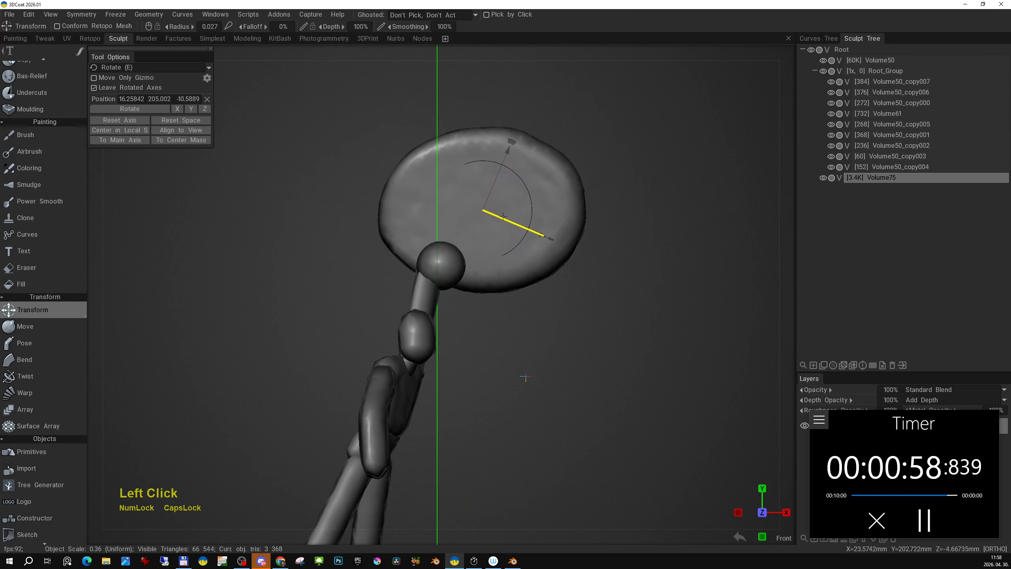
Increase the disc volume's resolution to about 13K polygons and trim both faces with rectangular Cut Off selections to leave a thin board
{"action": "key", "text": "KP_6"}
{"action": "middle_click_drag", "start_coordinate": [525, 376], "coordinate": [479, 307]}
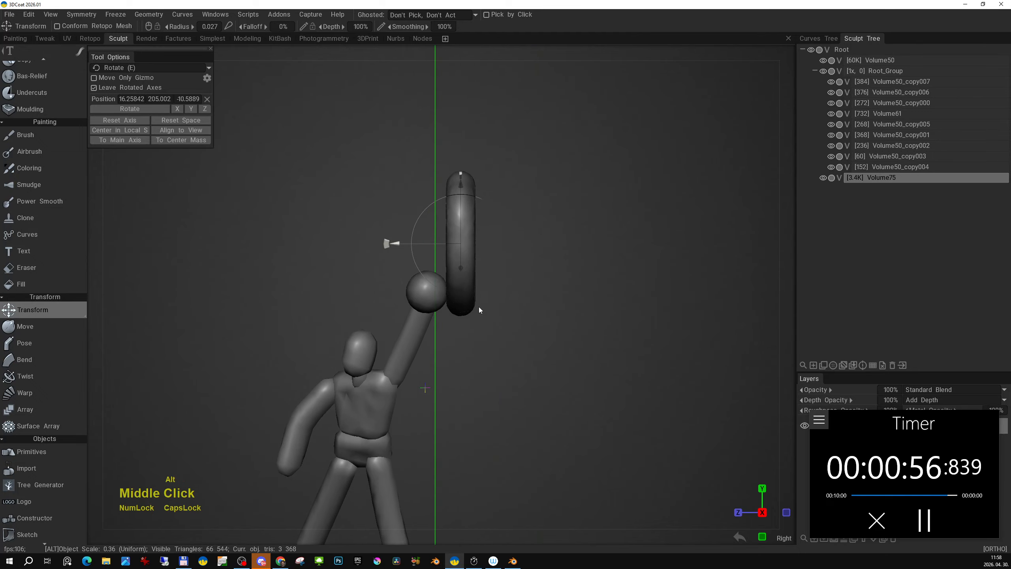
{"action": "key", "text": "space"}
{"action": "left_click", "coordinate": [307, 320]}
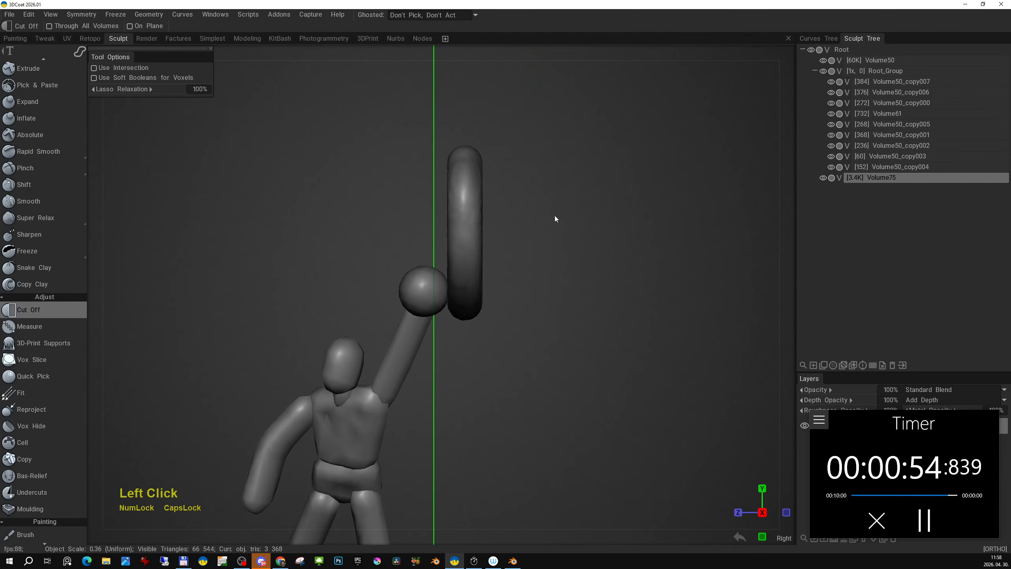
{"action": "right_click_drag", "start_coordinate": [555, 215], "coordinate": [535, 284]}
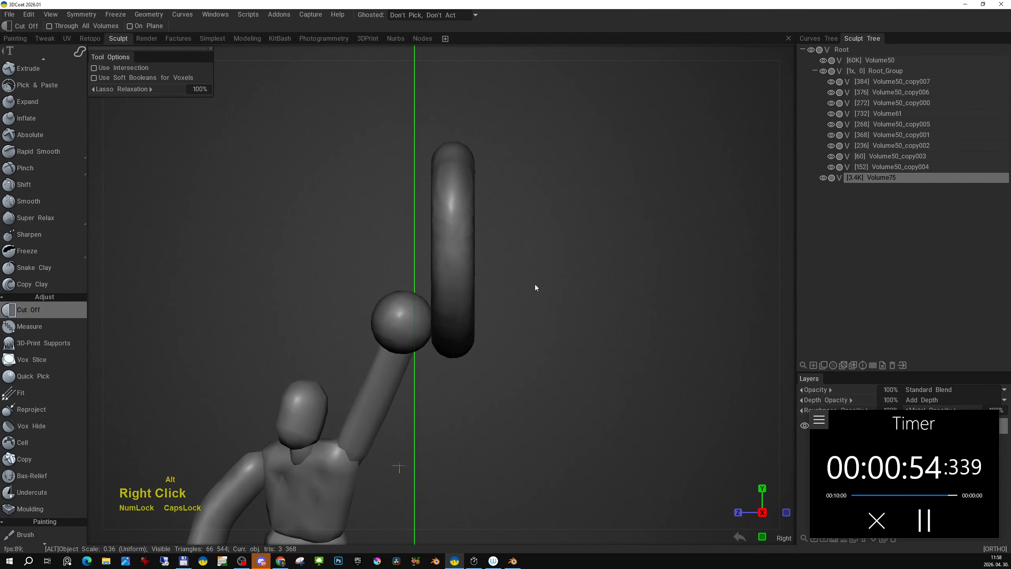
{"action": "left_click", "coordinate": [867, 366]}
{"action": "middle_click_drag", "start_coordinate": [517, 247], "coordinate": [525, 142]}
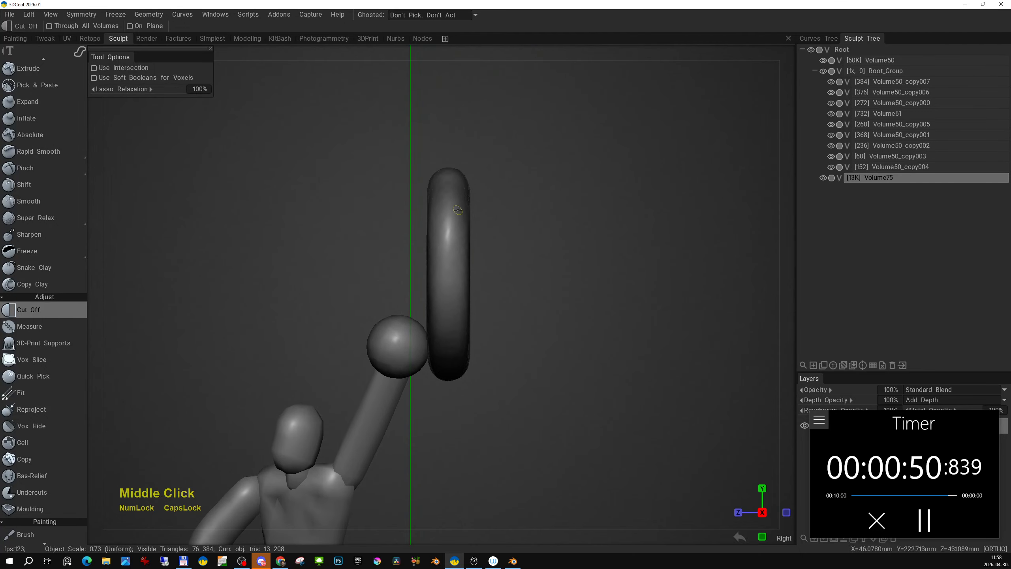
{"action": "key", "text": "e"}
{"action": "left_click", "coordinate": [498, 183]}
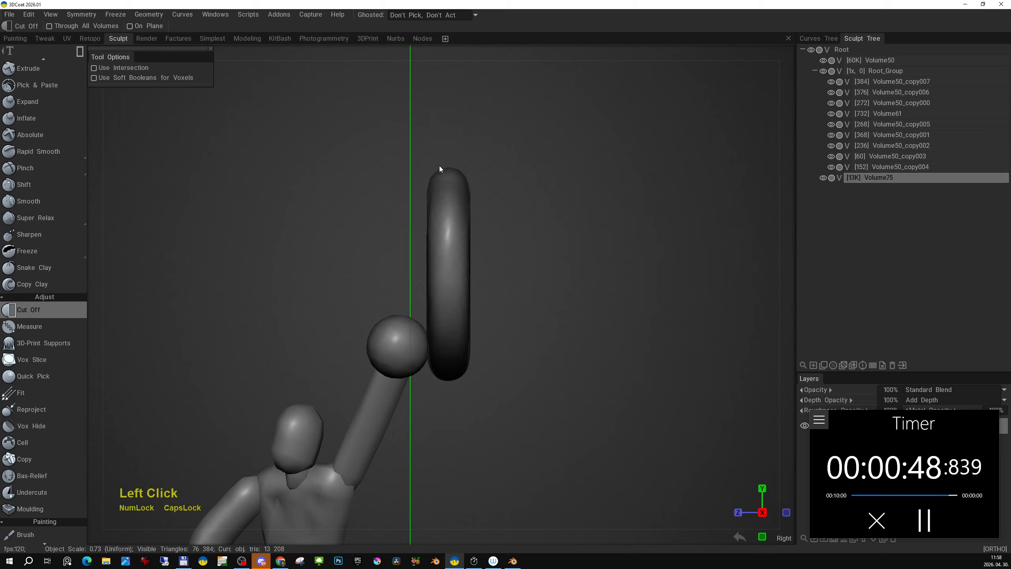
{"action": "left_click_drag", "start_coordinate": [441, 154], "coordinate": [456, 426]}
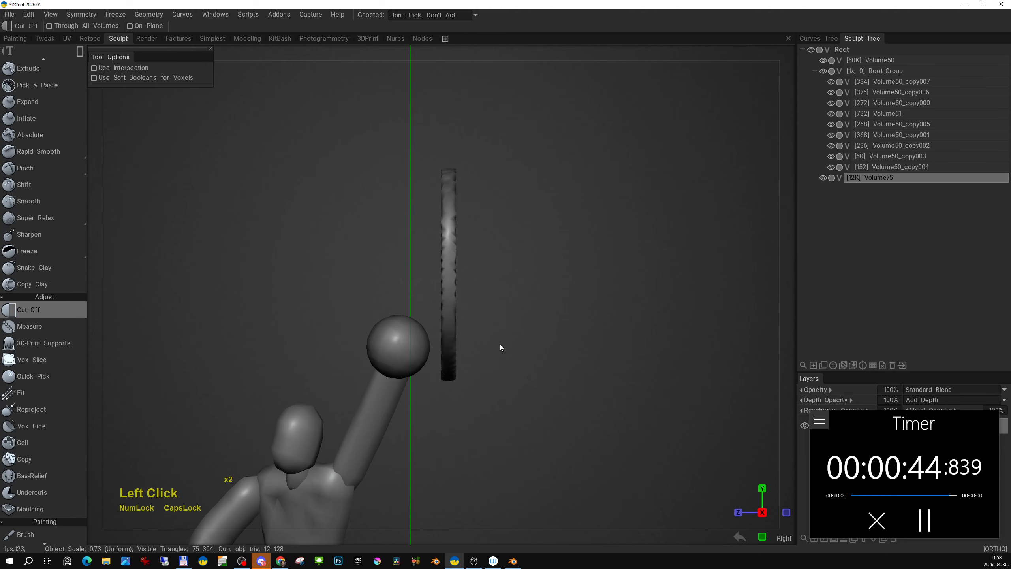
Add a new volume and draw a closed ring beside the figure in the top view with the voxel Sphere tool at radius 3.22
{"action": "key", "text": "KP_2"}
{"action": "right_click_drag", "start_coordinate": [500, 344], "coordinate": [472, 373]}
{"action": "middle_click_drag", "start_coordinate": [472, 372], "coordinate": [532, 307]}
{"action": "key", "text": "KP_7"}
{"action": "right_click_drag", "start_coordinate": [532, 307], "coordinate": [514, 274]}
{"action": "key", "text": "space"}
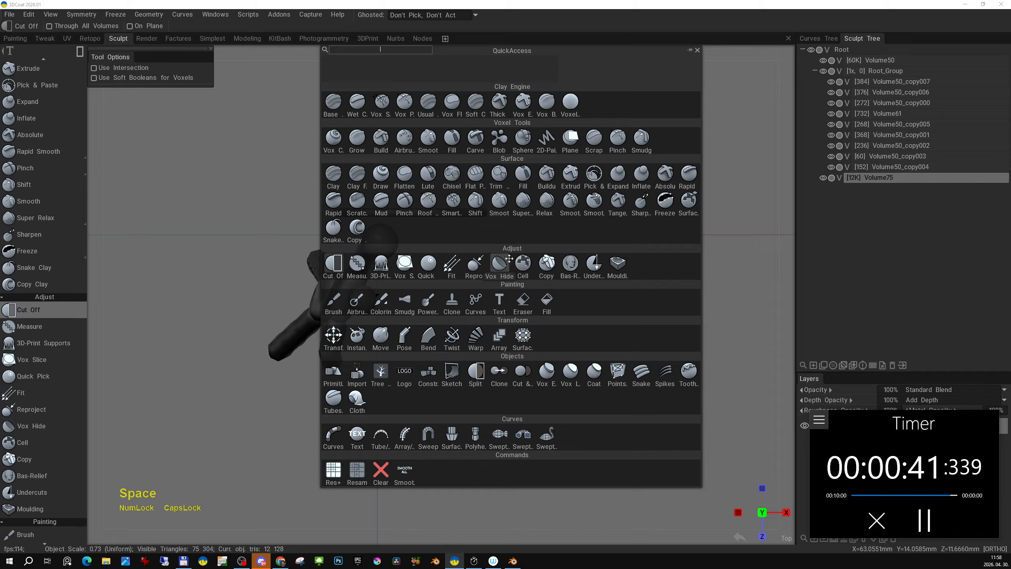
{"action": "left_click", "coordinate": [525, 141]}
{"action": "left_click", "coordinate": [814, 365]}
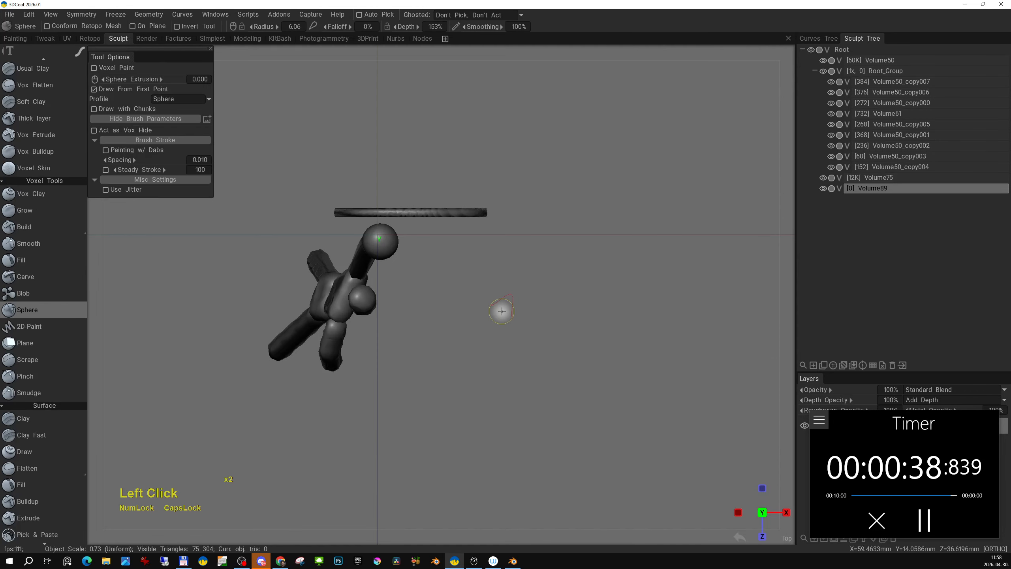
{"action": "right_click_drag", "start_coordinate": [501, 311], "coordinate": [495, 311]}
{"action": "mouse_move", "coordinate": [510, 293]}
{"action": "left_mouse_down"}
{"action": "mouse_move", "coordinate": [530, 327]}
{"action": "mouse_move", "coordinate": [515, 281]}
{"action": "left_mouse_up"}
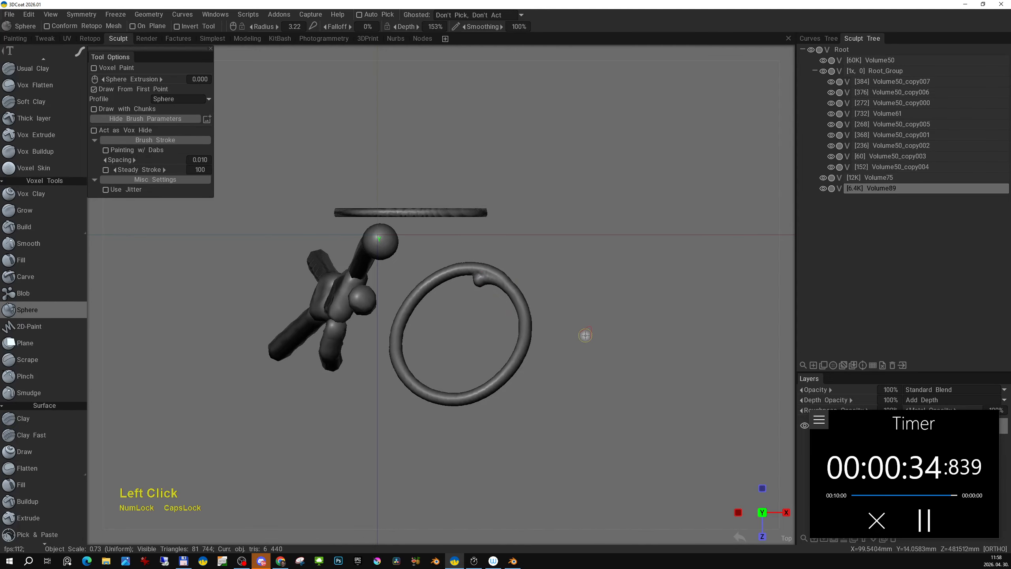
Shrink the ring to about half its size with the Transform tool and move it in front of the board in the top view
{"action": "key", "text": "space"}
{"action": "left_click", "coordinate": [401, 392]}
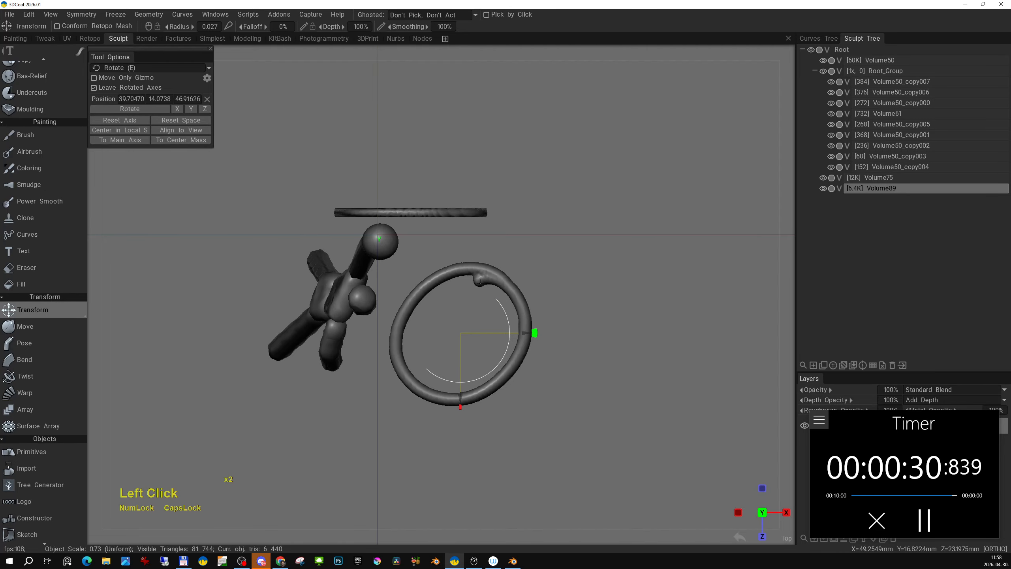
{"action": "key", "text": "q"}
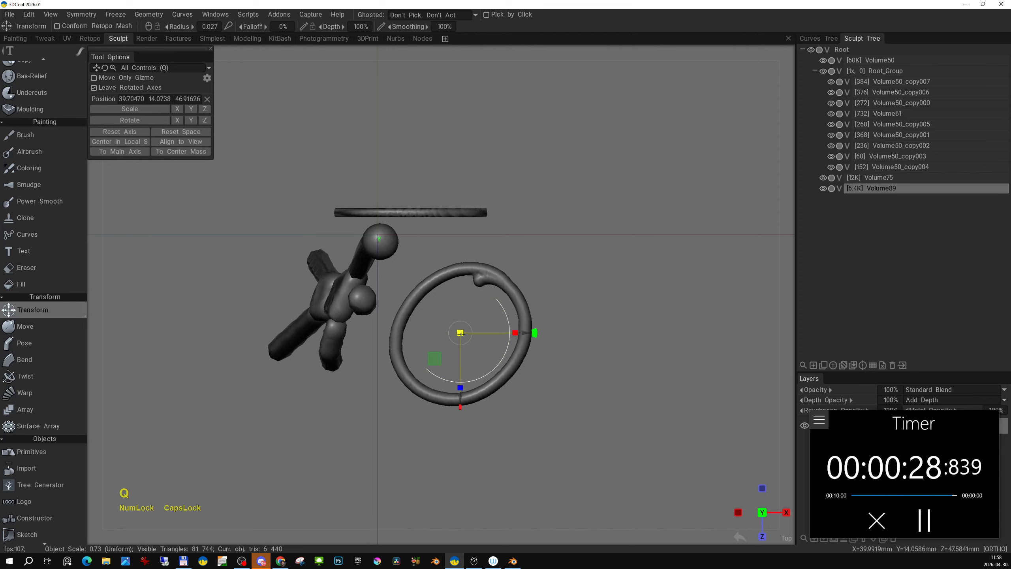
{"action": "left_click_drag", "start_coordinate": [461, 333], "coordinate": [414, 244]}
Raise the ring in the right view to the board's lower edge beneath the sphere, at a Y position of about 179.18
{"action": "key", "text": "KP_6"}
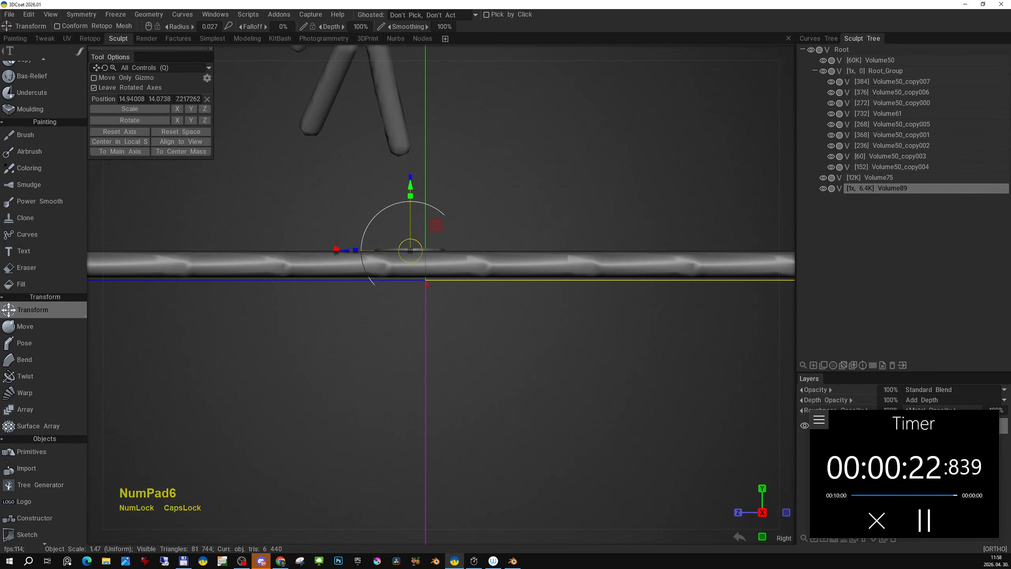
{"action": "middle_click_drag", "start_coordinate": [486, 187], "coordinate": [469, 367], "text": "alt"}
{"action": "right_click_drag", "start_coordinate": [469, 367], "coordinate": [433, 314], "text": "alt"}
{"action": "left_click_drag", "start_coordinate": [415, 316], "coordinate": [425, 108]}
{"action": "middle_click_drag", "start_coordinate": [499, 284], "coordinate": [449, 292]}
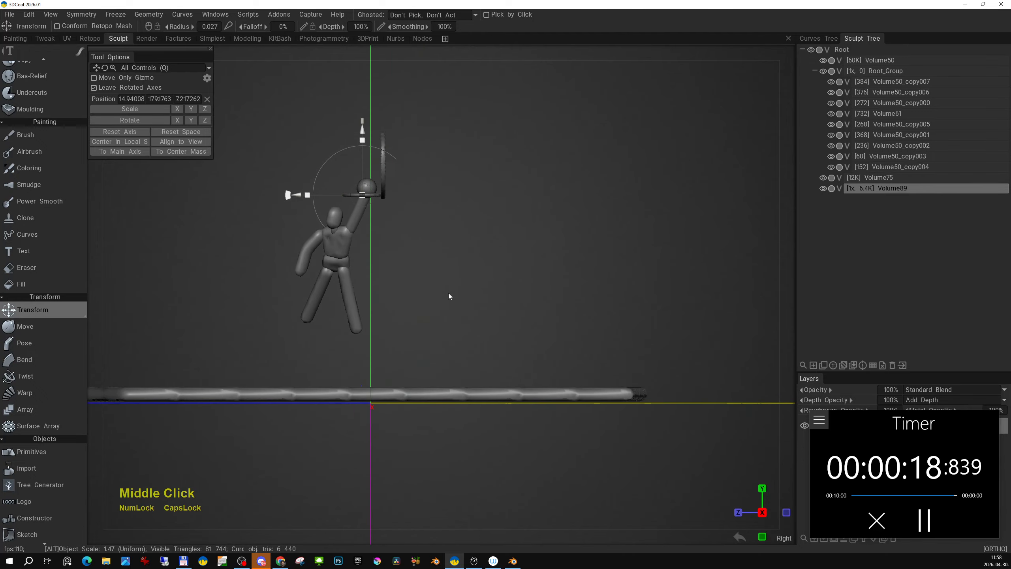
Add a new volume and draw a curved pole from behind the board down through the ground, using the Sphere tool at radius 7 with Steady Stroke
{"action": "key", "text": "space"}
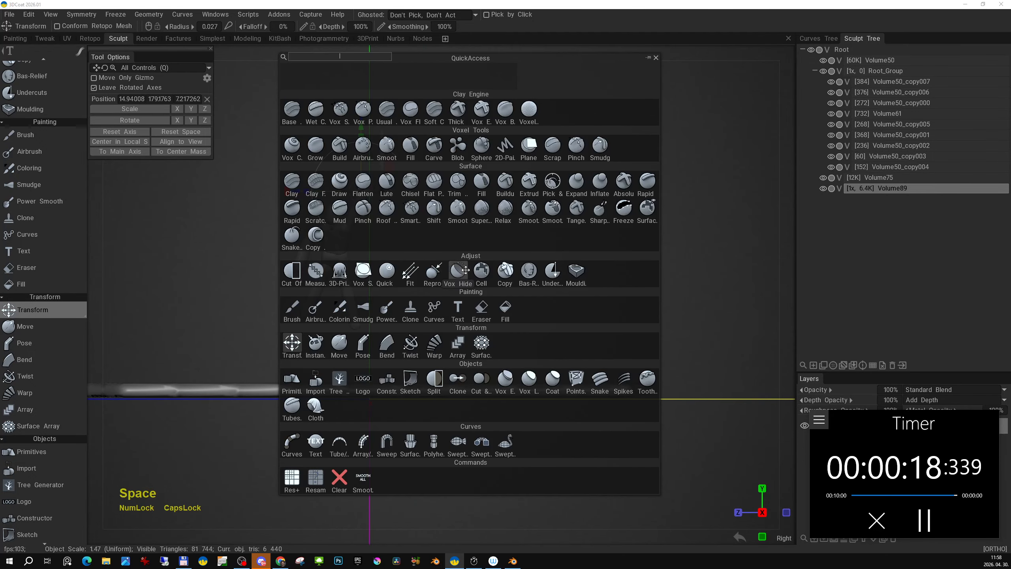
{"action": "left_click", "coordinate": [482, 146]}
{"action": "right_click_drag", "start_coordinate": [598, 286], "coordinate": [617, 281], "text": "alt"}
{"action": "middle_click_drag", "start_coordinate": [617, 281], "coordinate": [638, 273], "text": "alt"}
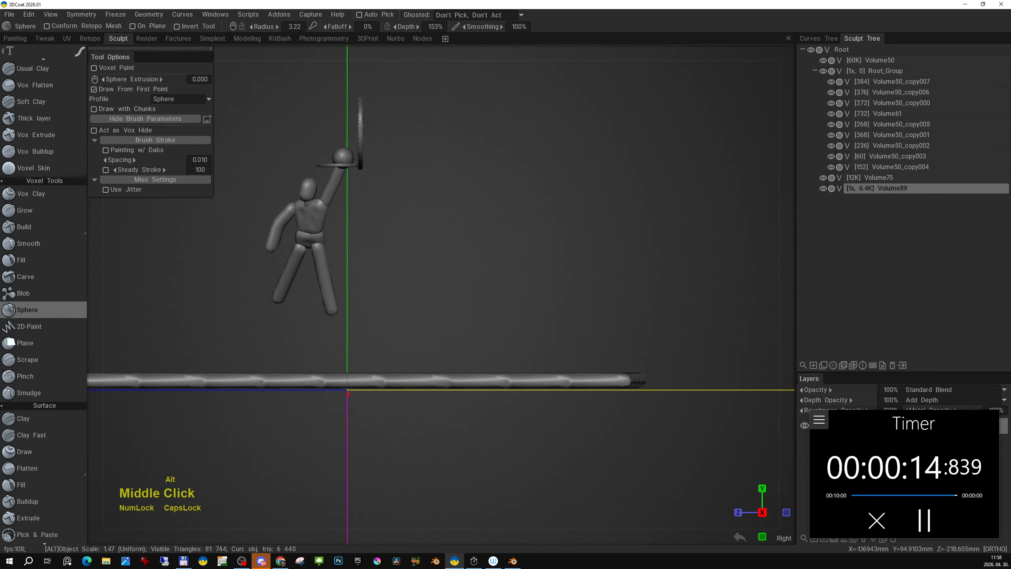
{"action": "left_click", "coordinate": [814, 365]}
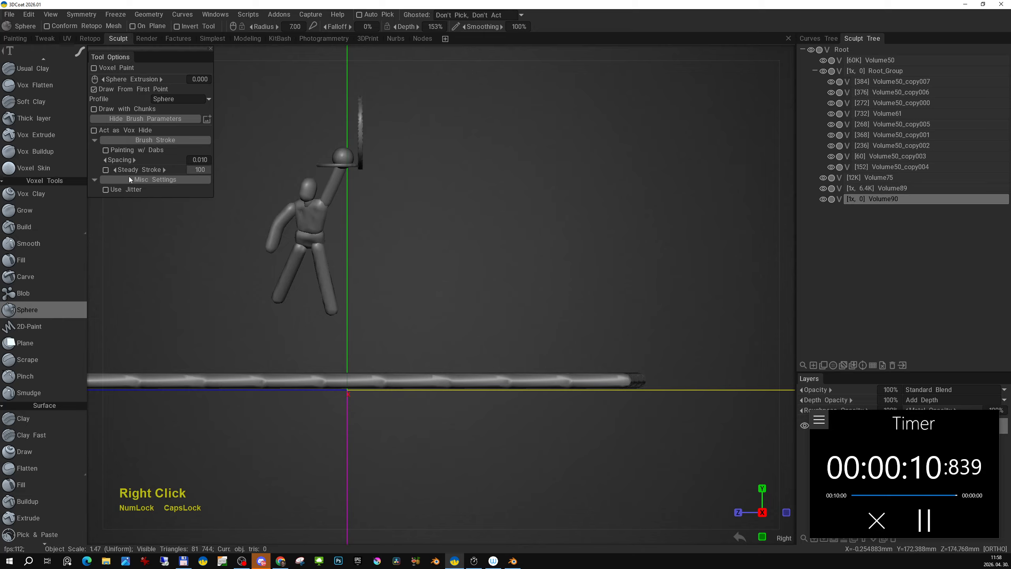
{"action": "left_click", "coordinate": [106, 170]}
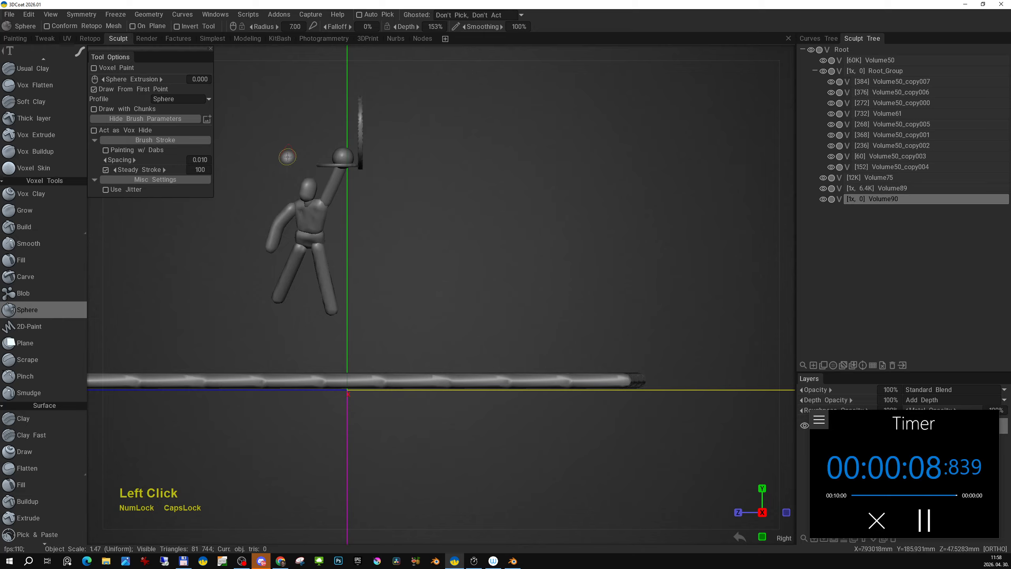
{"action": "mouse_move", "coordinate": [382, 159]}
{"action": "left_mouse_down"}
{"action": "mouse_move", "coordinate": [438, 167]}
{"action": "mouse_move", "coordinate": [497, 227]}
{"action": "mouse_move", "coordinate": [553, 351]}
{"action": "mouse_move", "coordinate": [583, 457]}
{"action": "left_mouse_up"}
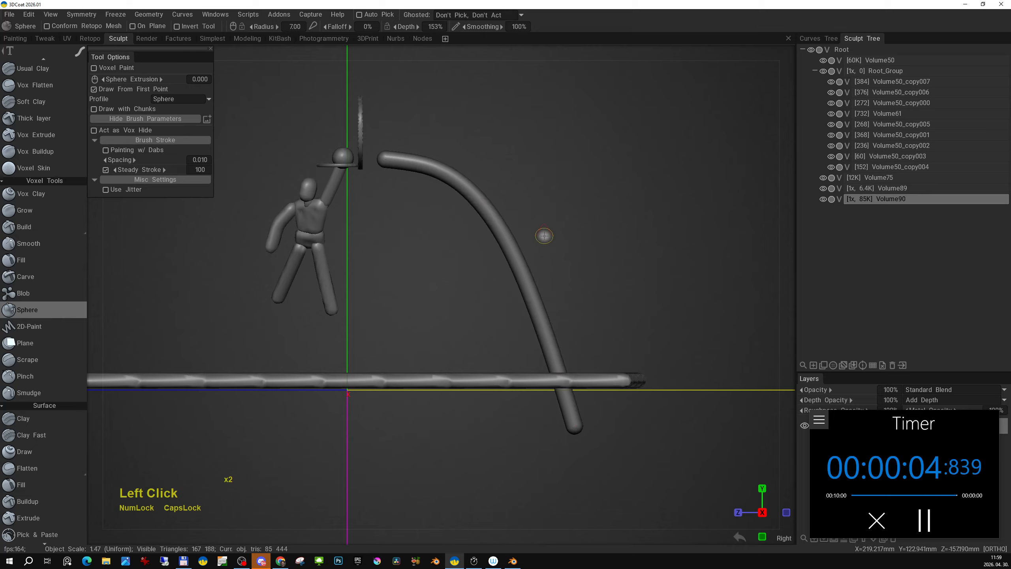
Move the pole against the back of the board in the right view and center it on the board in the front view
{"action": "key", "text": "g"}
{"action": "left_click", "coordinate": [521, 230]}
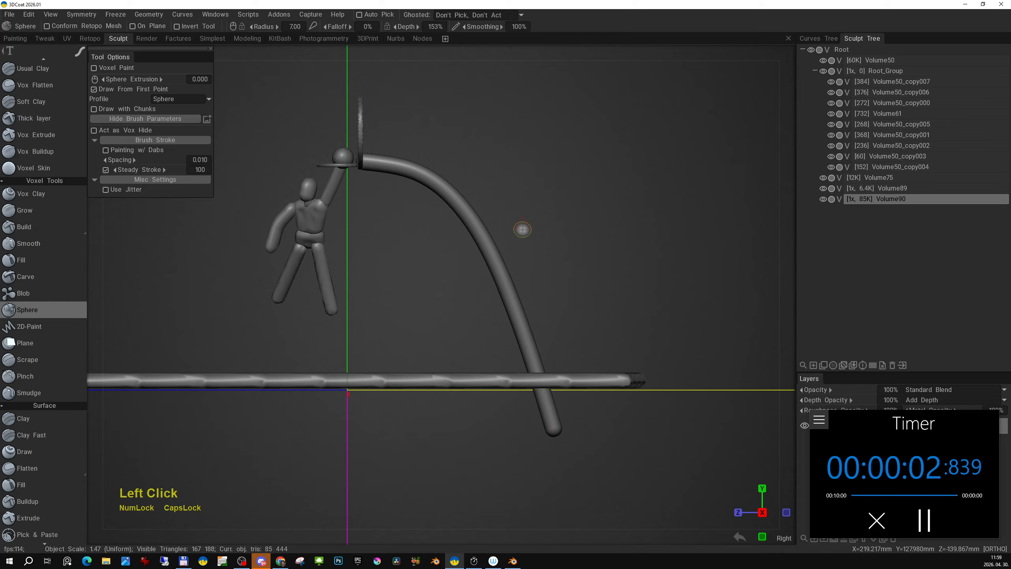
{"action": "key", "text": "KP_2"}
{"action": "middle_click_drag", "start_coordinate": [319, 267], "coordinate": [382, 279], "text": "alt"}
{"action": "right_click_drag", "start_coordinate": [382, 279], "coordinate": [392, 283], "text": "alt"}
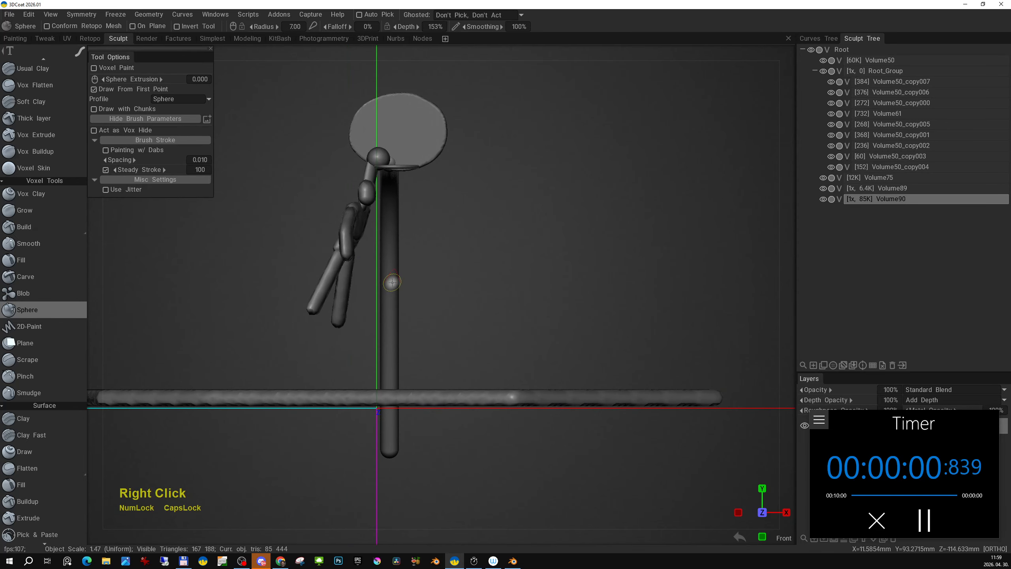
{"action": "key", "text": "g"}
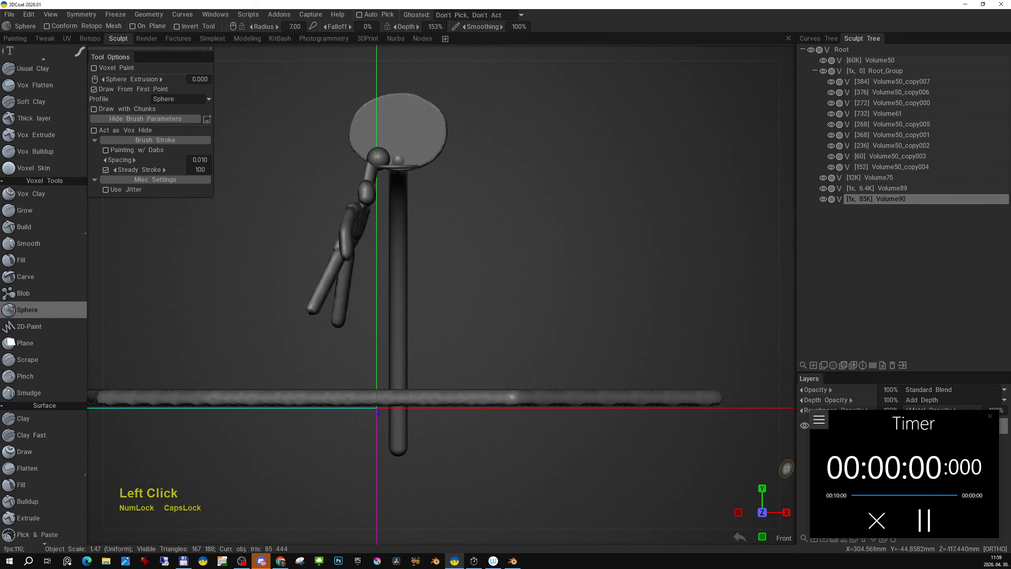
Examine the finished figure, ring, board and curved pole from several angles above and beside the ground slab
{"action": "left_click_drag", "start_coordinate": [598, 260], "coordinate": [548, 295], "text": "alt"}
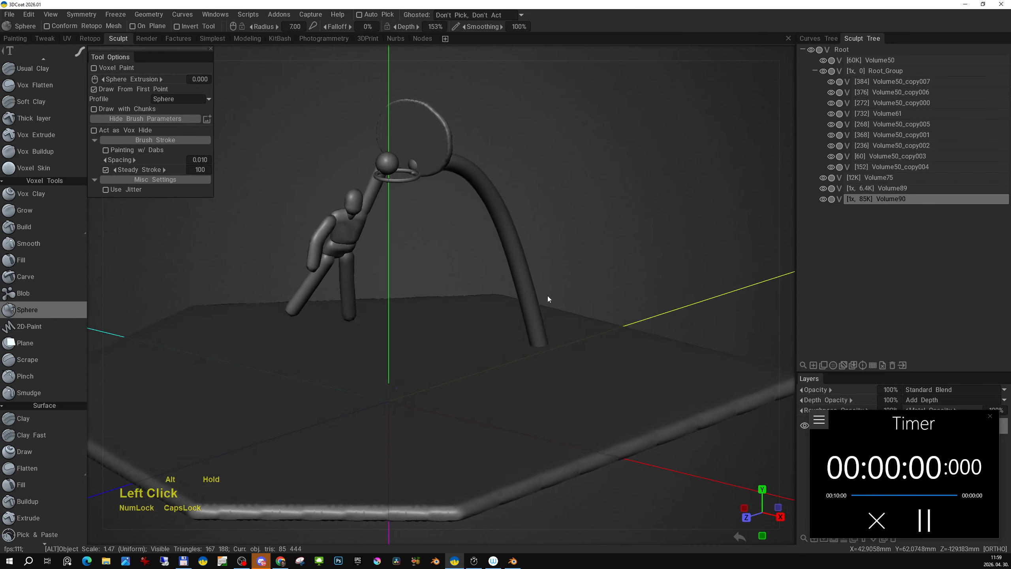
{"action": "middle_click_drag", "start_coordinate": [547, 295], "coordinate": [557, 354], "text": "alt"}
{"action": "left_click_drag", "start_coordinate": [556, 354], "coordinate": [611, 345], "text": "alt"}
{"action": "right_click_drag", "start_coordinate": [611, 345], "coordinate": [533, 244], "text": "alt"}
{"action": "left_click_drag", "start_coordinate": [533, 244], "coordinate": [613, 266], "text": "alt"}
{"action": "right_click_drag", "start_coordinate": [613, 266], "coordinate": [598, 291], "text": "alt"}
{"action": "left_click_drag", "start_coordinate": [597, 291], "coordinate": [430, 311], "text": "alt"}
{"action": "right_click_drag", "start_coordinate": [430, 311], "coordinate": [421, 299], "text": "alt"}
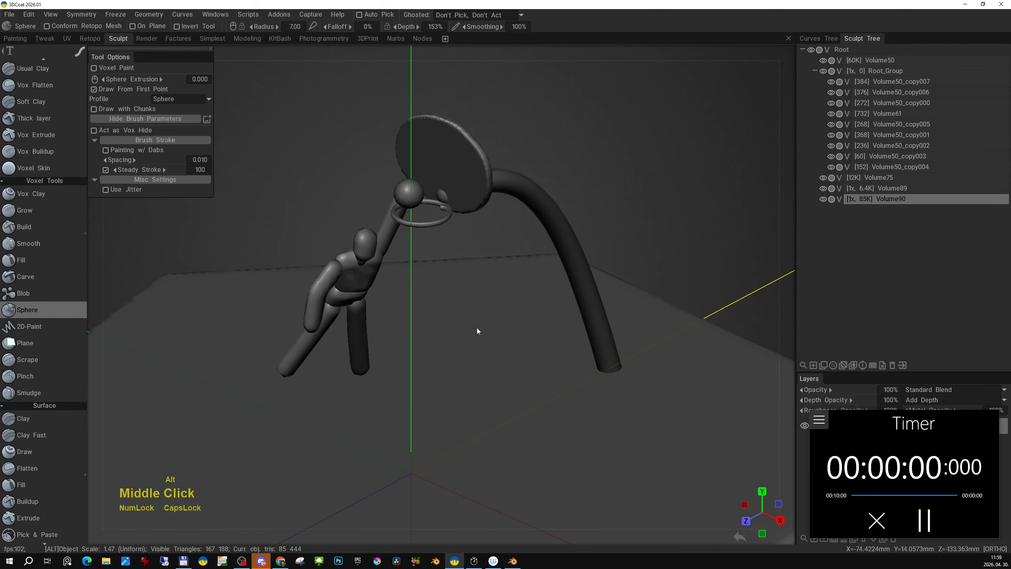
{"action": "left_click_drag", "start_coordinate": [477, 328], "coordinate": [479, 306], "text": "alt"}
{"action": "right_click_drag", "start_coordinate": [480, 304], "coordinate": [483, 253], "text": "alt"}
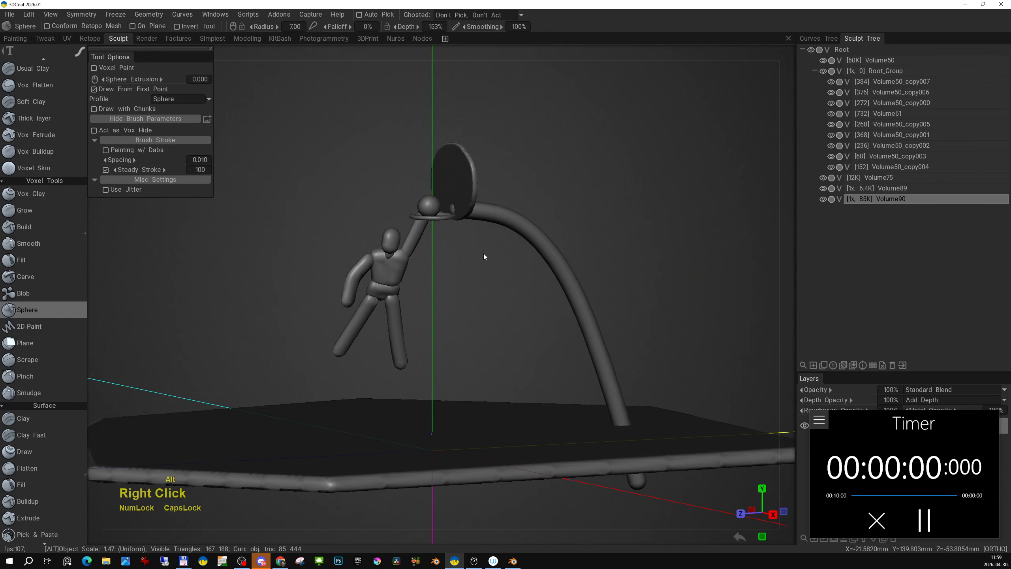
{"action": "left_click_drag", "start_coordinate": [484, 252], "coordinate": [615, 281], "text": "alt"}
{"action": "right_click_drag", "start_coordinate": [615, 282], "coordinate": [616, 276], "text": "alt"}
{"action": "left_click_drag", "start_coordinate": [615, 277], "coordinate": [527, 305], "text": "alt"}
{"action": "middle_click_drag", "start_coordinate": [527, 305], "coordinate": [403, 325], "text": "alt"}
{"action": "right_click_drag", "start_coordinate": [403, 325], "coordinate": [422, 346], "text": "alt"}
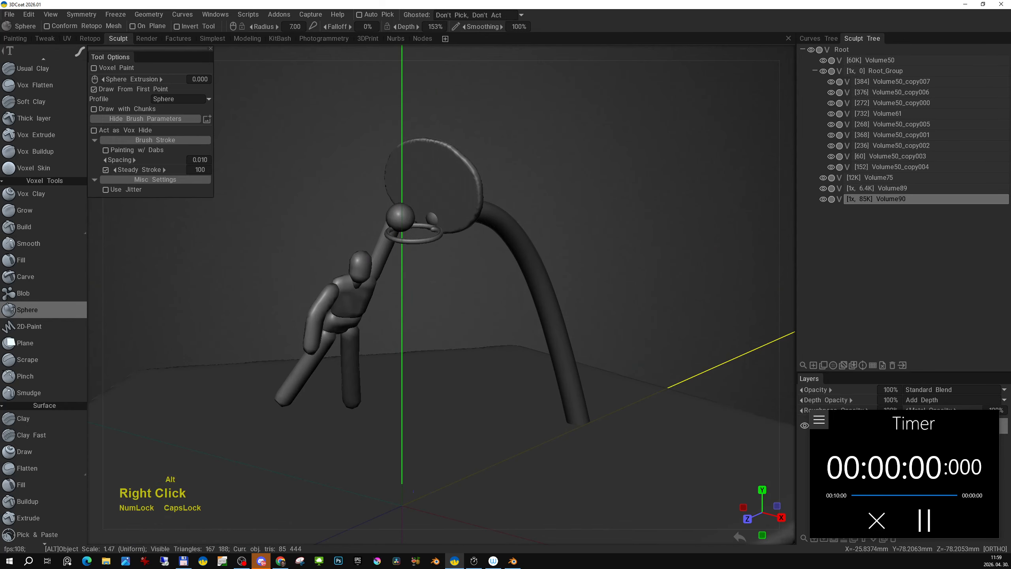
Hide the coordinate axes in the viewport for a clear view of the scene
{"action": "left_click_drag", "start_coordinate": [473, 330], "coordinate": [444, 325], "text": "alt"}
{"action": "right_click_drag", "start_coordinate": [444, 325], "coordinate": [442, 299], "text": "alt"}
{"action": "left_click_drag", "start_coordinate": [508, 296], "coordinate": [511, 284], "text": "alt"}
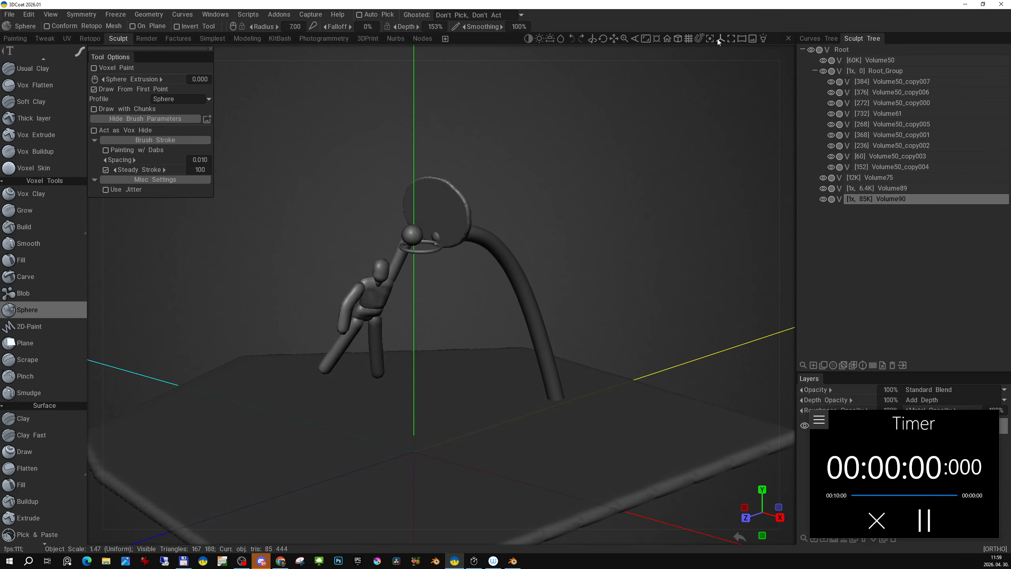
{"action": "left_click", "coordinate": [719, 40]}
Examine the figure, ball, hoop and curved pole without the axes, from the front, from above and from the side
{"action": "left_click_drag", "start_coordinate": [492, 235], "coordinate": [505, 254], "text": "alt"}
{"action": "right_click_drag", "start_coordinate": [505, 254], "coordinate": [507, 239], "text": "alt"}
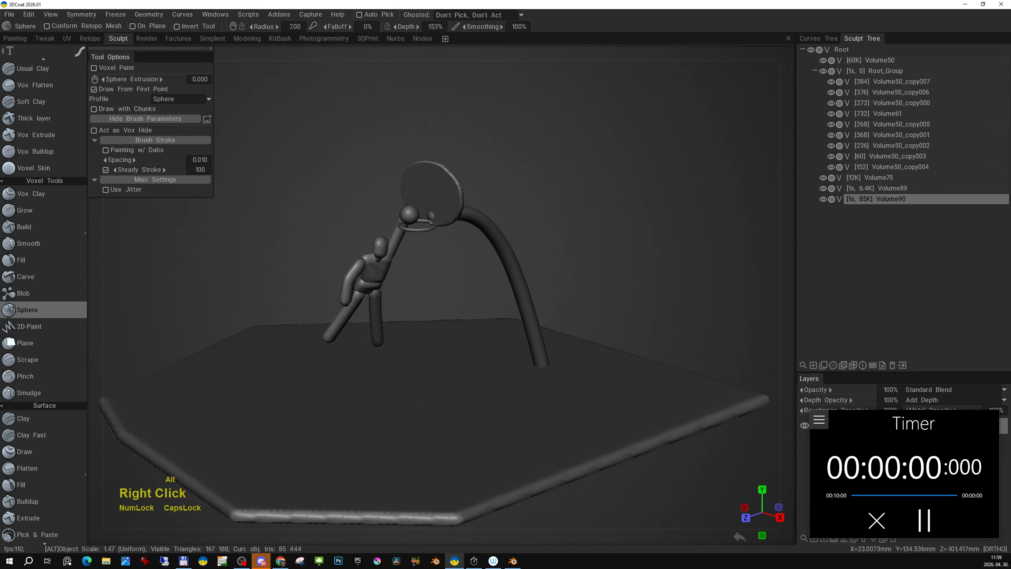
{"action": "left_click_drag", "start_coordinate": [506, 243], "coordinate": [548, 290], "text": "alt"}
{"action": "right_click_drag", "start_coordinate": [547, 290], "coordinate": [548, 273], "text": "alt"}
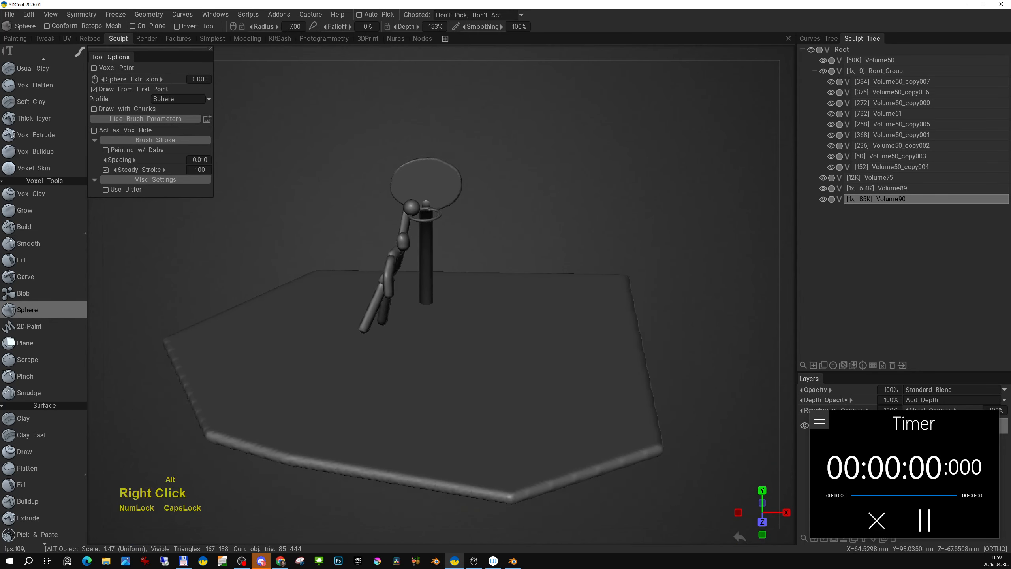
{"action": "left_click_drag", "start_coordinate": [547, 272], "coordinate": [577, 268], "text": "alt"}
{"action": "right_click_drag", "start_coordinate": [577, 268], "coordinate": [582, 285], "text": "alt"}
{"action": "left_click_drag", "start_coordinate": [582, 284], "coordinate": [473, 312], "text": "alt"}
{"action": "middle_click_drag", "start_coordinate": [473, 312], "coordinate": [466, 308], "text": "alt"}
{"action": "left_click_drag", "start_coordinate": [466, 307], "coordinate": [465, 310], "text": "alt"}
{"action": "right_click_drag", "start_coordinate": [464, 308], "coordinate": [481, 341], "text": "alt"}
{"action": "left_click_drag", "start_coordinate": [481, 341], "coordinate": [515, 300], "text": "alt"}
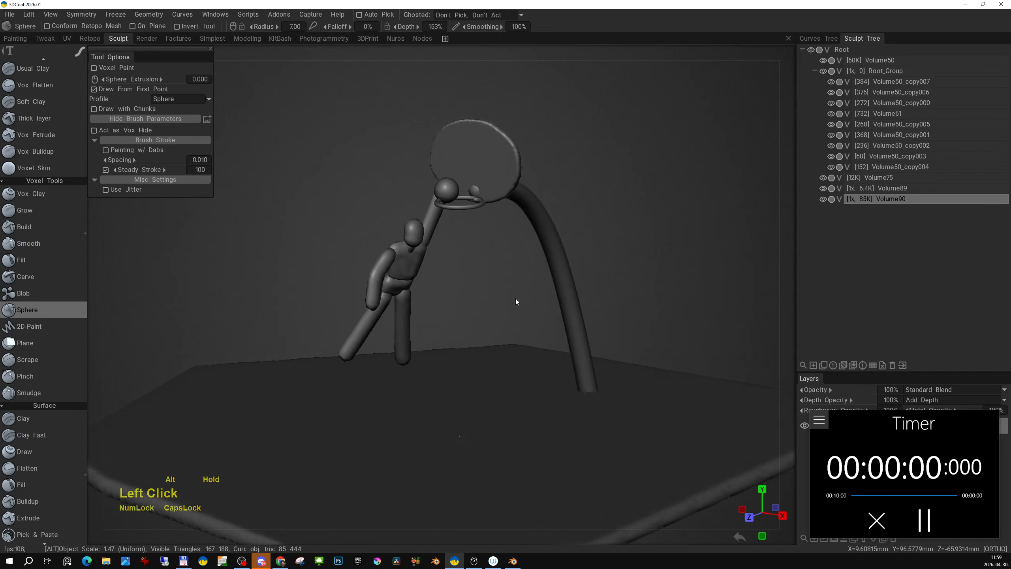
{"action": "middle_click_drag", "start_coordinate": [515, 300], "coordinate": [516, 341], "text": "alt"}
{"action": "left_click_drag", "start_coordinate": [516, 342], "coordinate": [452, 328], "text": "alt"}
{"action": "right_click_drag", "start_coordinate": [452, 326], "coordinate": [461, 307], "text": "alt"}
{"action": "left_click_drag", "start_coordinate": [461, 307], "coordinate": [494, 304], "text": "alt"}
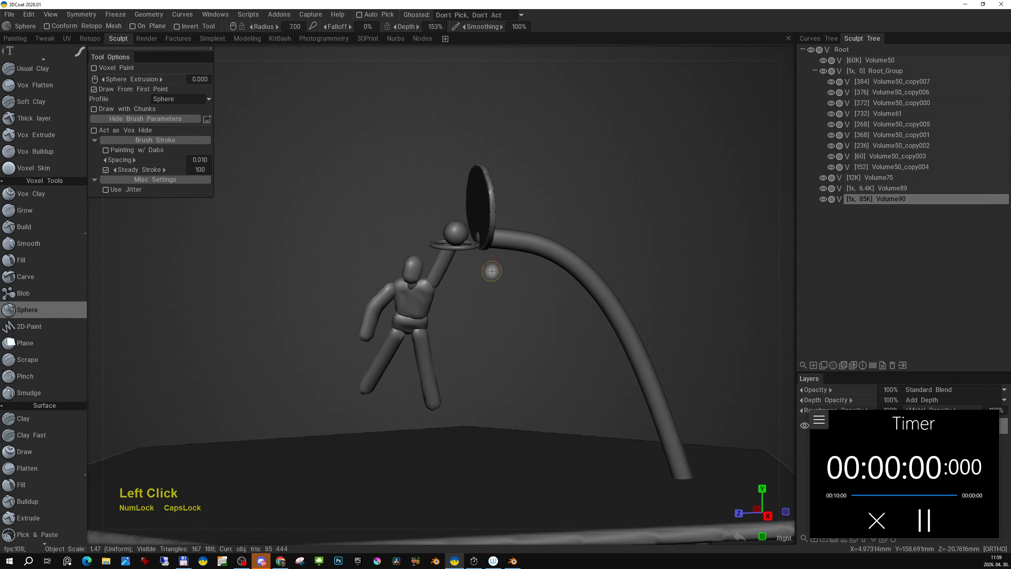
Cut off the part of the curved pole that sticks out below the ground slab, using Cut Off in the right view
{"action": "key", "text": "KP_6"}
{"action": "right_click_drag", "start_coordinate": [492, 271], "coordinate": [451, 249], "text": "alt"}
{"action": "middle_click_drag", "start_coordinate": [451, 248], "coordinate": [414, 227], "text": "alt"}
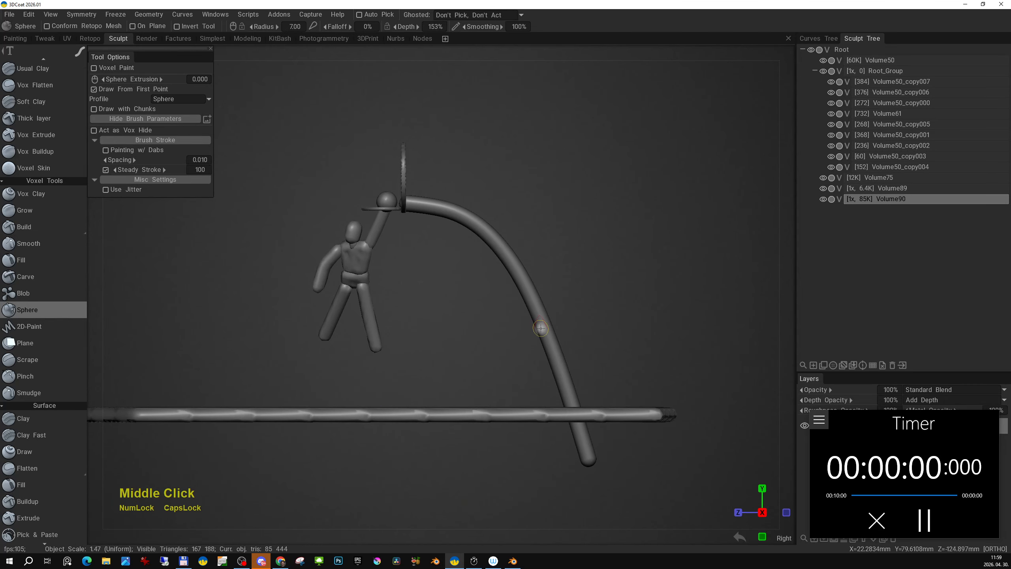
{"action": "key", "text": "space"}
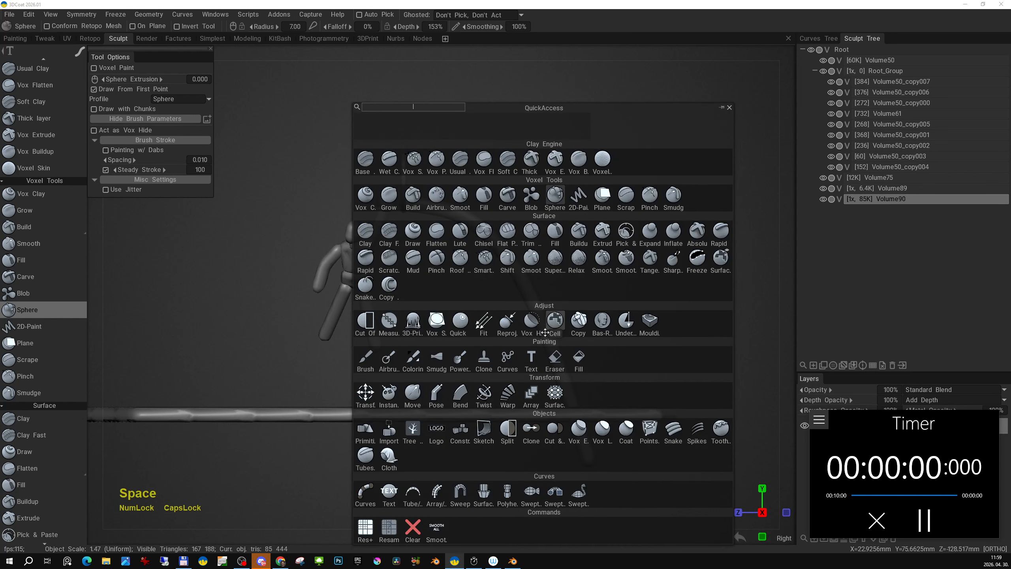
{"action": "left_click", "coordinate": [365, 321]}
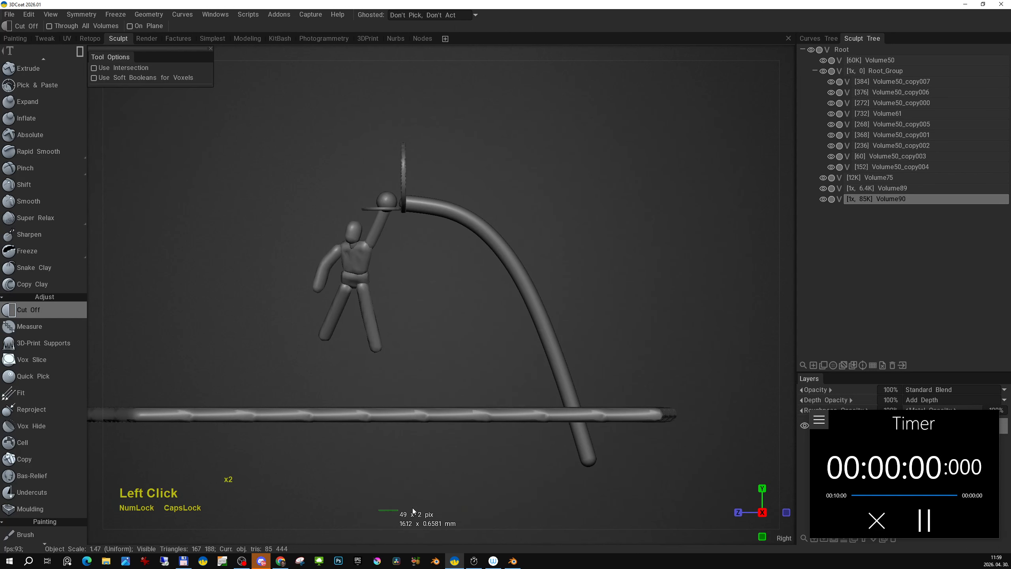
{"action": "left_click_drag", "start_coordinate": [633, 412], "coordinate": [632, 413]}
Examine the trimmed pole's base on the slab and the dunking figure from several distances and angles
{"action": "right_click_drag", "start_coordinate": [518, 347], "coordinate": [496, 338], "text": "alt"}
{"action": "left_click_drag", "start_coordinate": [497, 339], "coordinate": [556, 365], "text": "alt"}
{"action": "right_click_drag", "start_coordinate": [555, 364], "coordinate": [593, 398], "text": "alt"}
{"action": "left_click_drag", "start_coordinate": [593, 398], "coordinate": [519, 364], "text": "alt"}
{"action": "middle_click", "coordinate": [524, 350], "text": "alt"}
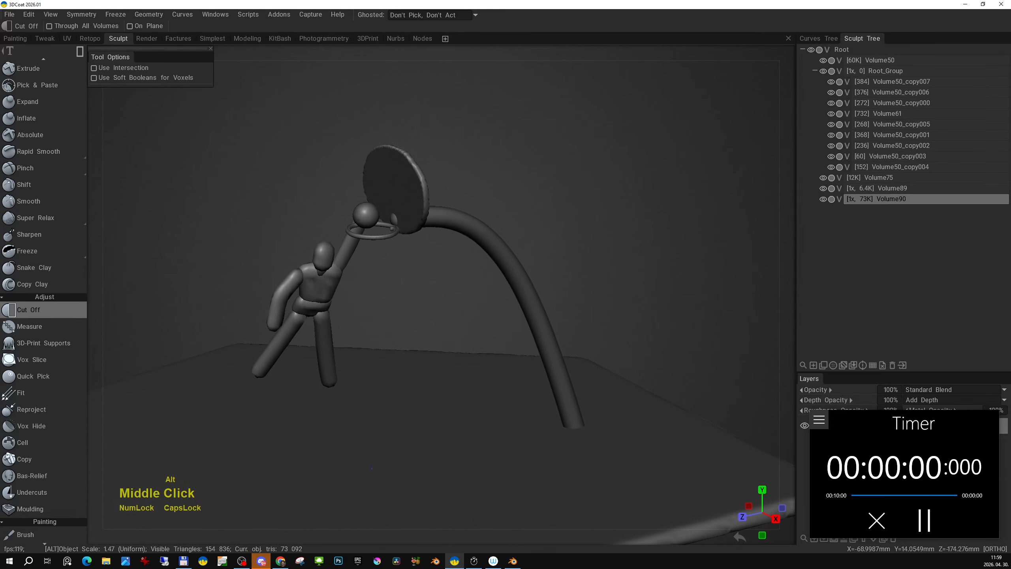
{"action": "middle_click_drag", "start_coordinate": [527, 341], "coordinate": [531, 385], "text": "alt"}
{"action": "right_click_drag", "start_coordinate": [532, 386], "coordinate": [534, 370], "text": "alt"}
{"action": "middle_click_drag", "start_coordinate": [534, 371], "coordinate": [534, 330], "text": "alt"}
{"action": "right_click_drag", "start_coordinate": [534, 331], "coordinate": [528, 311], "text": "alt"}
{"action": "left_click_drag", "start_coordinate": [528, 311], "coordinate": [546, 333], "text": "alt"}
{"action": "middle_click_drag", "start_coordinate": [545, 332], "coordinate": [583, 318], "text": "alt"}
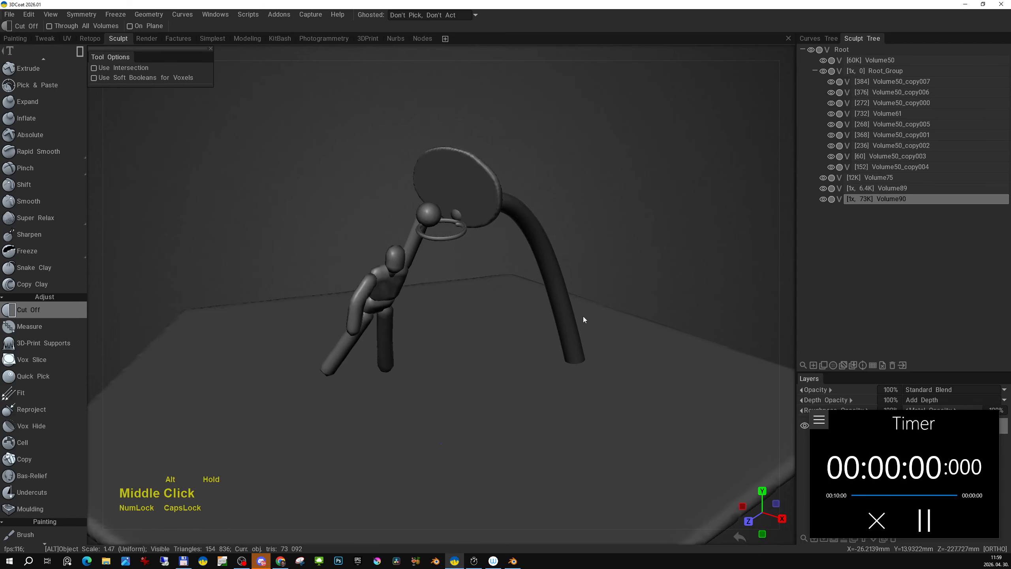
{"action": "right_click_drag", "start_coordinate": [584, 318], "coordinate": [602, 339], "text": "alt"}
{"action": "middle_click_drag", "start_coordinate": [601, 339], "coordinate": [600, 355], "text": "alt"}
{"action": "right_click_drag", "start_coordinate": [601, 355], "coordinate": [615, 368], "text": "alt"}
{"action": "left_click_drag", "start_coordinate": [615, 368], "coordinate": [615, 363], "text": "alt"}
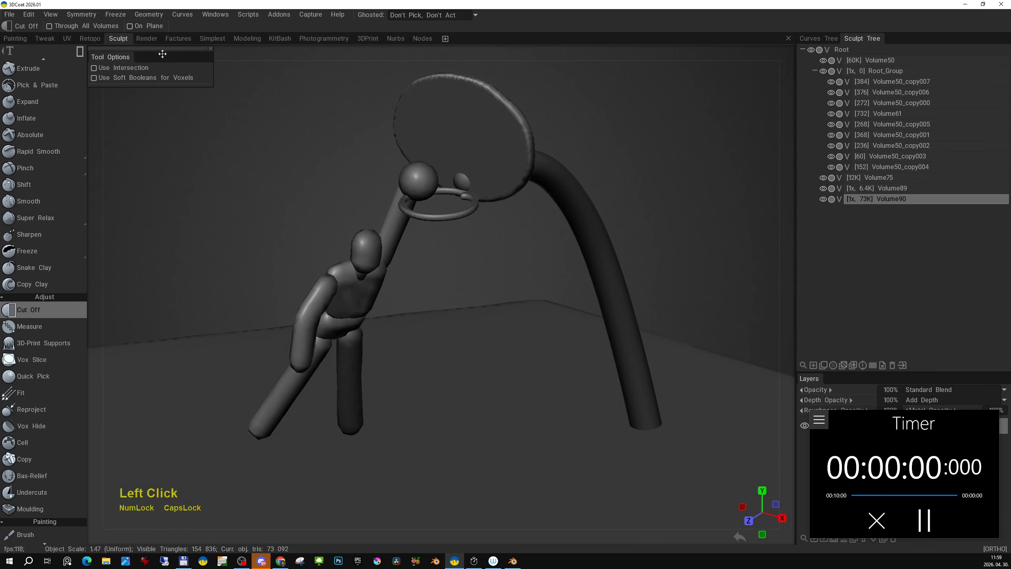
Preview the scene in the Render room, zooming and orbiting around it, and return to the Sculpt room
{"action": "left_click", "coordinate": [150, 40]}
{"action": "mouse_move", "coordinate": [571, 285]}
{"action": "right_mouse_down", "text": "alt"}
{"action": "mouse_move", "coordinate": [536, 274]}
{"action": "mouse_move", "coordinate": [563, 289]}
{"action": "right_mouse_up", "text": "alt"}
{"action": "left_click_drag", "start_coordinate": [563, 289], "coordinate": [550, 291], "text": "alt"}
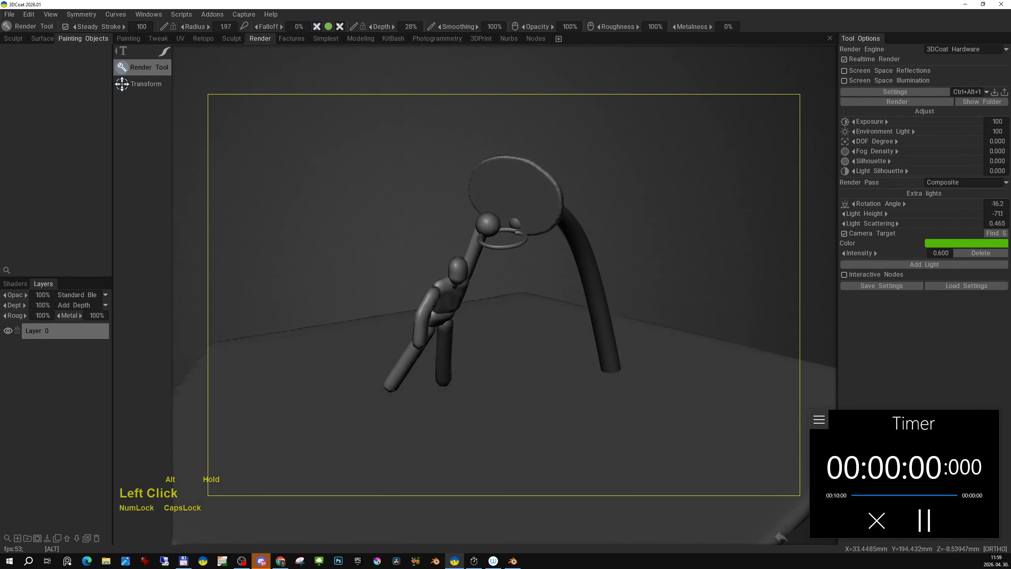
{"action": "left_click", "coordinate": [232, 39]}
Apply the plain light grey shader to all visible volumes and turn the shaded display on
{"action": "right_click_drag", "start_coordinate": [534, 259], "coordinate": [542, 279], "text": "alt"}
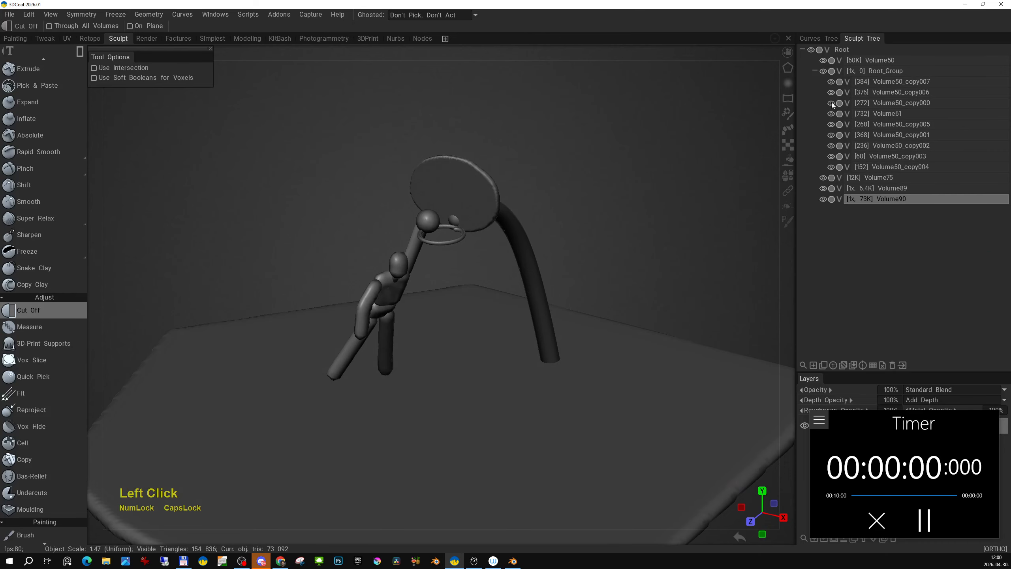
{"action": "left_click", "coordinate": [790, 163]}
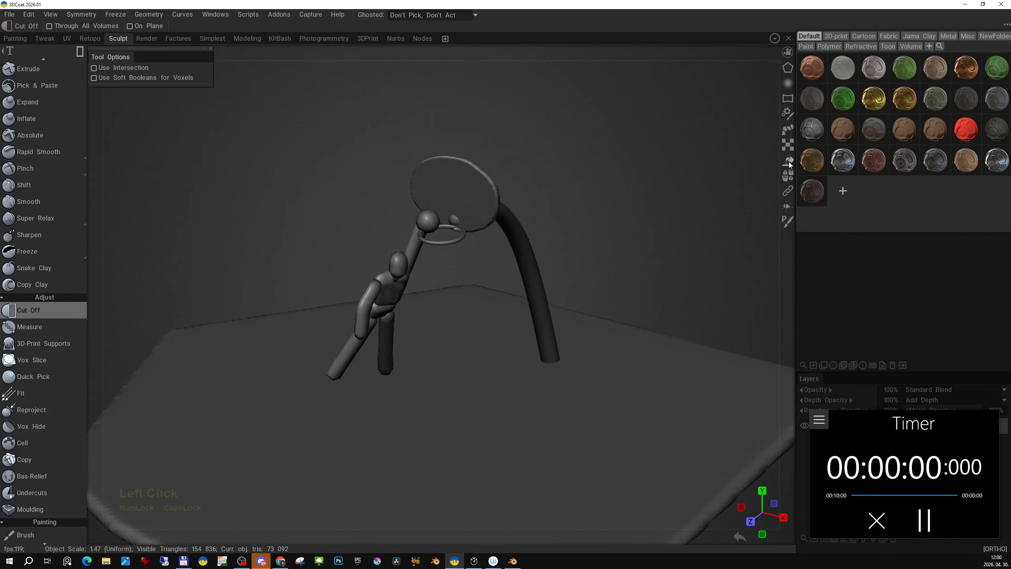
{"action": "right_click", "coordinate": [843, 68]}
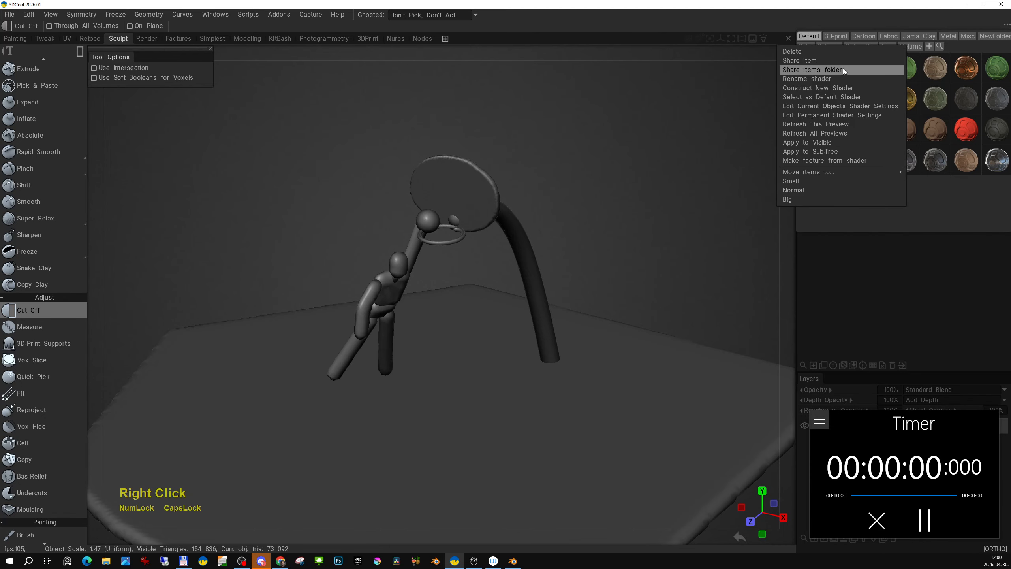
{"action": "left_click", "coordinate": [833, 141]}
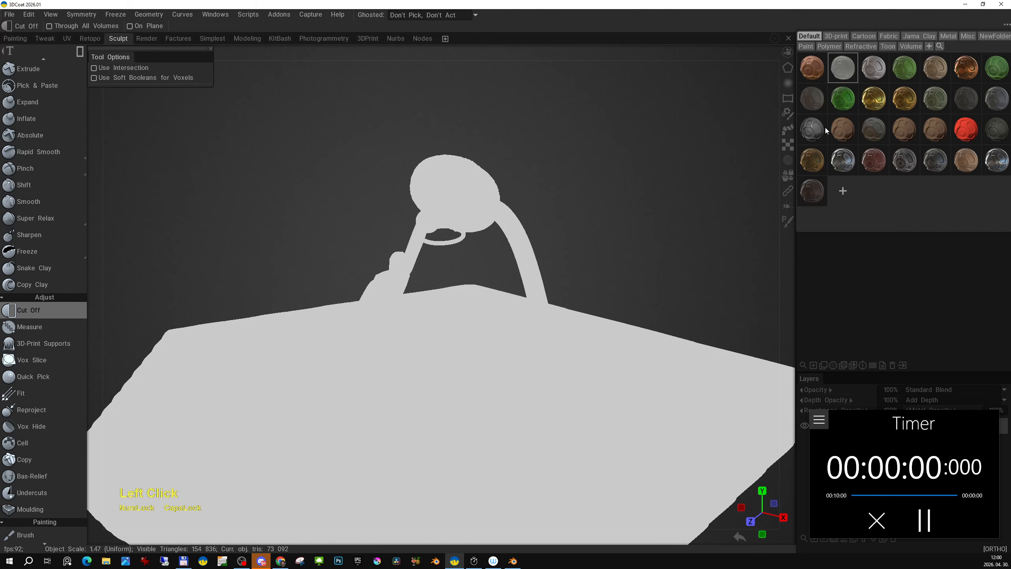
{"action": "middle_click_drag", "start_coordinate": [573, 183], "coordinate": [576, 177], "text": "alt"}
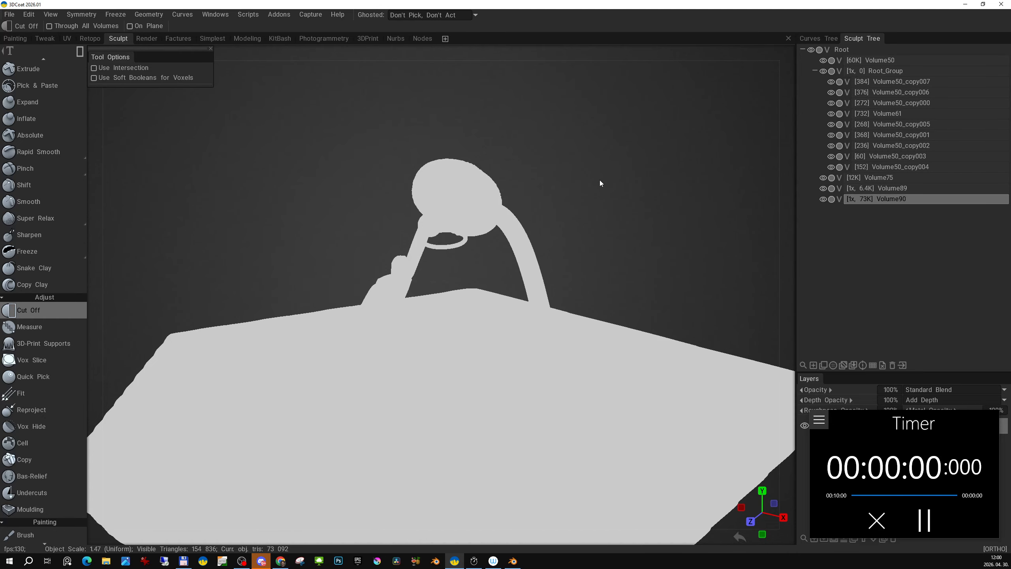
{"action": "key", "text": "5"}
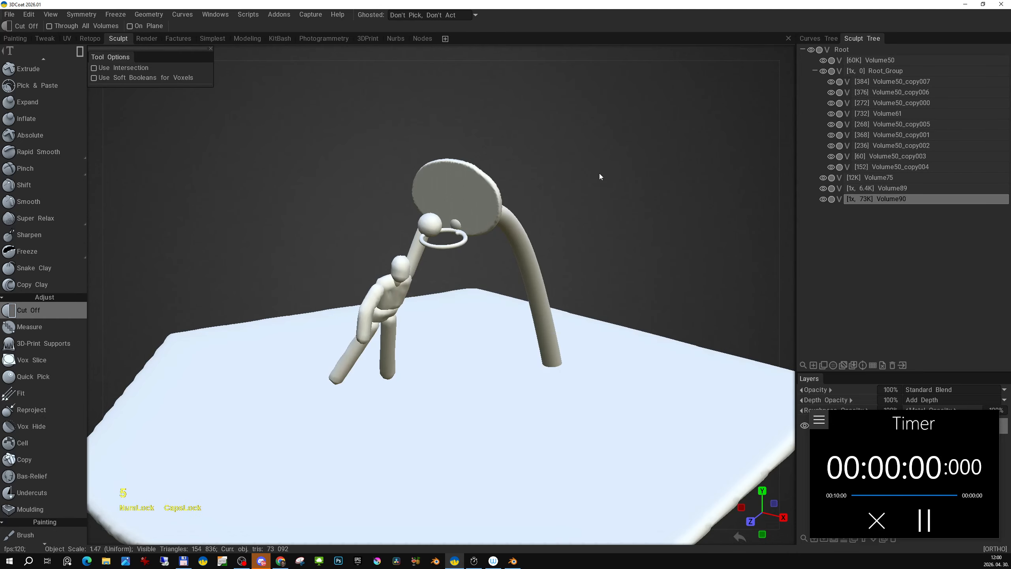
Switch to the Render room and delete the green extra light
{"action": "left_click", "coordinate": [149, 39]}
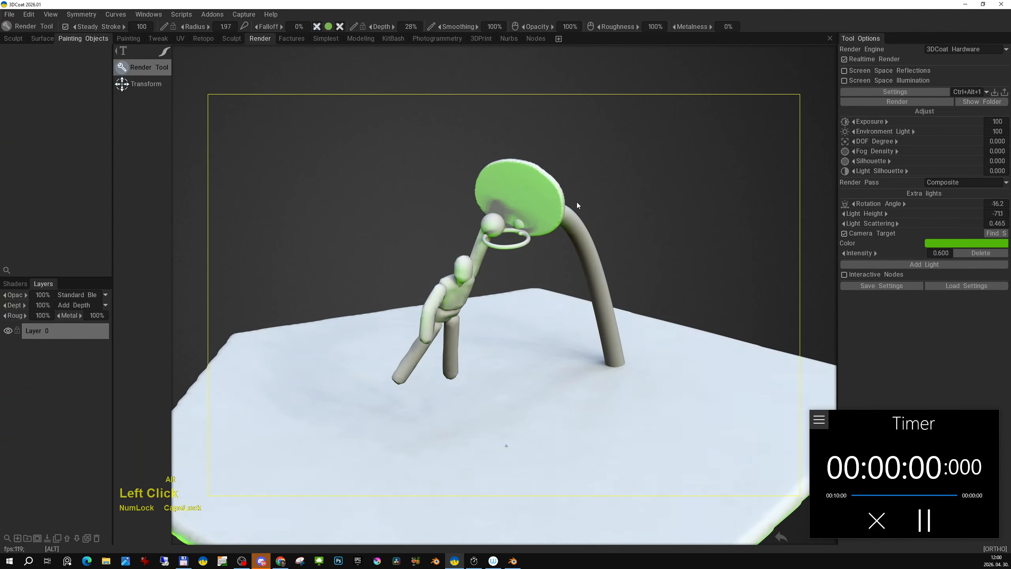
{"action": "middle_click_drag", "start_coordinate": [577, 202], "coordinate": [559, 200], "text": "alt"}
{"action": "left_click_drag", "start_coordinate": [559, 201], "coordinate": [606, 196], "text": "alt"}
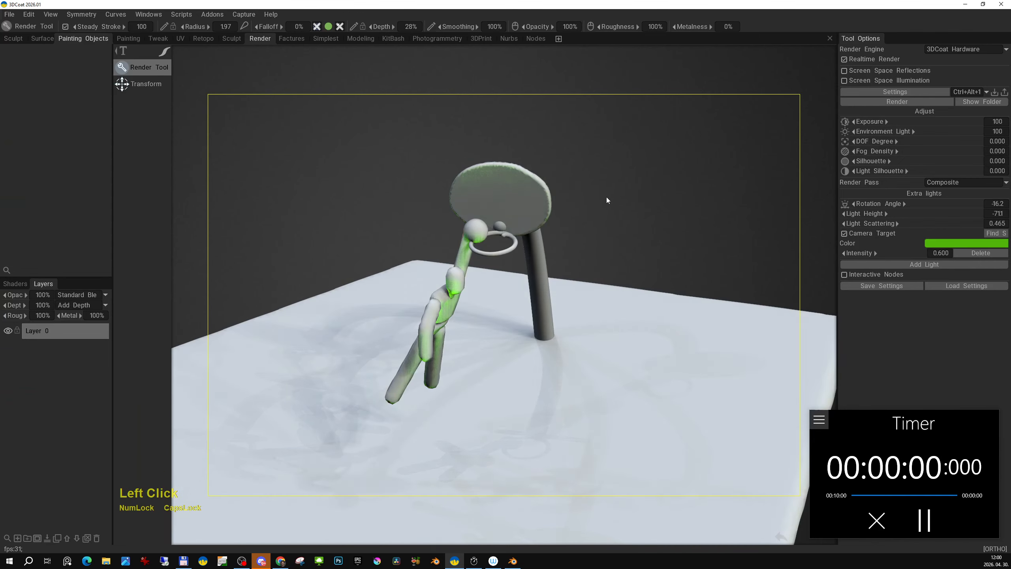
{"action": "left_click", "coordinate": [980, 253]}
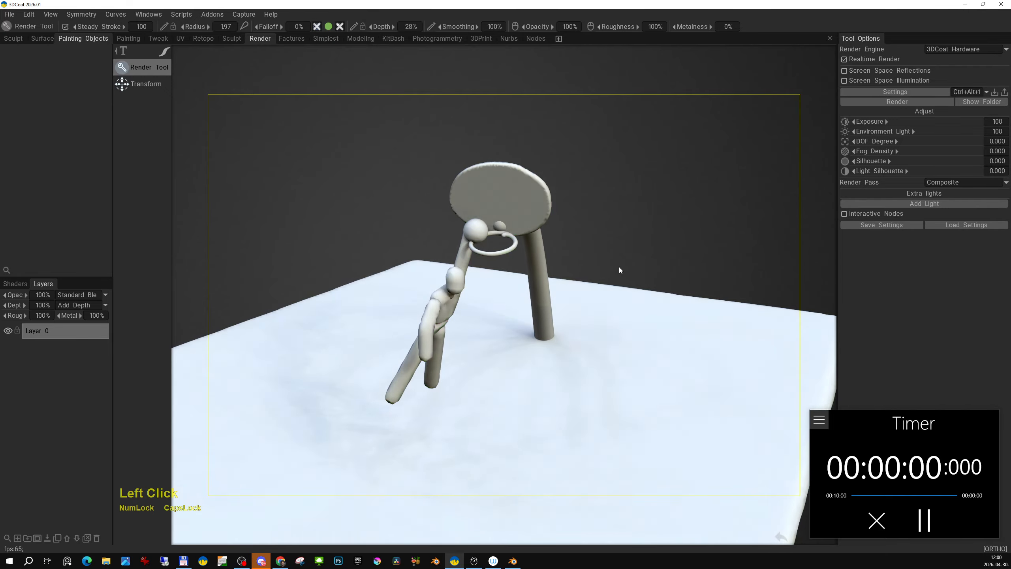
{"action": "left_click_drag", "start_coordinate": [620, 267], "coordinate": [615, 278], "text": "alt"}
Change the environment map for neutral grey lighting and rotate it so the pole's shadow stretches across the slab past the figure
{"action": "mouse_move", "coordinate": [744, 47]}
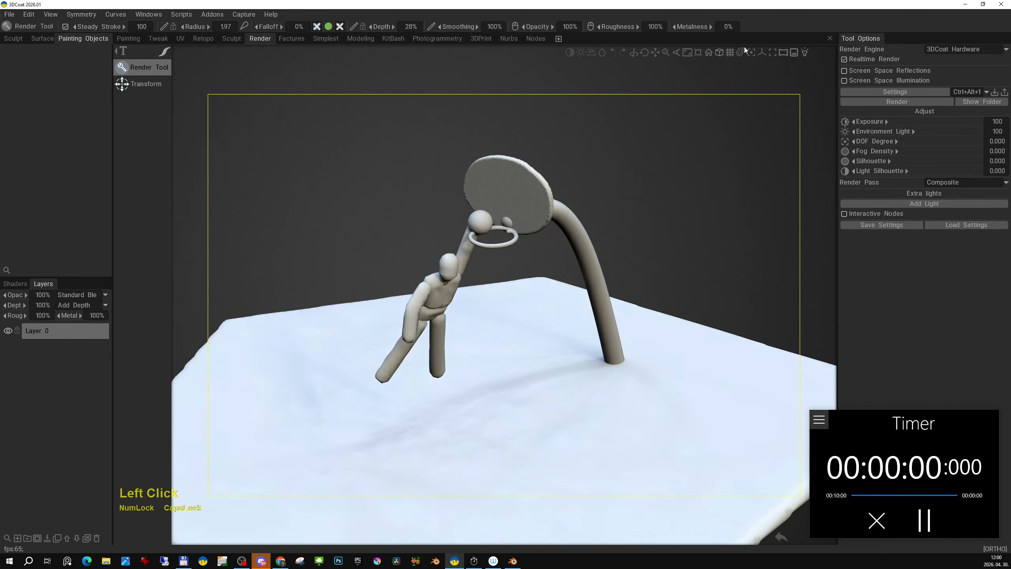
{"action": "left_click", "coordinate": [794, 53]}
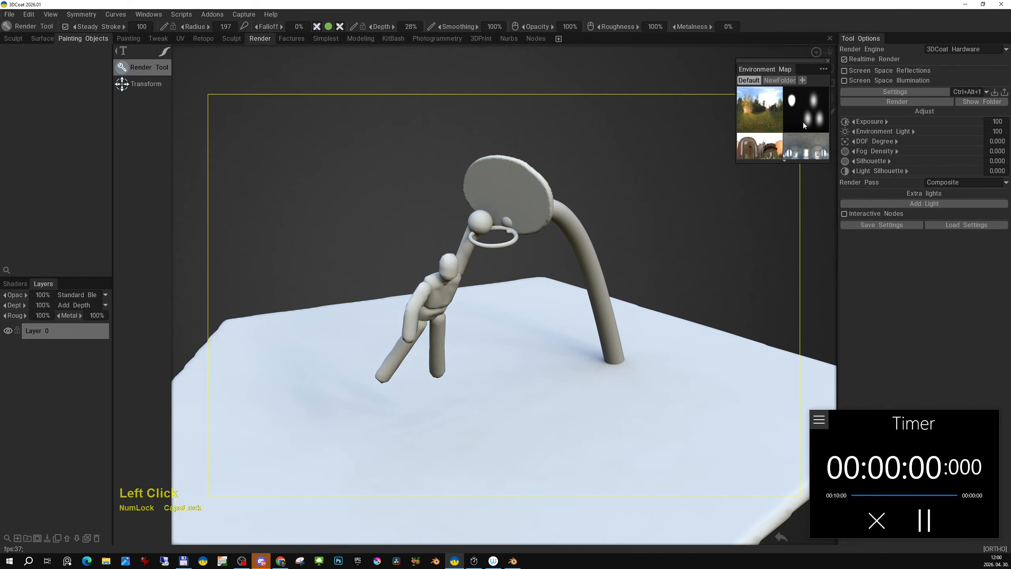
{"action": "left_click", "coordinate": [744, 151]}
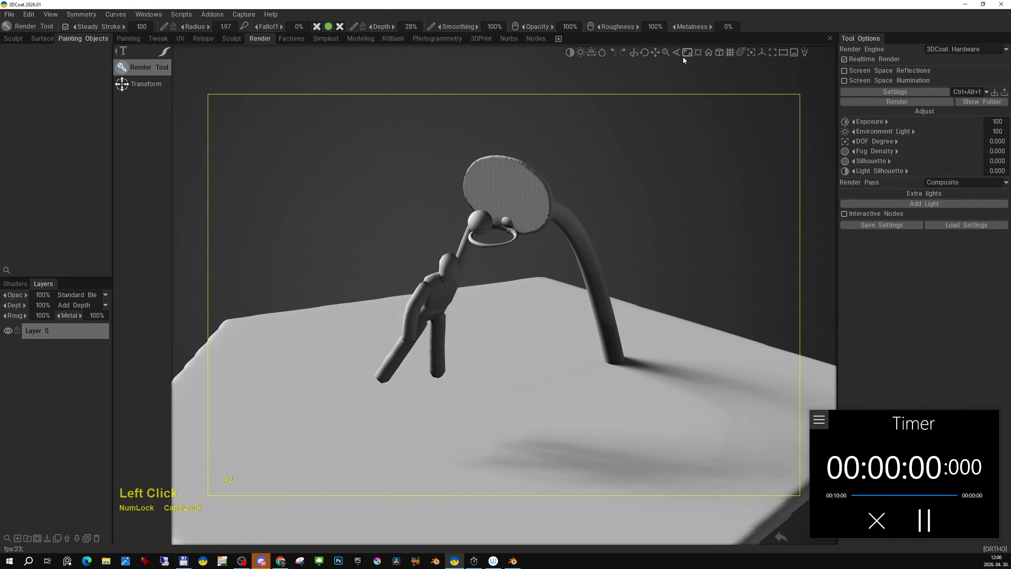
{"action": "left_click_drag", "start_coordinate": [591, 53], "coordinate": [670, 60]}
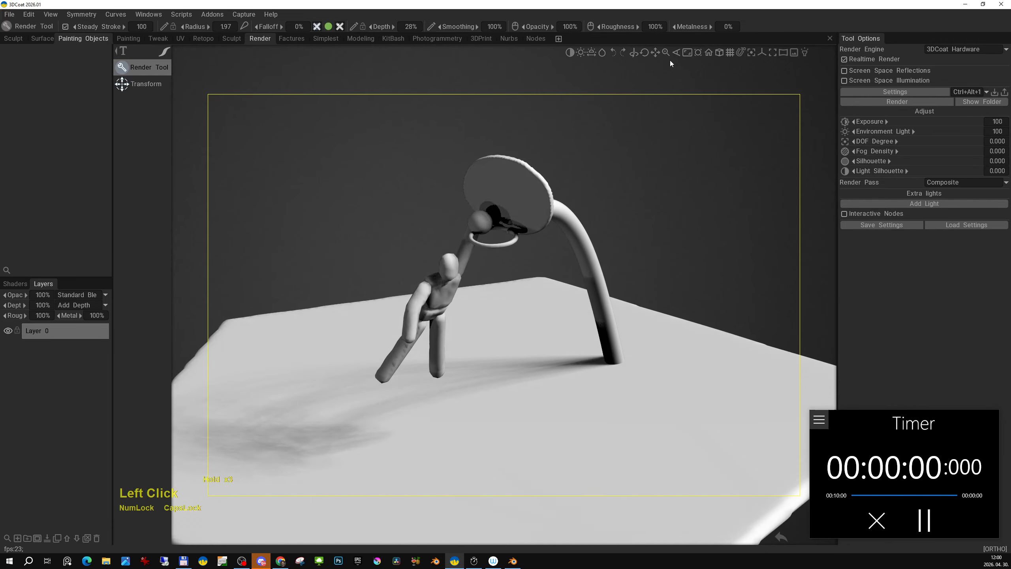
Examine how the new lighting and shadows fall on the figure, backboard and pole from several angles
{"action": "left_click_drag", "start_coordinate": [561, 258], "coordinate": [618, 258], "text": "alt"}
{"action": "right_click_drag", "start_coordinate": [618, 257], "coordinate": [549, 244], "text": "alt"}
{"action": "left_click_drag", "start_coordinate": [548, 244], "coordinate": [586, 253], "text": "alt"}
{"action": "right_click_drag", "start_coordinate": [586, 254], "coordinate": [577, 243], "text": "alt"}
{"action": "left_click_drag", "start_coordinate": [577, 243], "coordinate": [559, 267], "text": "alt"}
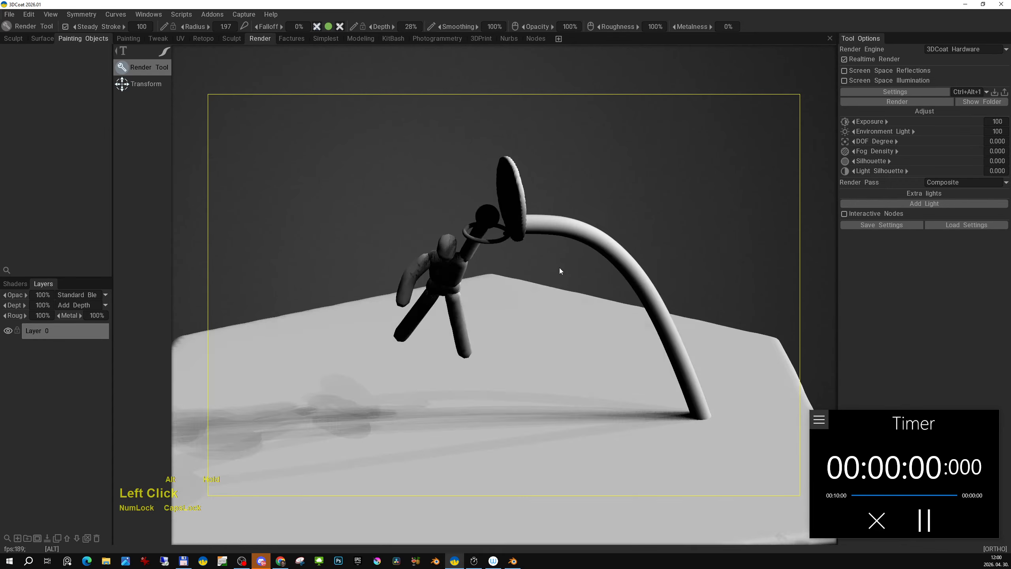
{"action": "right_click_drag", "start_coordinate": [559, 267], "coordinate": [565, 254], "text": "alt"}
{"action": "left_click_drag", "start_coordinate": [566, 255], "coordinate": [572, 291], "text": "alt"}
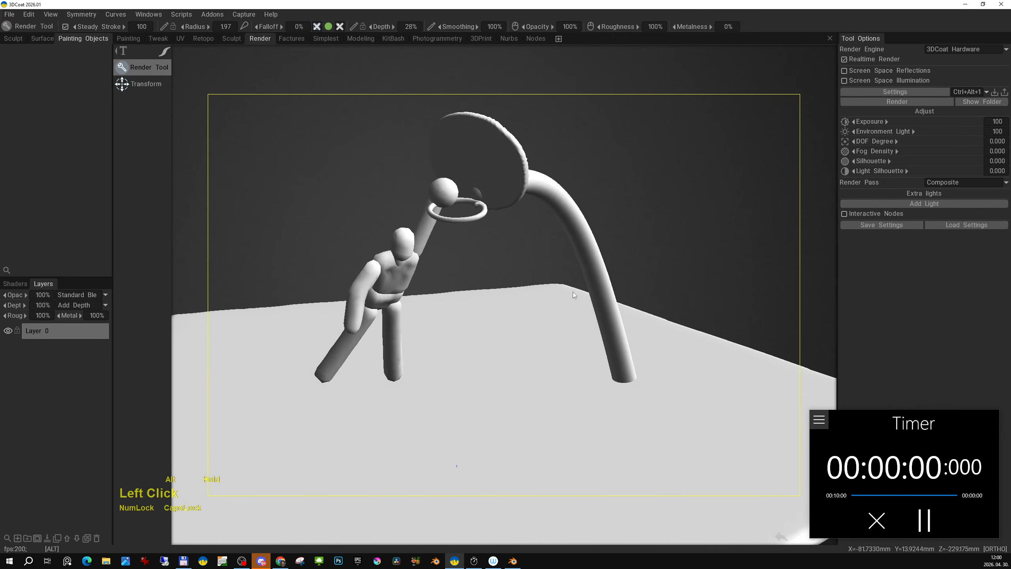
{"action": "right_click_drag", "start_coordinate": [572, 292], "coordinate": [568, 252], "text": "alt"}
Lower the brightness of the environment light so the scene is rendered darker
{"action": "mouse_move", "coordinate": [573, 52]}
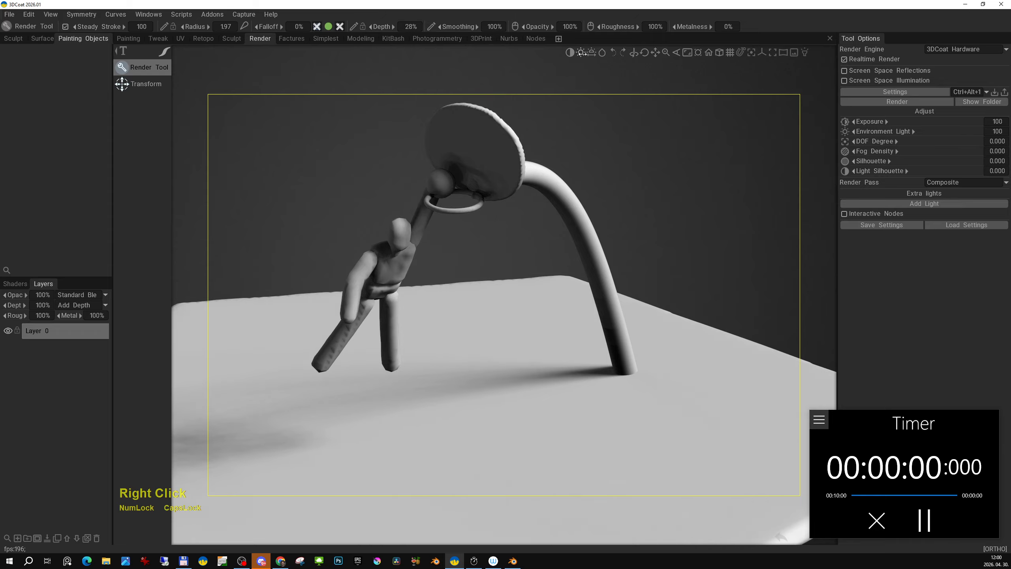
{"action": "left_click_drag", "start_coordinate": [583, 53], "coordinate": [555, 61]}
{"action": "right_click_drag", "start_coordinate": [491, 215], "coordinate": [494, 203], "text": "alt"}
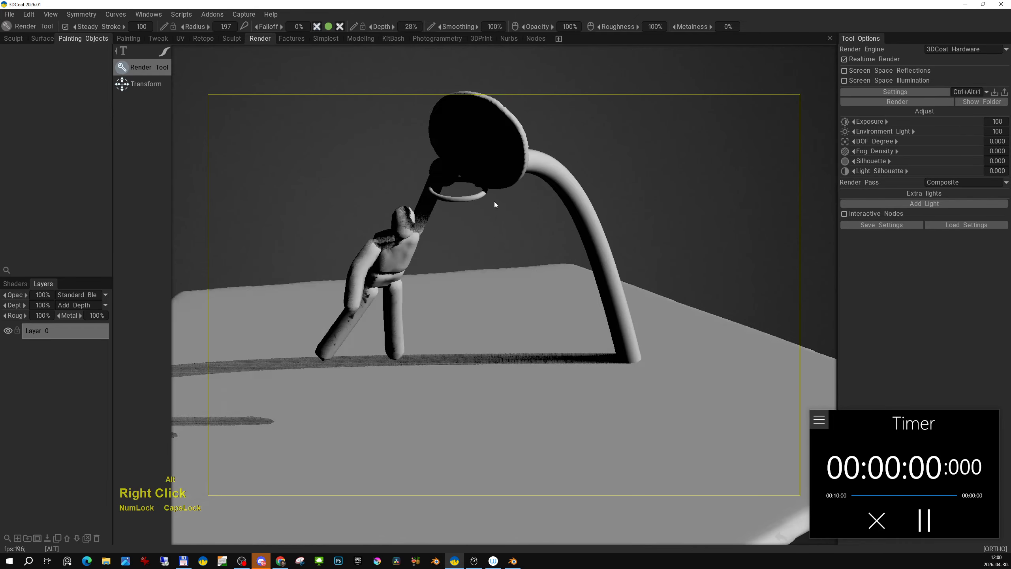
{"action": "left_click_drag", "start_coordinate": [495, 201], "coordinate": [530, 252], "text": "alt"}
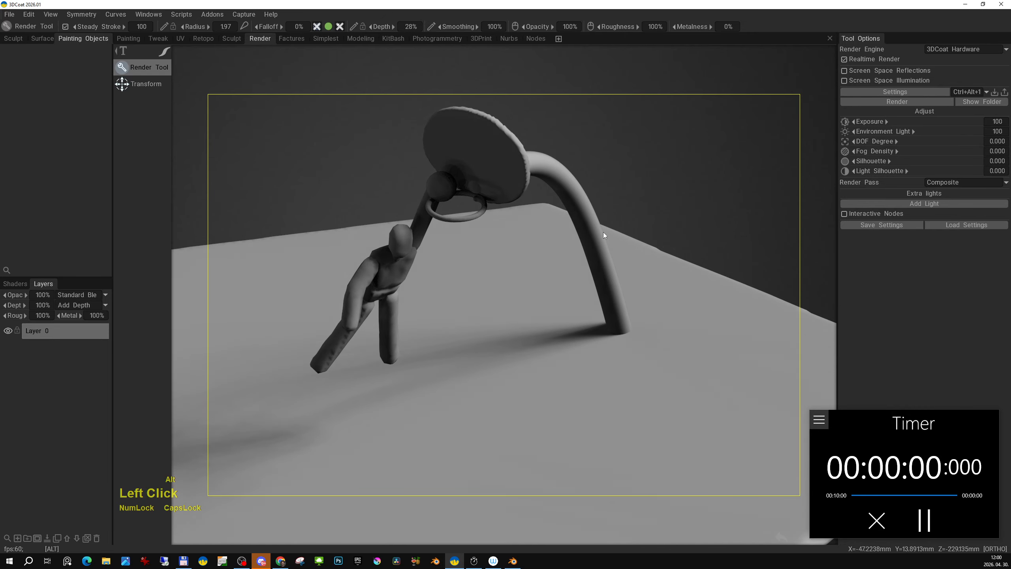
Examine the dimmed scene from above and from low angles to find a framing for the render
{"action": "mouse_move", "coordinate": [604, 232]}
{"action": "left_mouse_down", "text": "alt"}
{"action": "mouse_move", "coordinate": [594, 233]}
{"action": "mouse_move", "coordinate": [612, 239]}
{"action": "left_mouse_up", "text": "alt"}
{"action": "middle_click_drag", "start_coordinate": [612, 240], "coordinate": [616, 280], "text": "alt"}
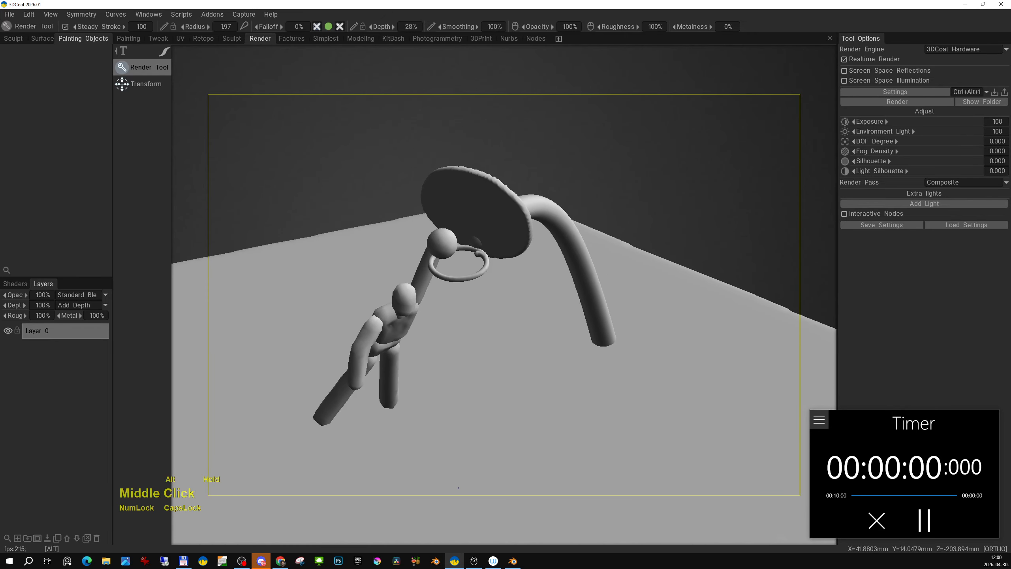
{"action": "right_click_drag", "start_coordinate": [616, 280], "coordinate": [612, 243], "text": "alt"}
{"action": "mouse_move", "coordinate": [611, 243]}
{"action": "left_mouse_down", "text": "alt"}
{"action": "mouse_move", "coordinate": [596, 280]}
{"action": "mouse_move", "coordinate": [612, 245]}
{"action": "left_mouse_up", "text": "alt"}
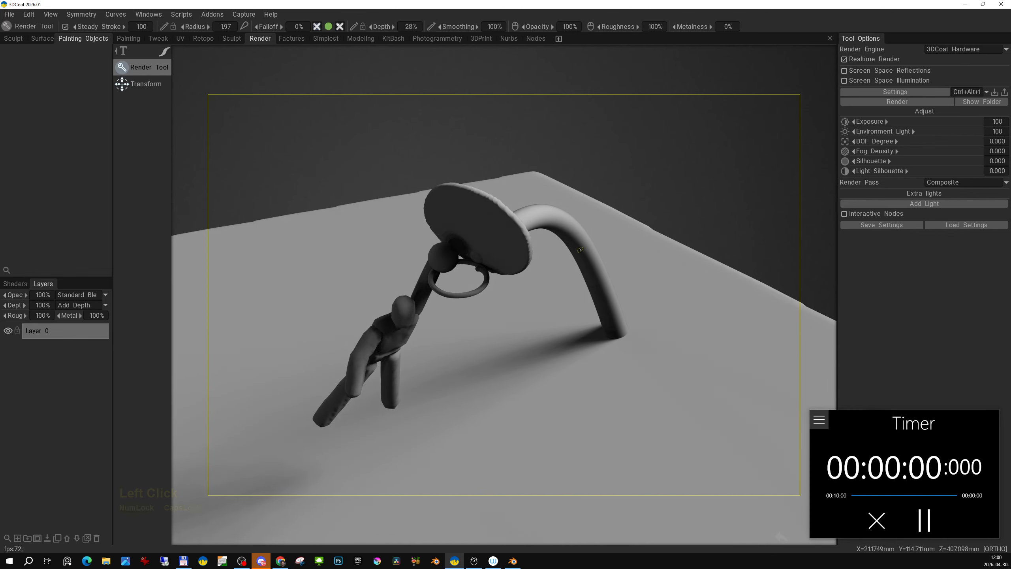
{"action": "left_click_drag", "start_coordinate": [541, 296], "coordinate": [548, 276], "text": "alt"}
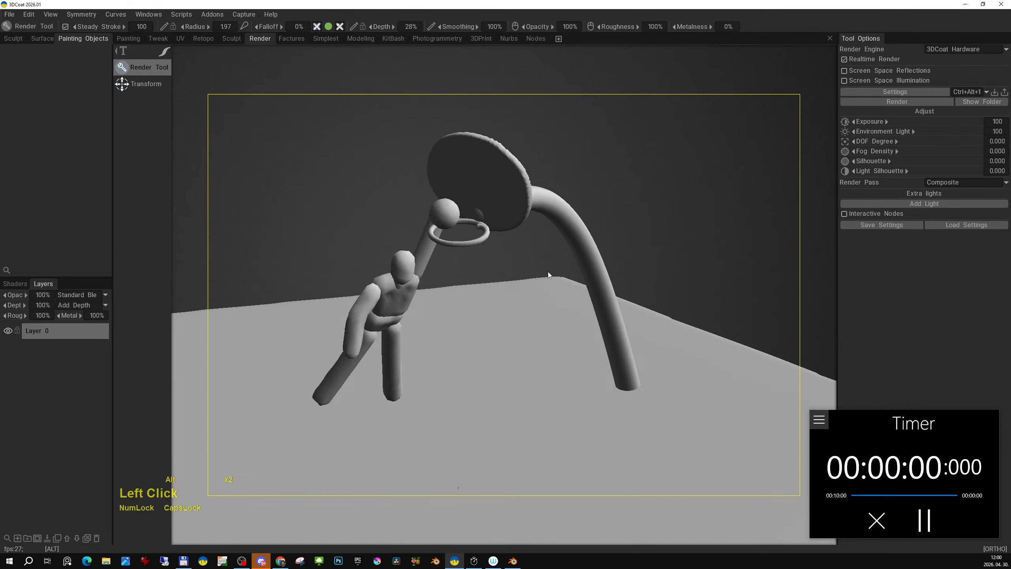
{"action": "middle_click_drag", "start_coordinate": [548, 276], "coordinate": [553, 289], "text": "alt"}
{"action": "left_click_drag", "start_coordinate": [553, 289], "coordinate": [563, 257], "text": "alt"}
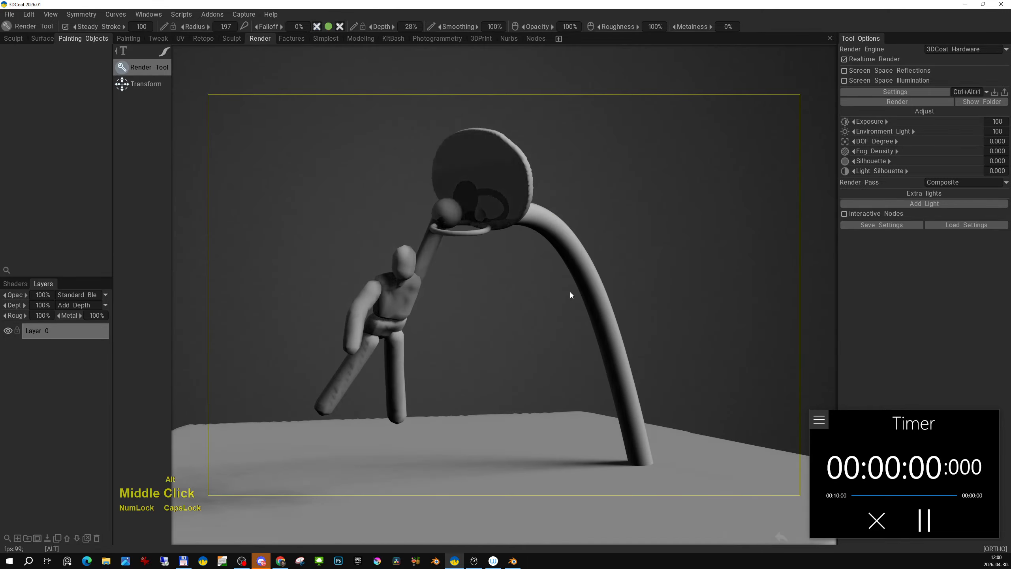
{"action": "right_click_drag", "start_coordinate": [570, 291], "coordinate": [545, 293], "text": "alt"}
{"action": "left_click_drag", "start_coordinate": [545, 293], "coordinate": [547, 296], "text": "alt"}
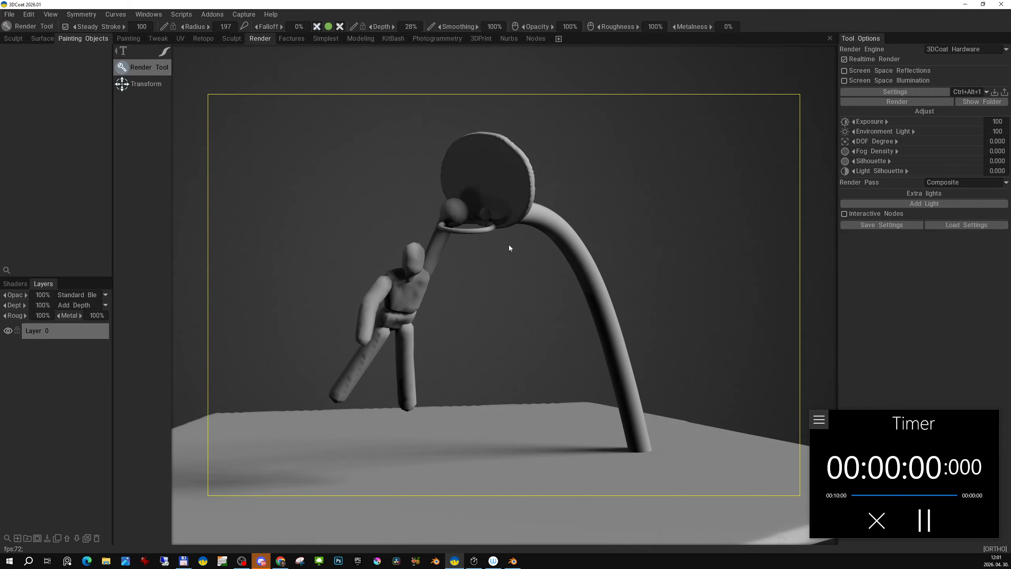
{"action": "middle_click_drag", "start_coordinate": [540, 316], "coordinate": [558, 301]}
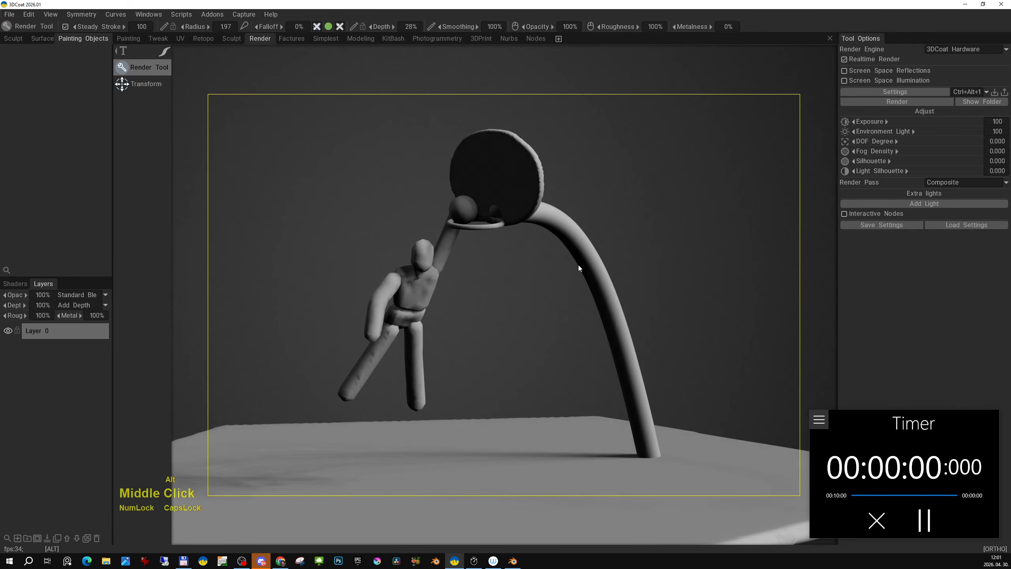